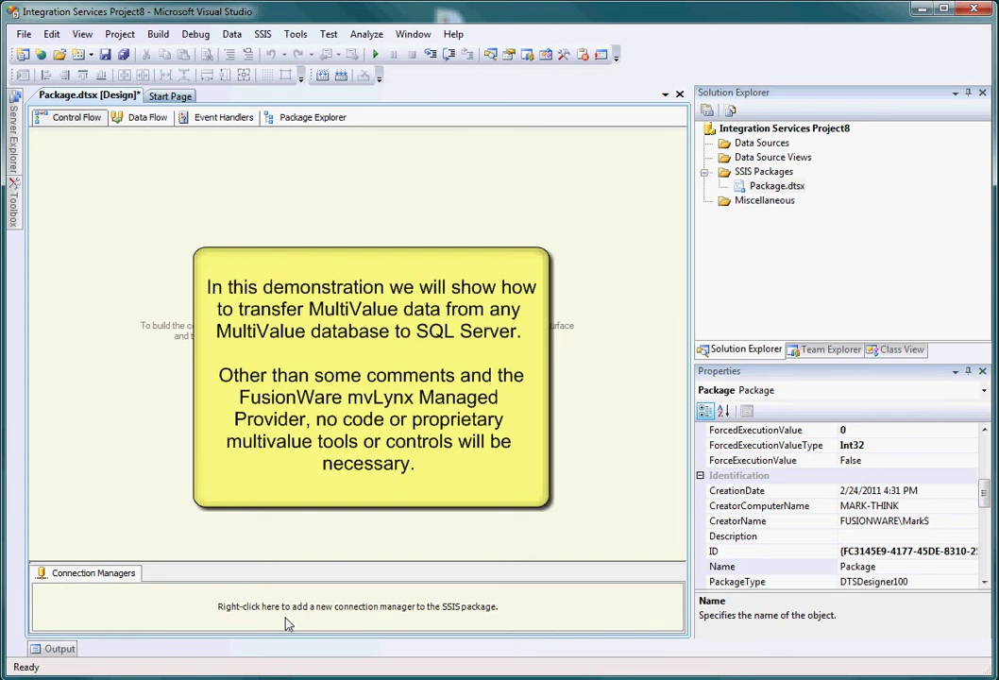
# Step: Start a new ADO.NET connection for the package that uses the Direct ADO.NET Provider
pyautogui.rightClick(288, 624)
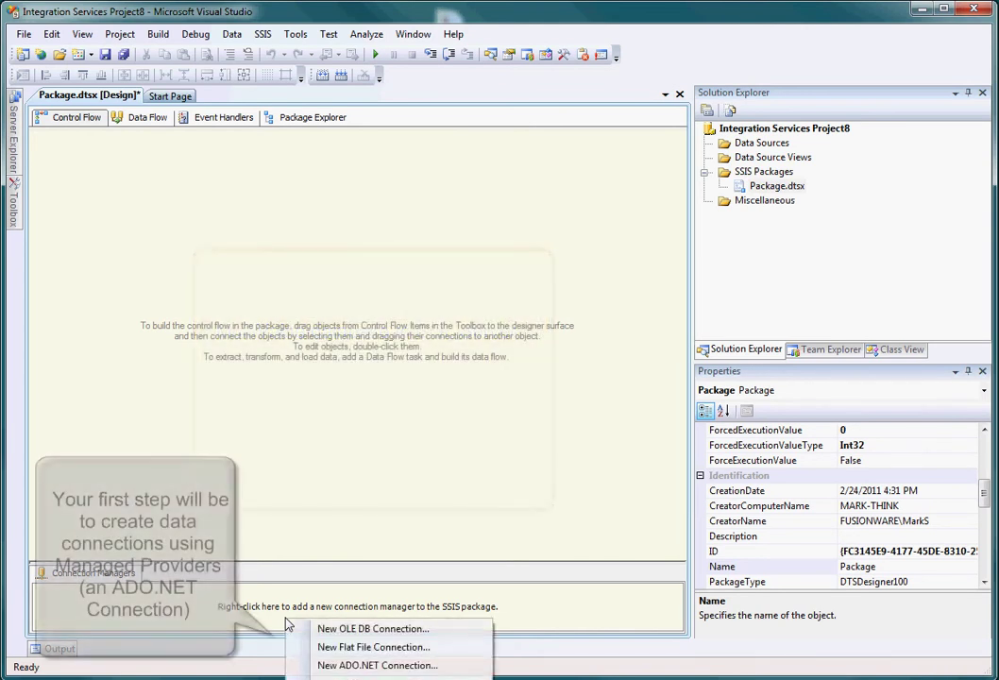
pyautogui.click(338, 666)
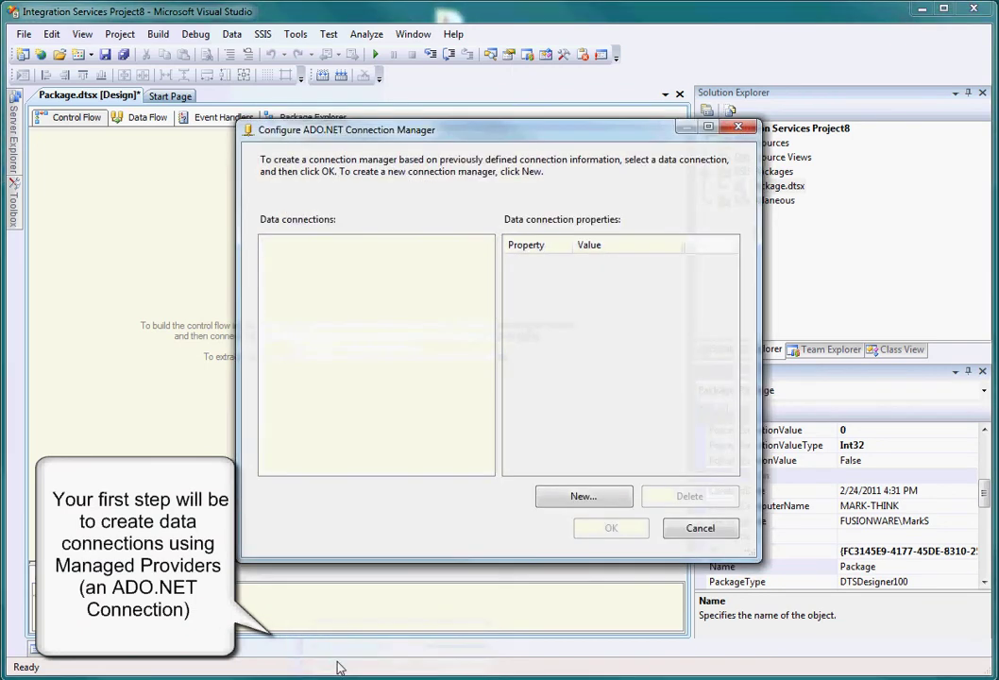
pyautogui.click(580, 497)
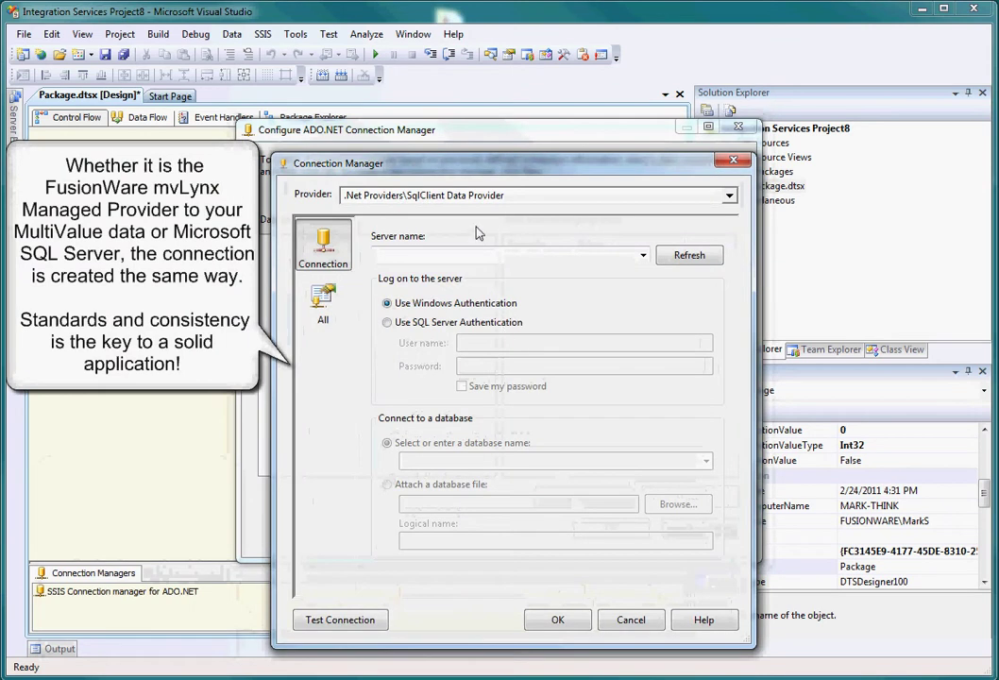
pyautogui.click(469, 199)
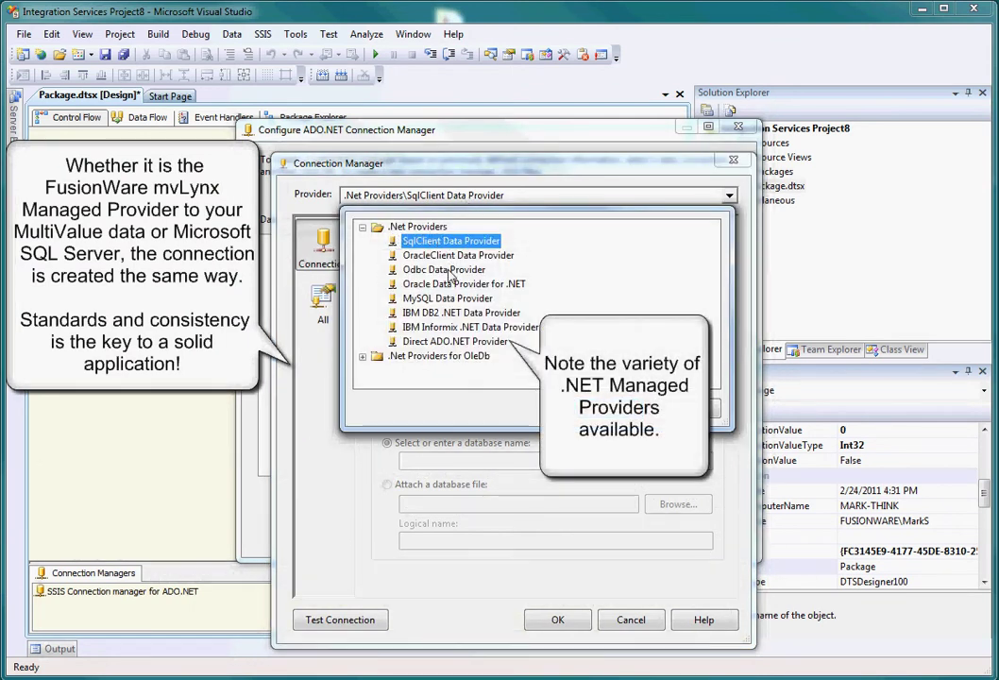
pyautogui.click(453, 343)
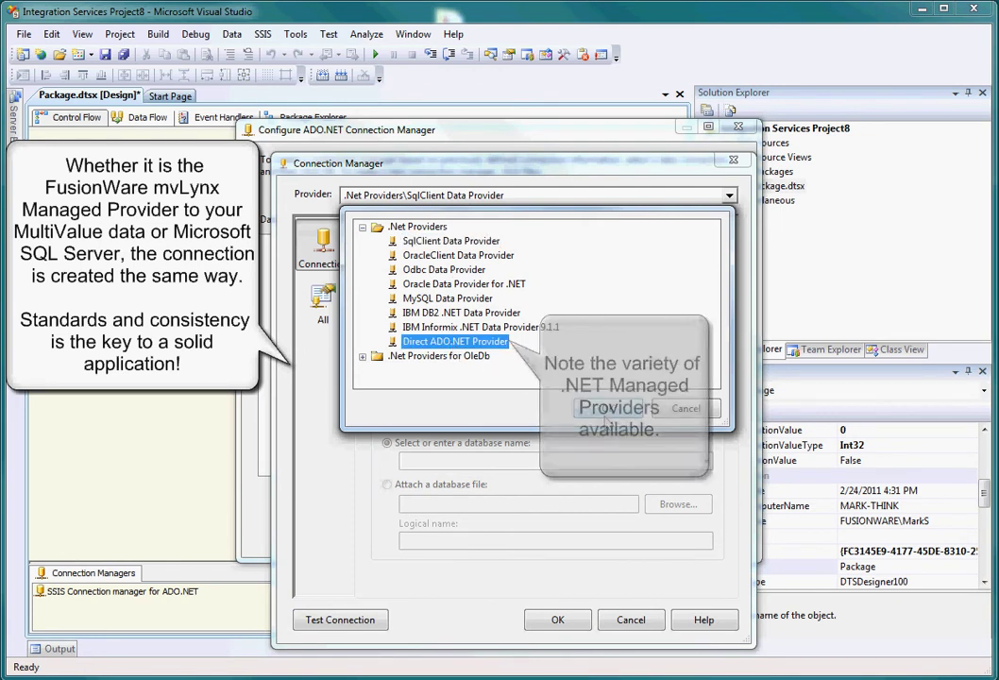
pyautogui.click(607, 410)
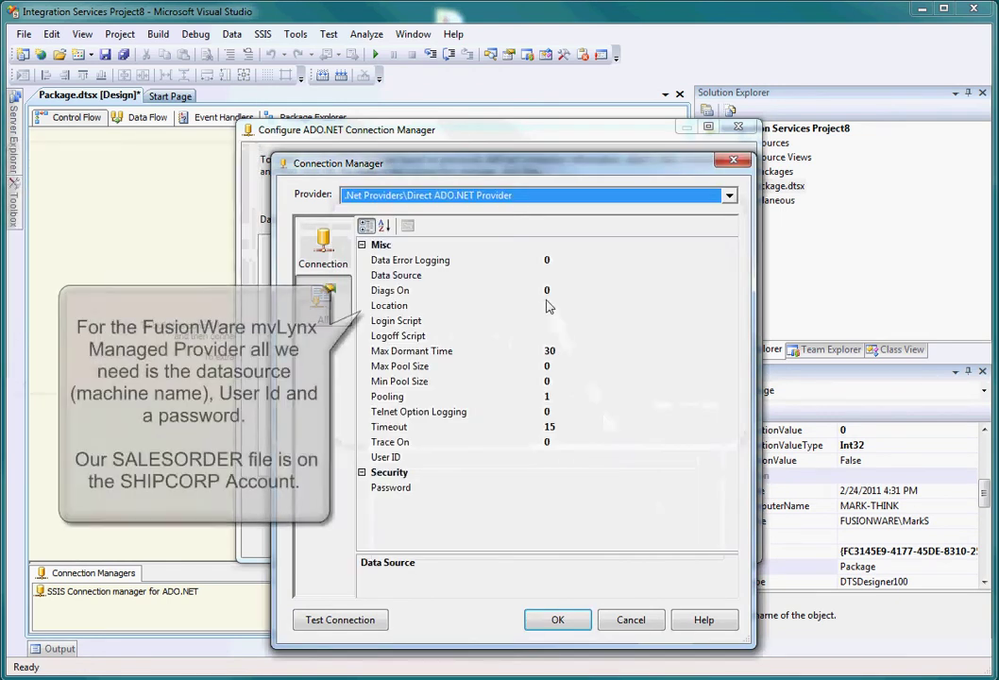
# Step: Set the connection's Data Source to localhost and User ID to SHIPCORP, then test it and add it to the package
pyautogui.click(550, 275)
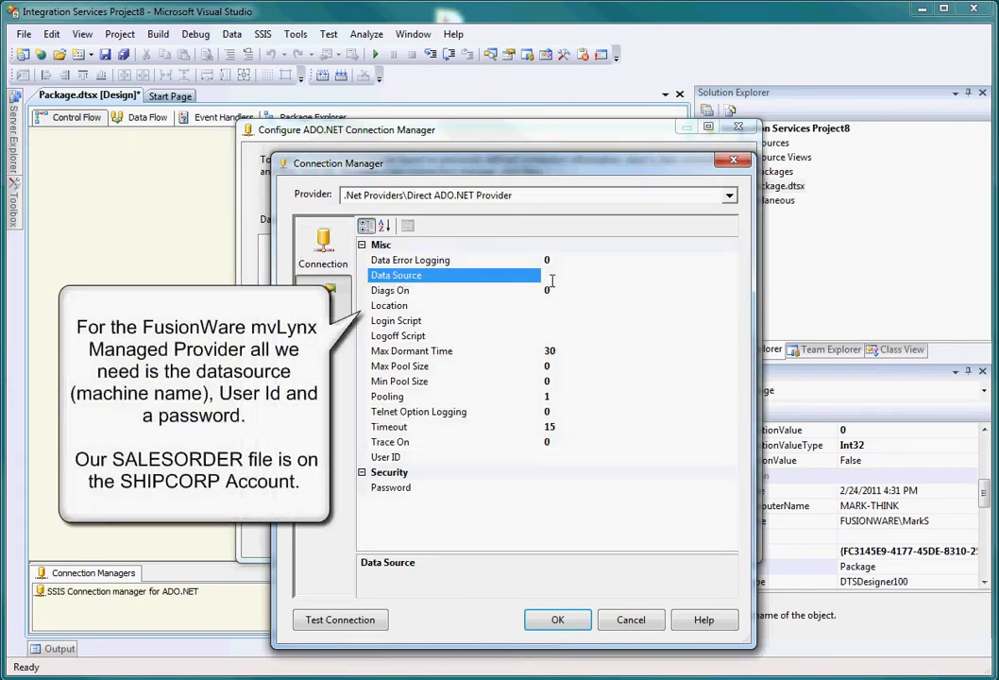
pyautogui.write('localhost')
pyautogui.click(557, 457)
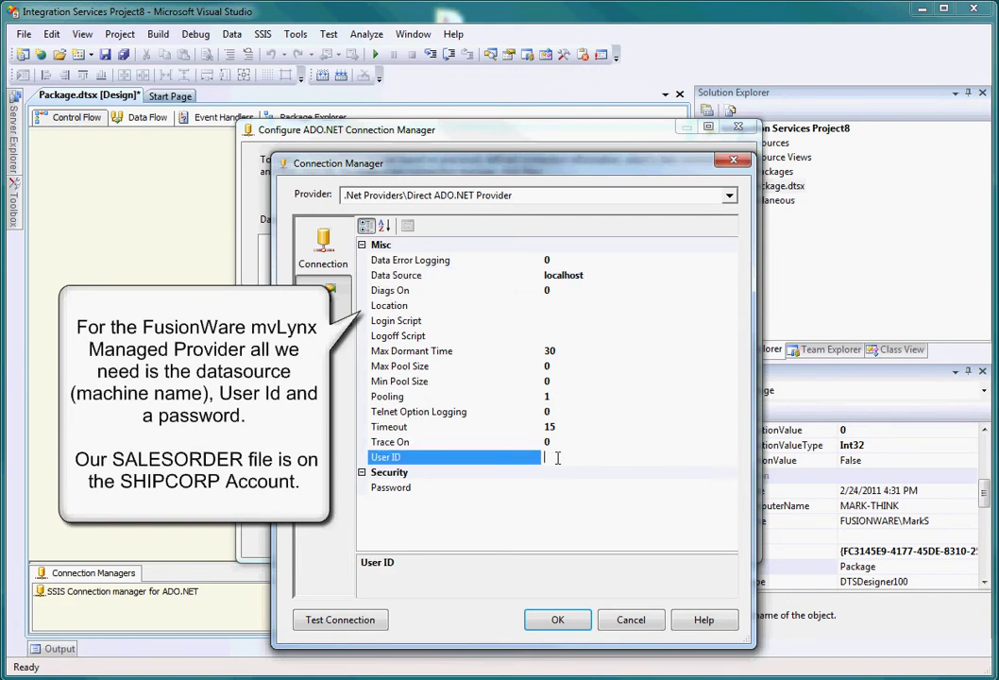
pyautogui.write('SHIPCORP')
pyautogui.click(335, 623)
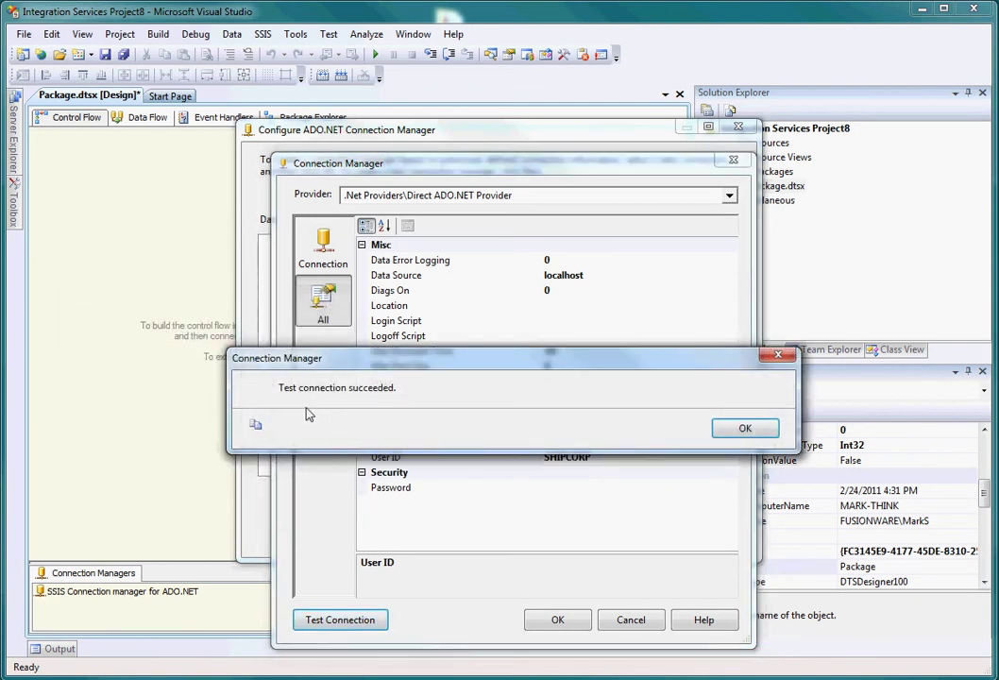
pyautogui.click(742, 427)
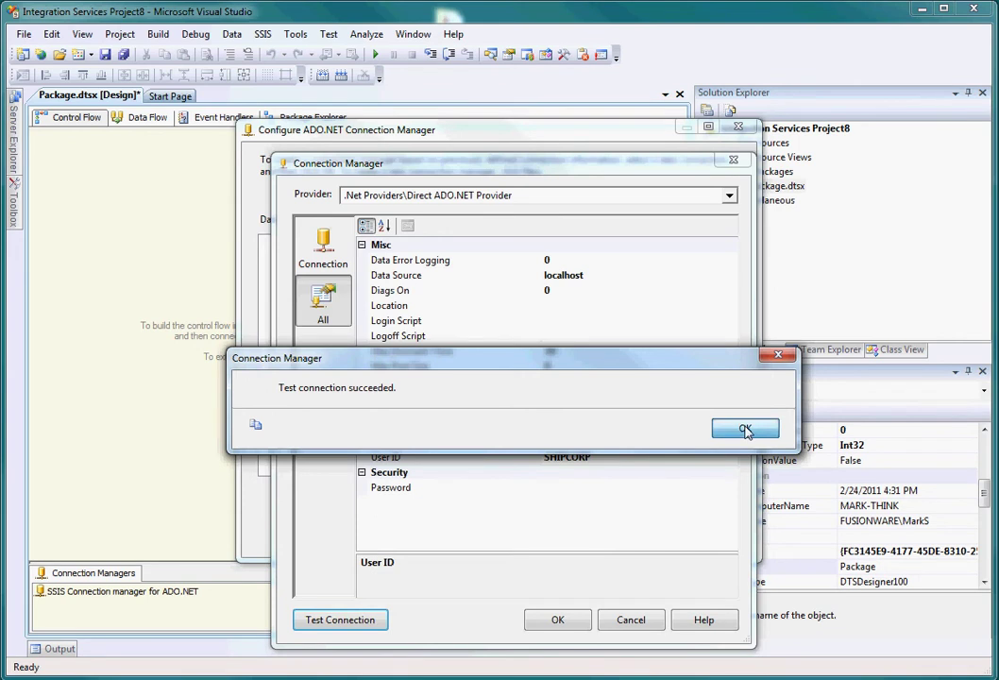
pyautogui.click(561, 621)
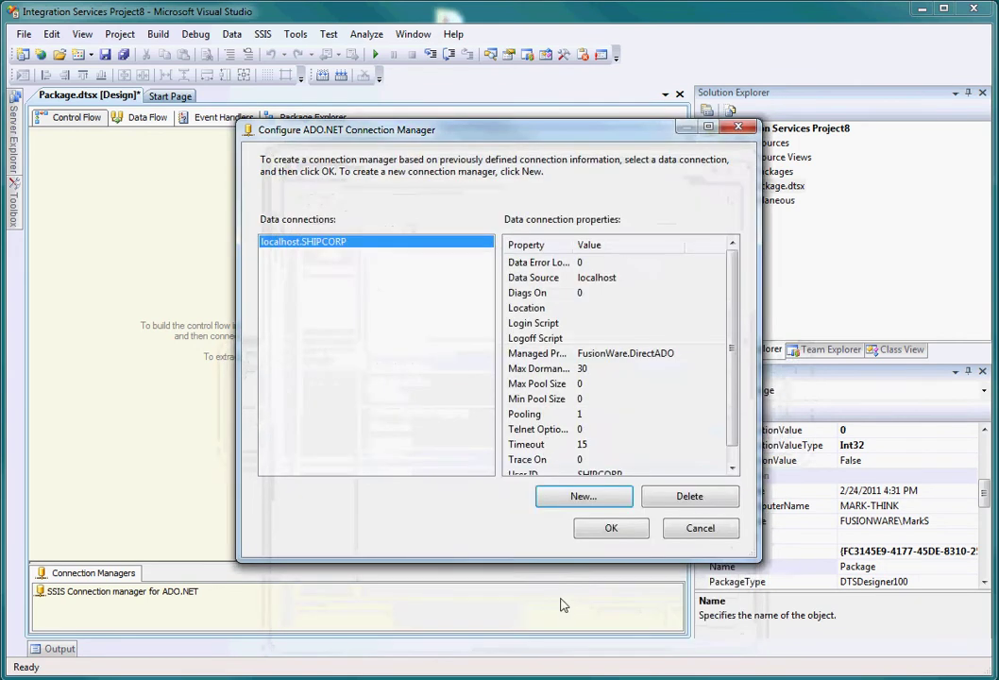
pyautogui.click(611, 531)
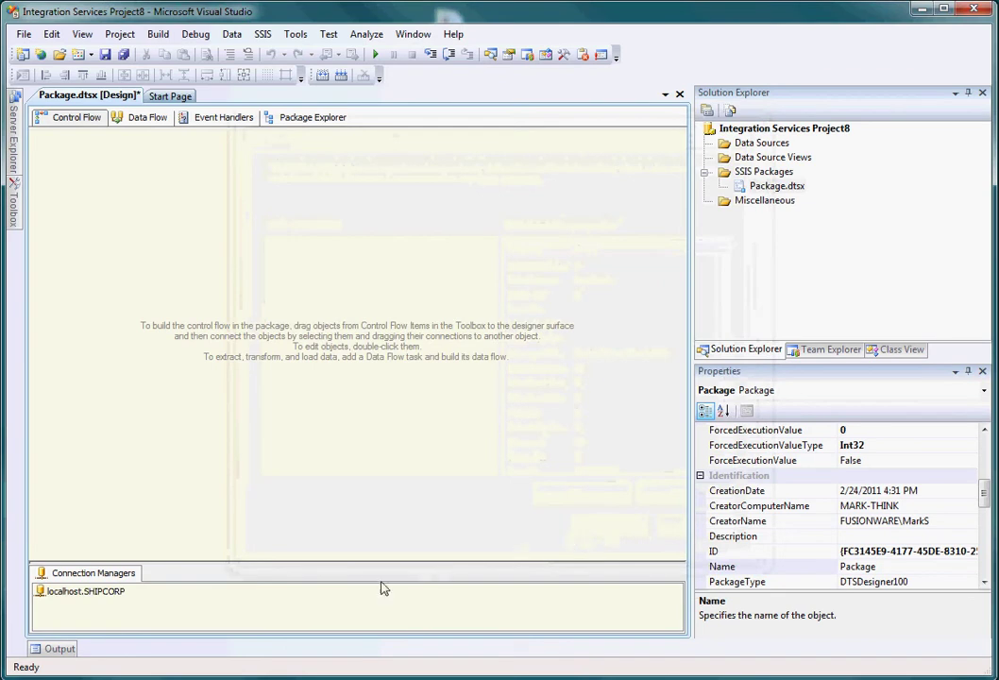
# Step: Start a second ADO.NET connection with the SqlClient Data Provider and set the server name to van-web2-vm
pyautogui.rightClick(268, 609)
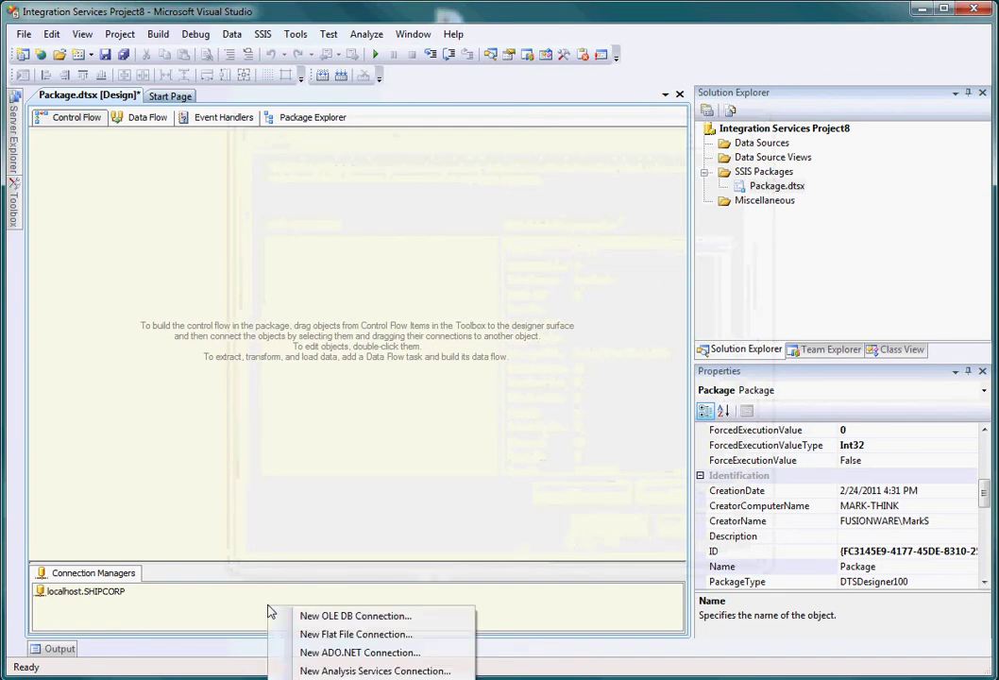
pyautogui.click(321, 654)
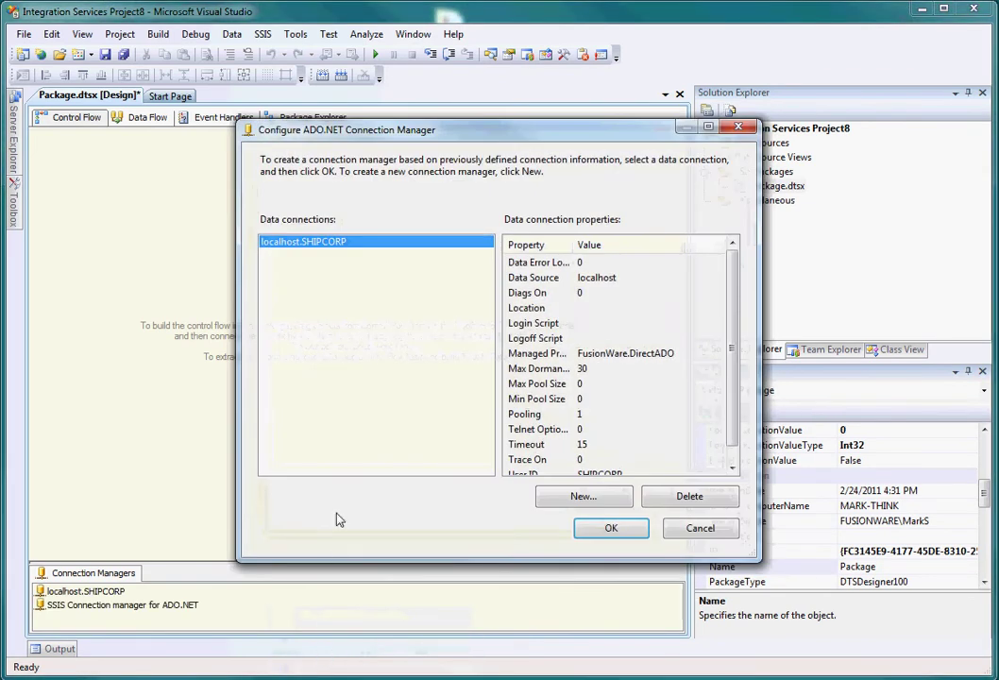
pyautogui.click(584, 496)
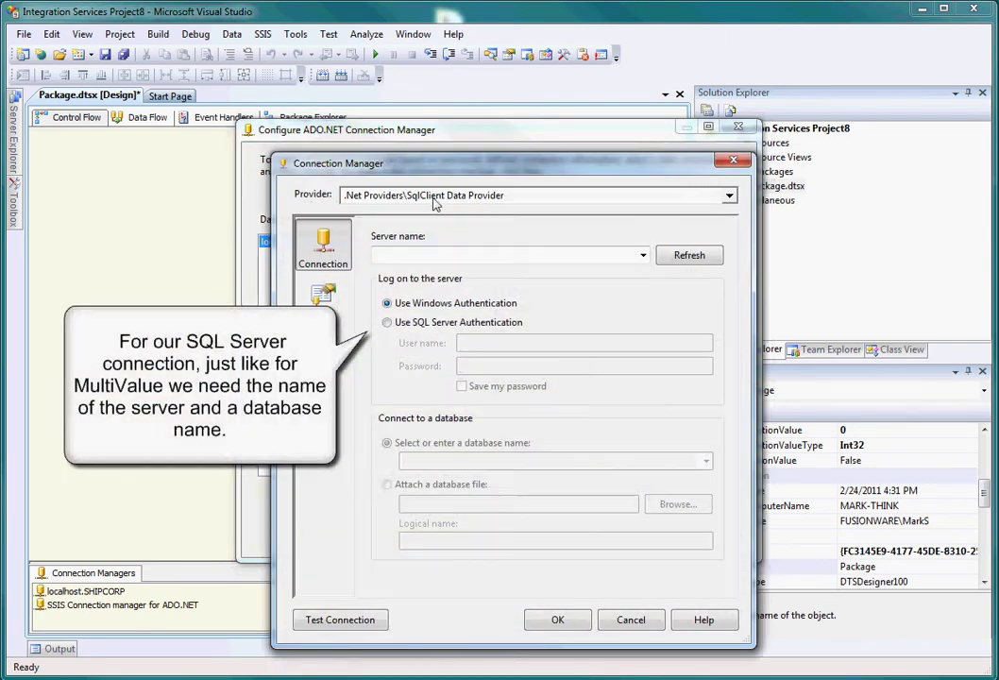
pyautogui.click(482, 259)
pyautogui.write('van-we')
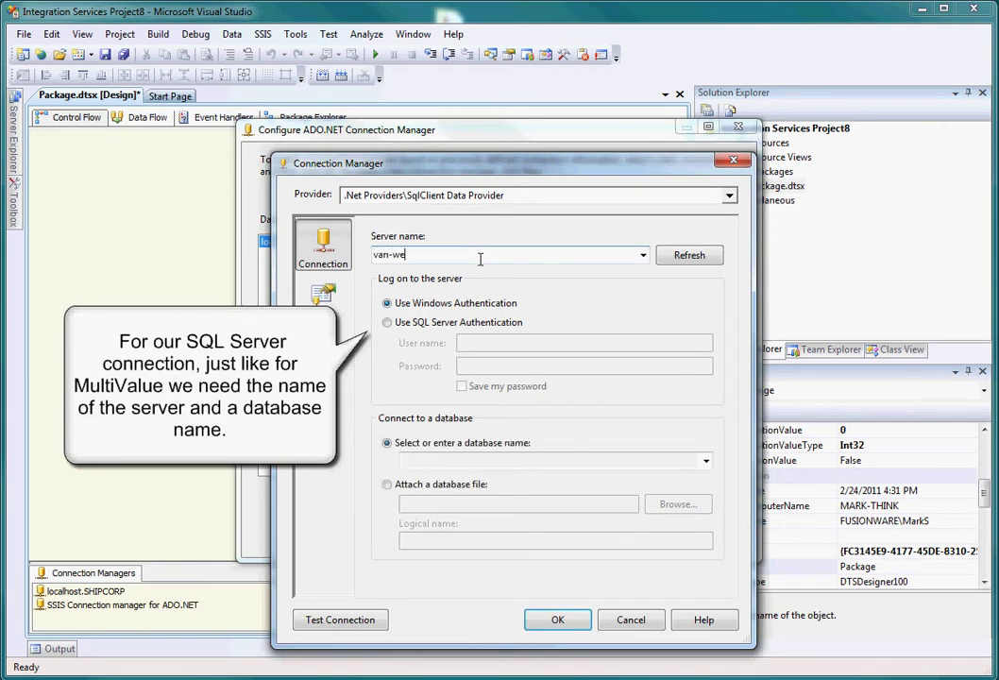
pyautogui.write('b2-vm')
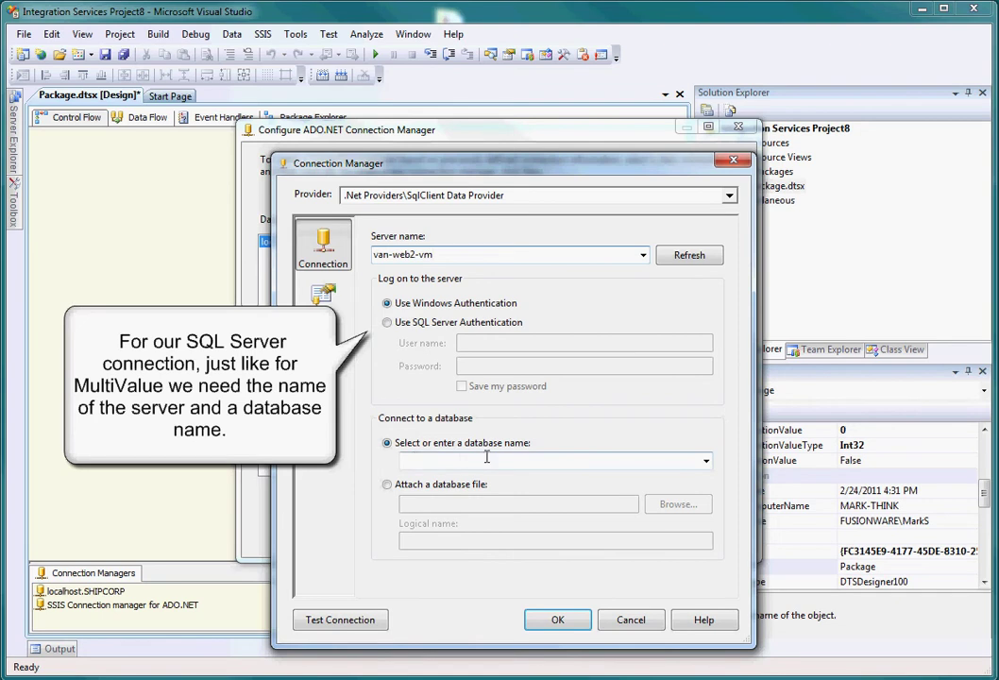
# Step: Select the NorthWind_SSISDemo database for the SQL Server connection, then test it and add it to the package
pyautogui.click(705, 460)
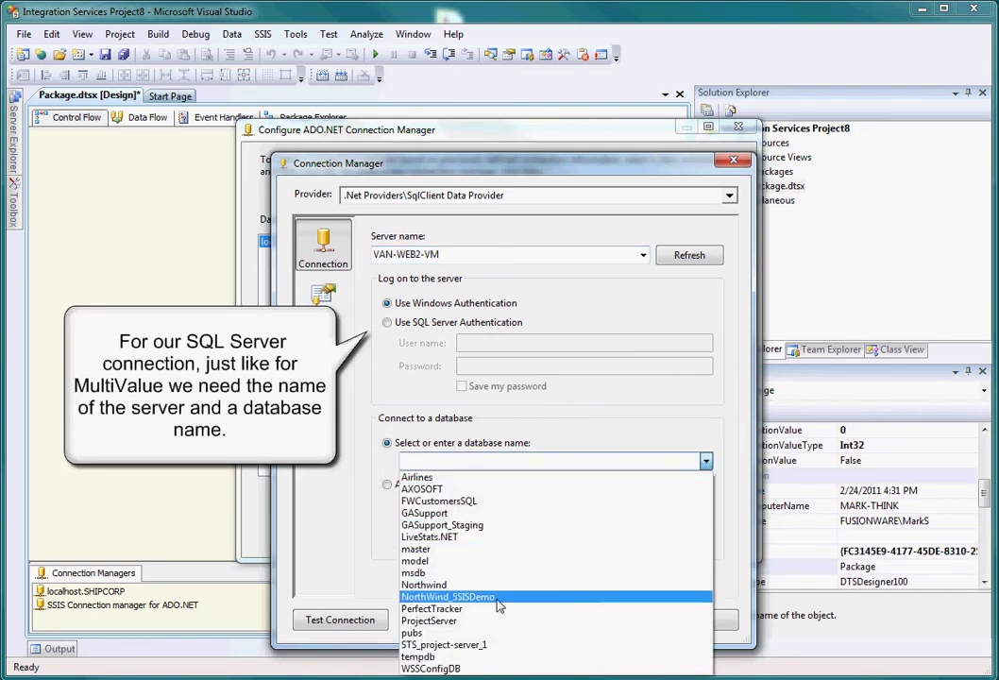
pyautogui.click(499, 598)
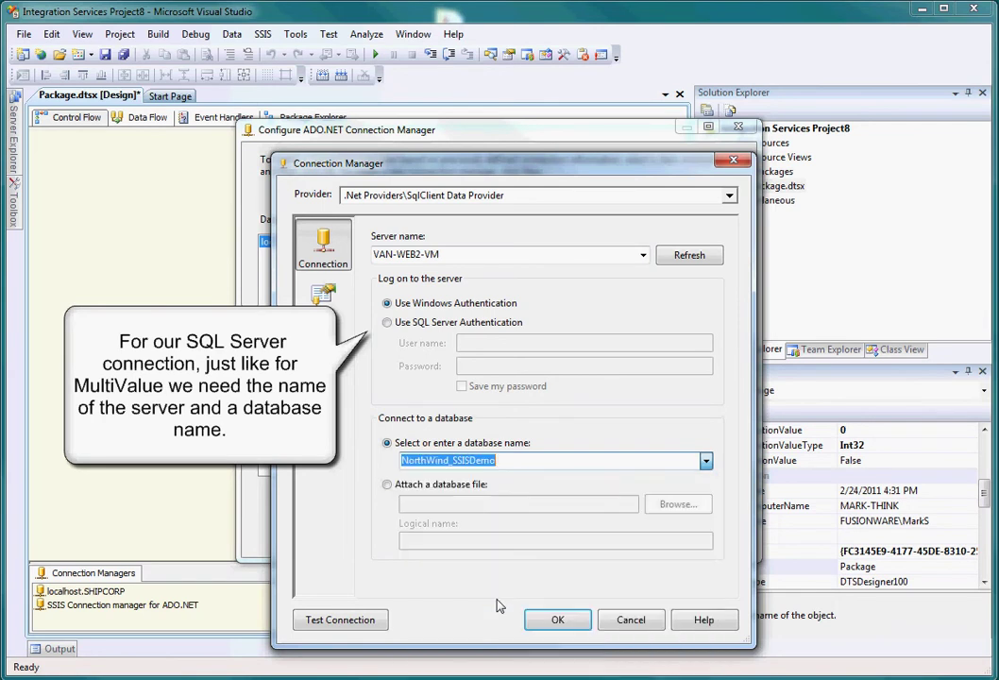
pyautogui.click(359, 619)
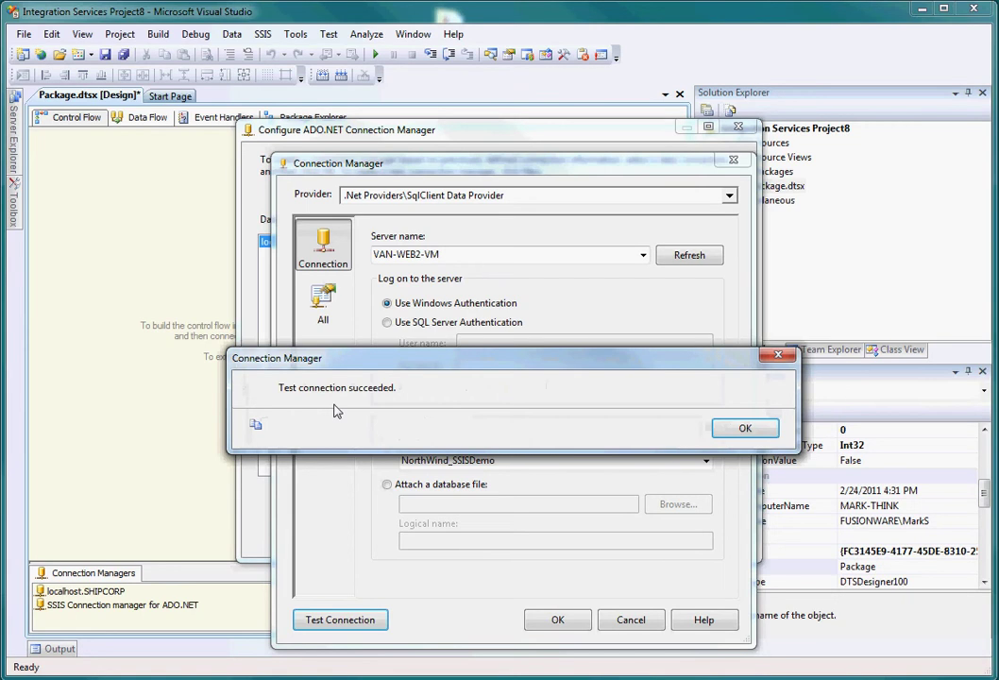
pyautogui.click(745, 430)
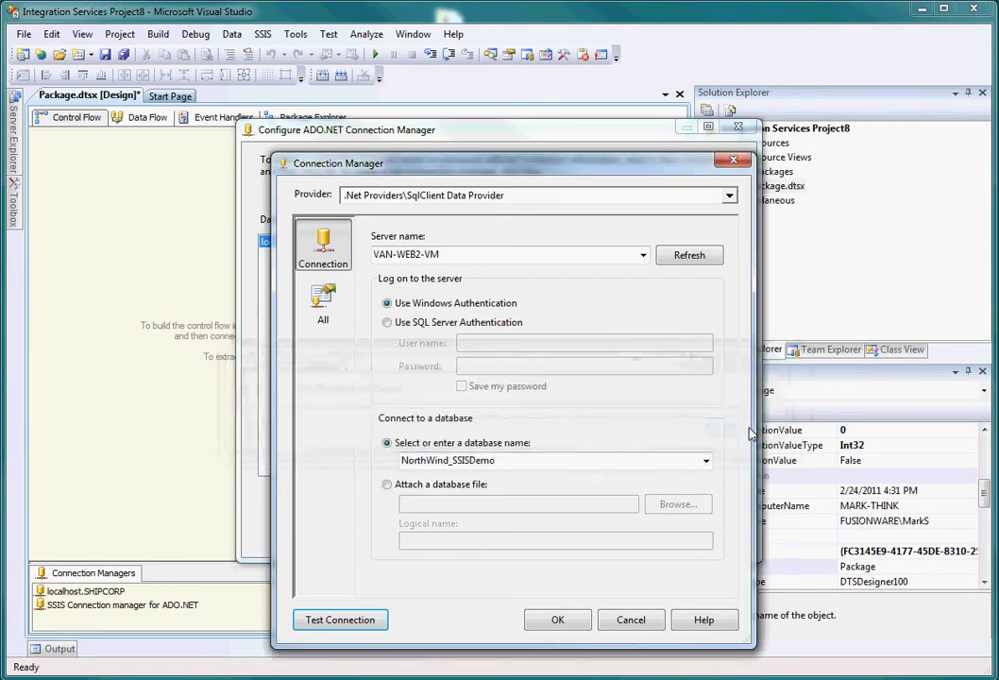
pyautogui.click(557, 620)
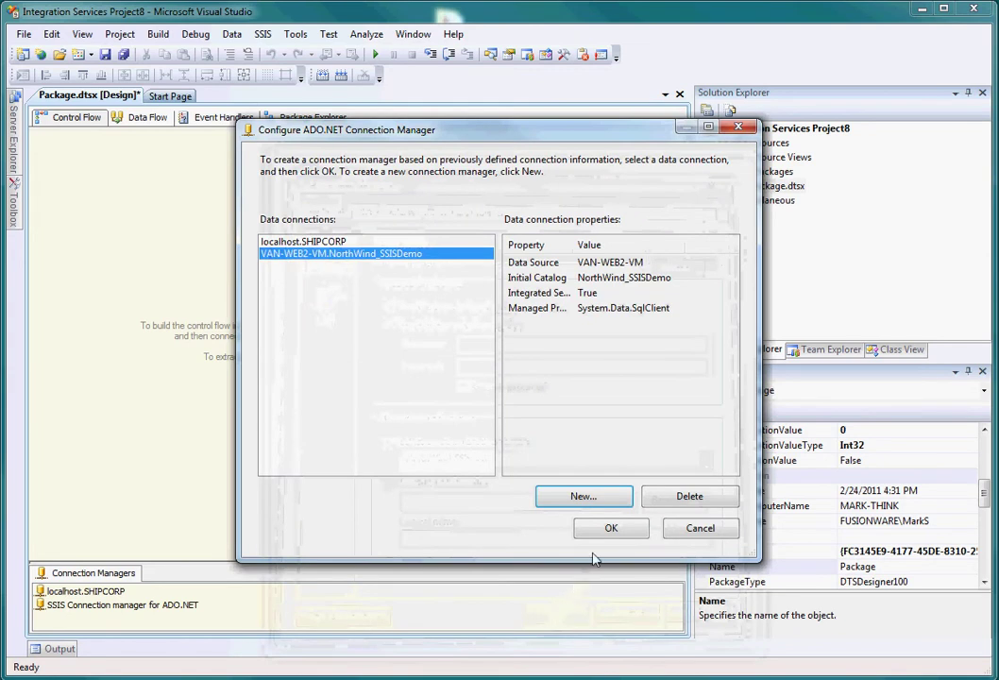
pyautogui.click(609, 529)
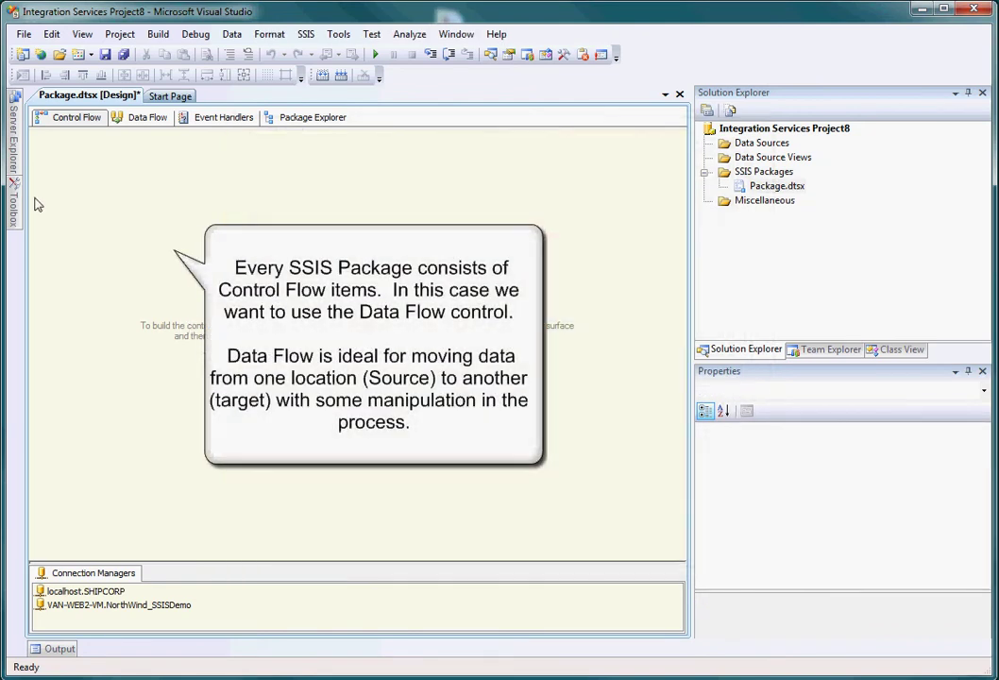
# Step: Add a Data Flow Task named "Transfer MultiValue to SQLServer" to the control flow and enlarge its box to fit the name
pyautogui.moveTo(14, 199)
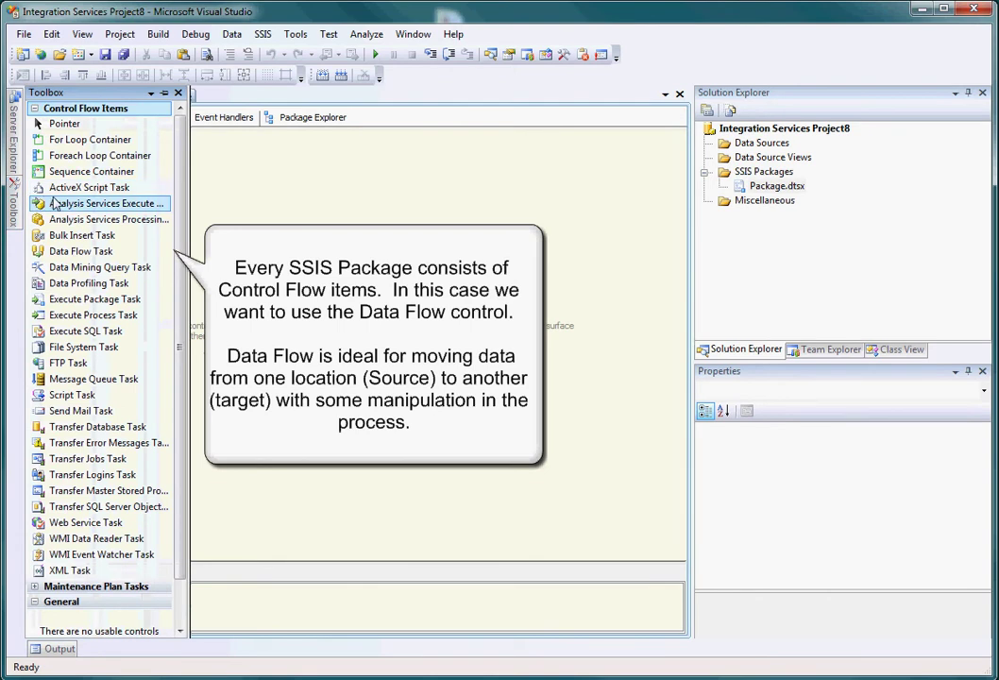
pyautogui.moveTo(78, 257); pyautogui.dragTo(371, 260)
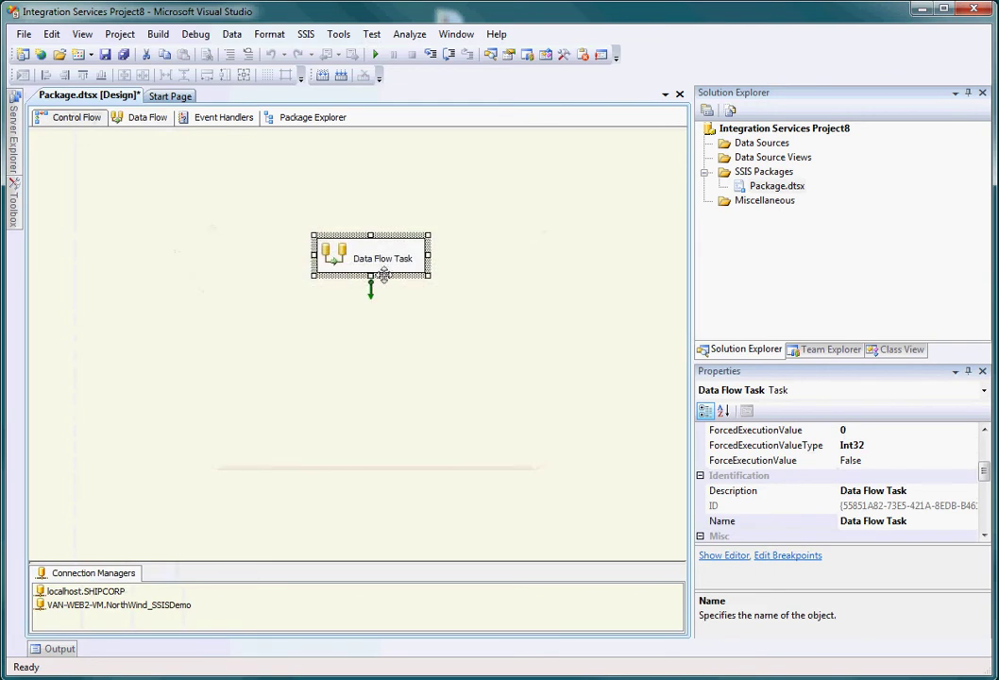
pyautogui.click(391, 260)
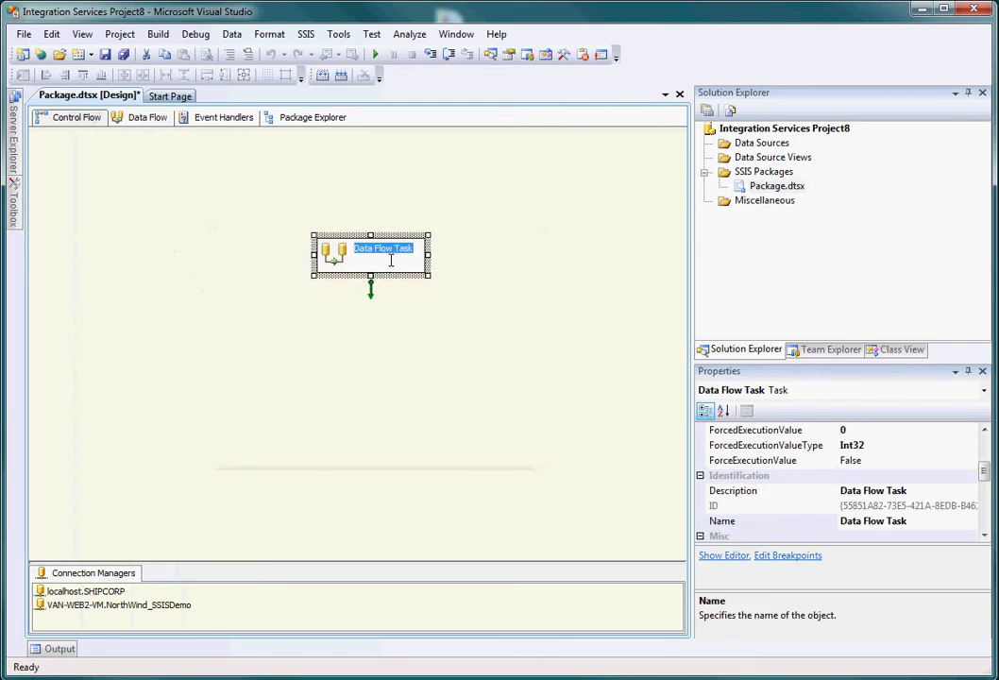
pyautogui.write('Tran')
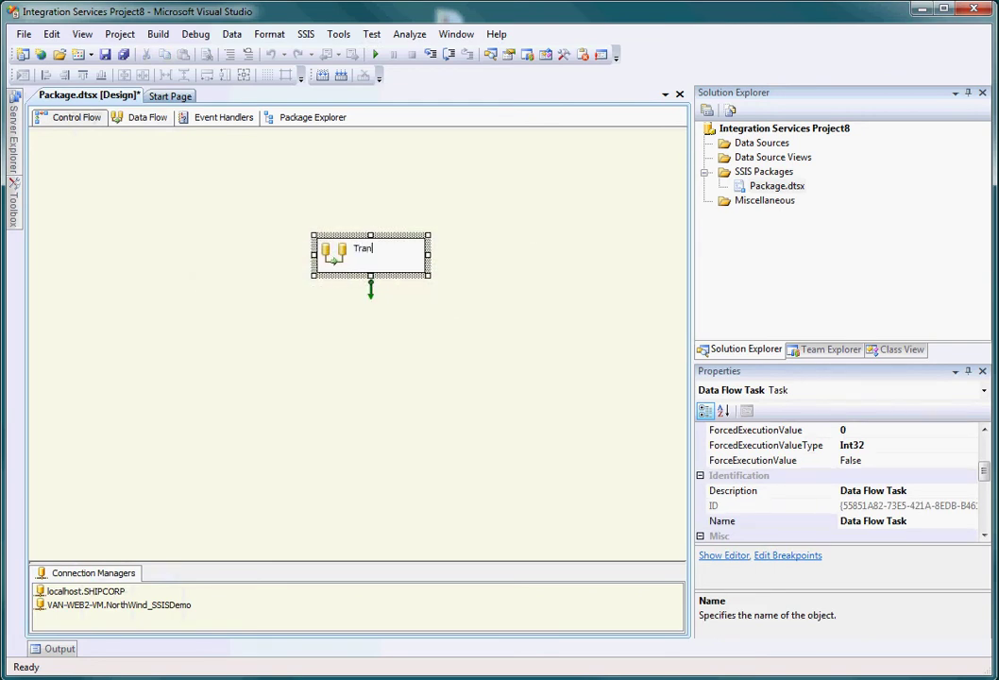
pyautogui.write('sfer Mu')
pyautogui.write('ltiValue to SQLServer')
pyautogui.press('Return')
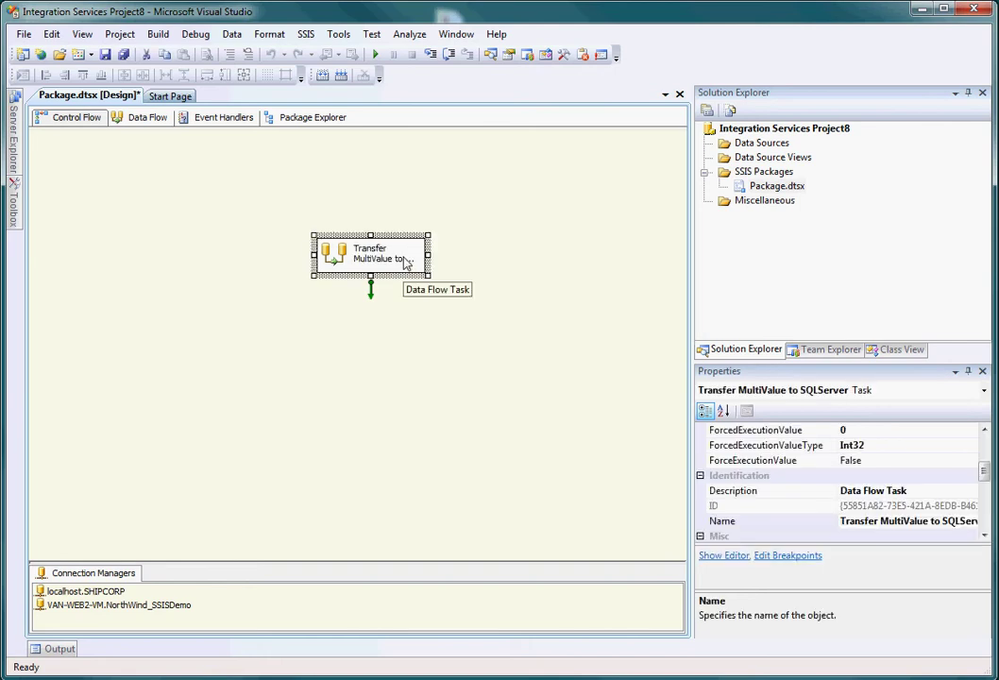
pyautogui.moveTo(371, 286); pyautogui.dragTo(374, 314)
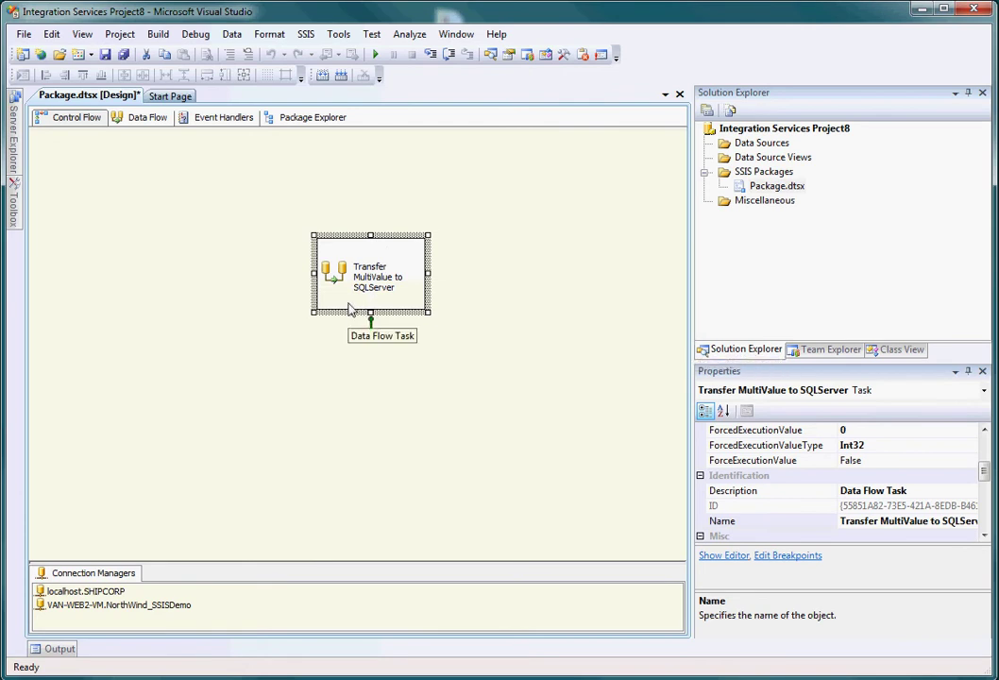
# Step: Open the transfer task's data flow for editing and add an ADO NET Source with an enlarged box
pyautogui.rightClick(347, 313)
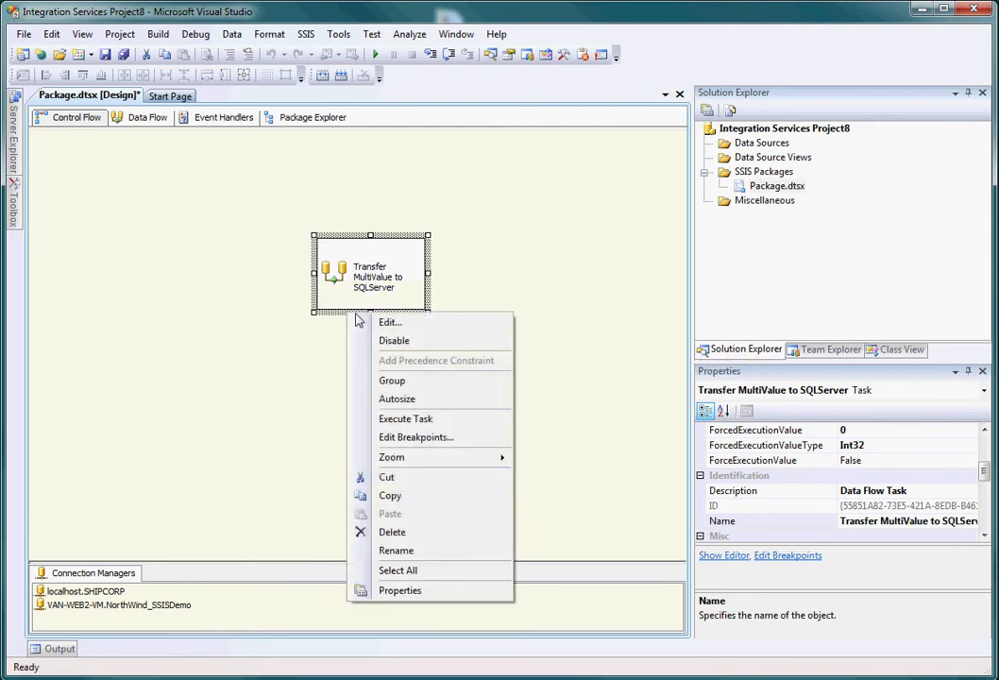
pyautogui.click(393, 324)
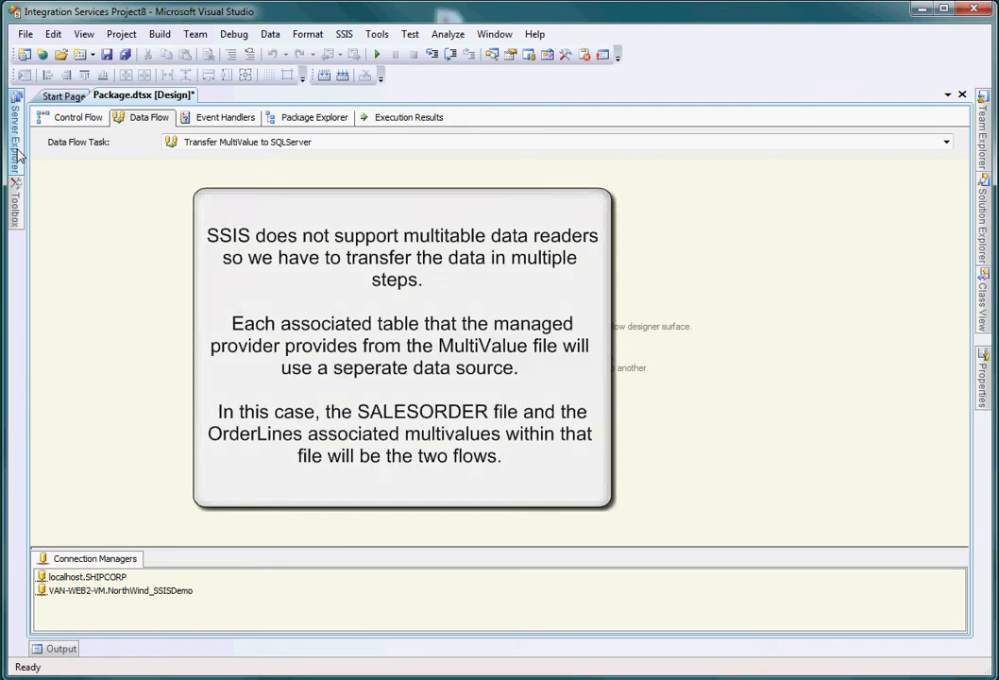
pyautogui.moveTo(15, 203)
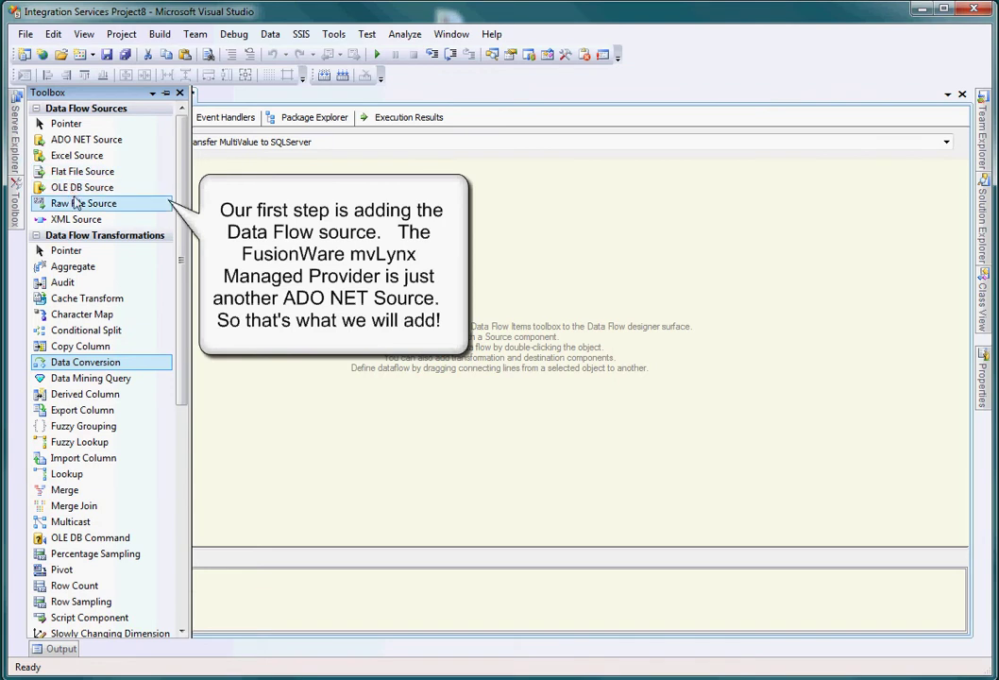
pyautogui.moveTo(74, 140); pyautogui.dragTo(378, 176)
pyautogui.moveTo(486, 207); pyautogui.dragTo(525, 230)
# Step: Rename the ADO NET Source as "Multivalue Source - SALESORDER - Single Values"
pyautogui.click(474, 202)
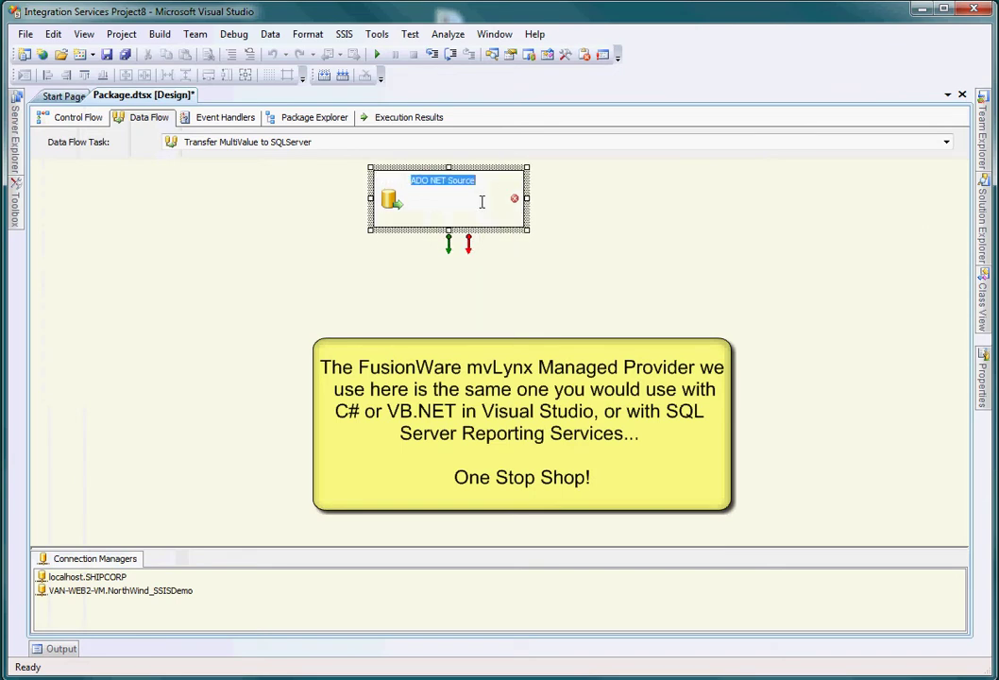
pyautogui.write('Multivalue Source - SALESORDER')
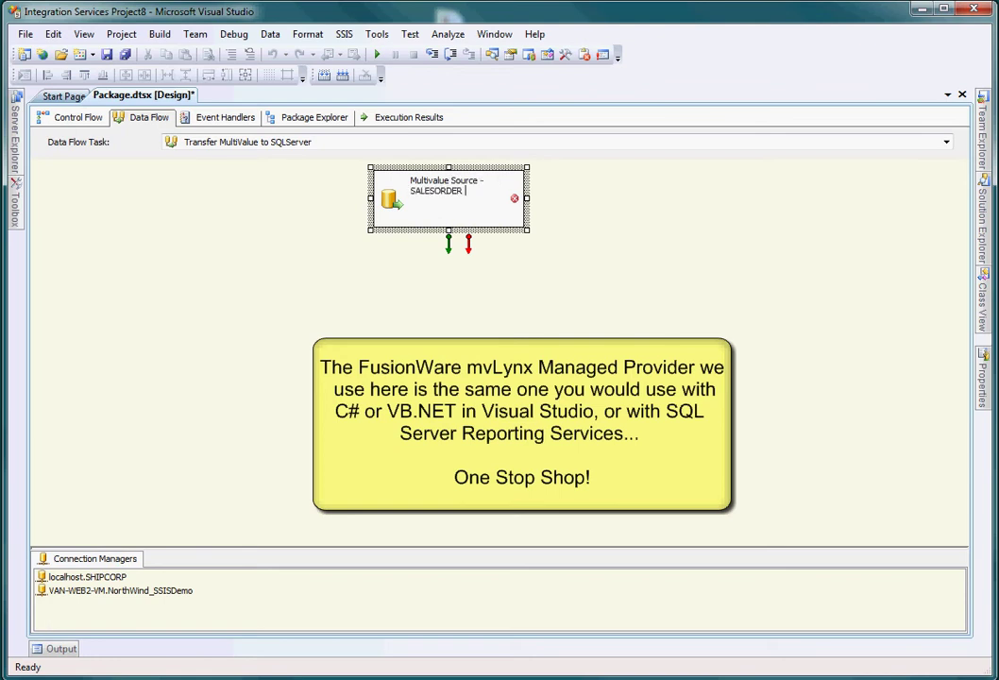
pyautogui.write(' - Single Values')
pyautogui.press('Return')
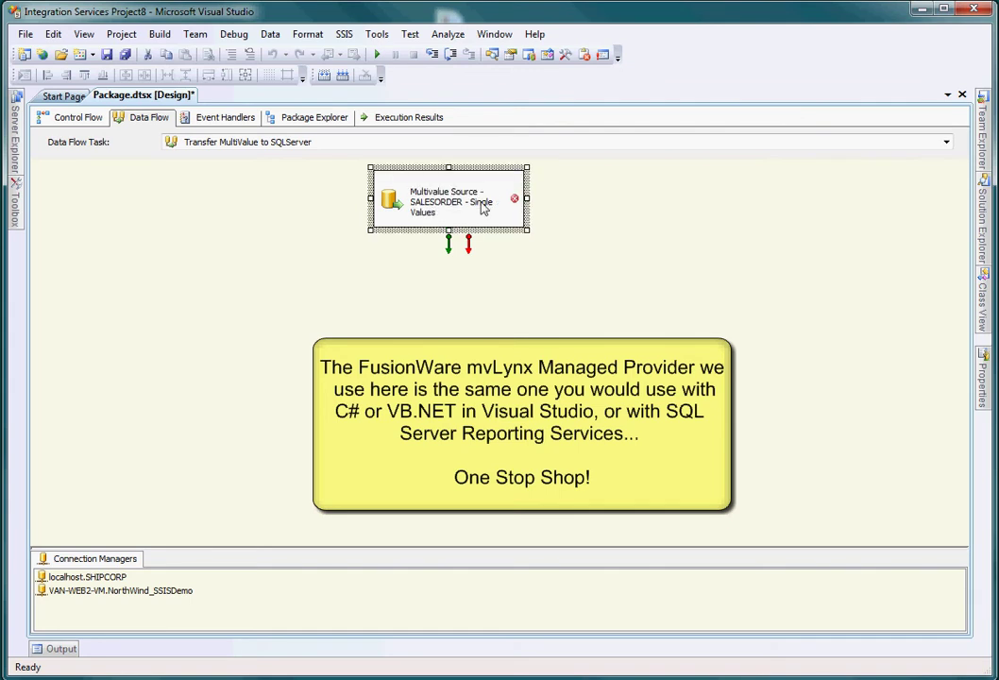
# Step: Open the SALESORDER source for editing and set its data access mode to SQL command
pyautogui.doubleClick(437, 236)
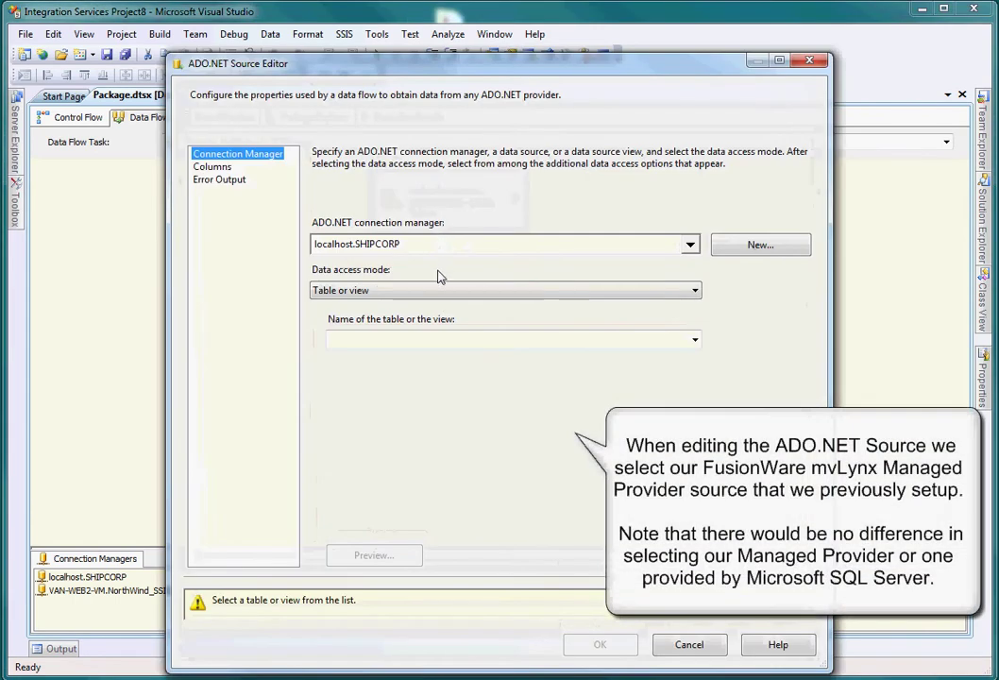
pyautogui.click(384, 292)
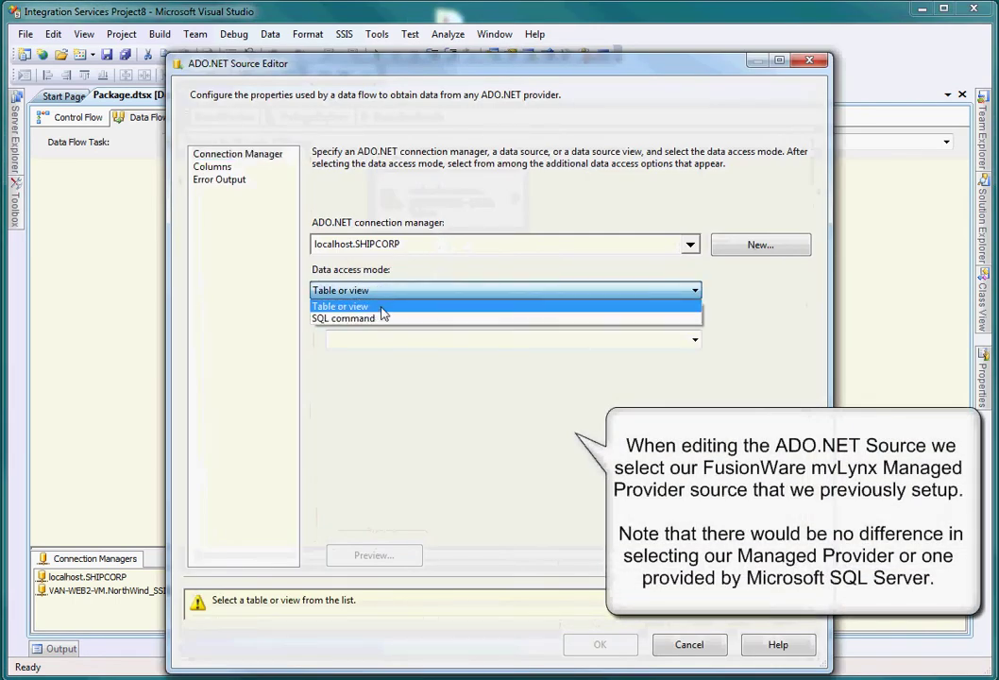
pyautogui.click(382, 319)
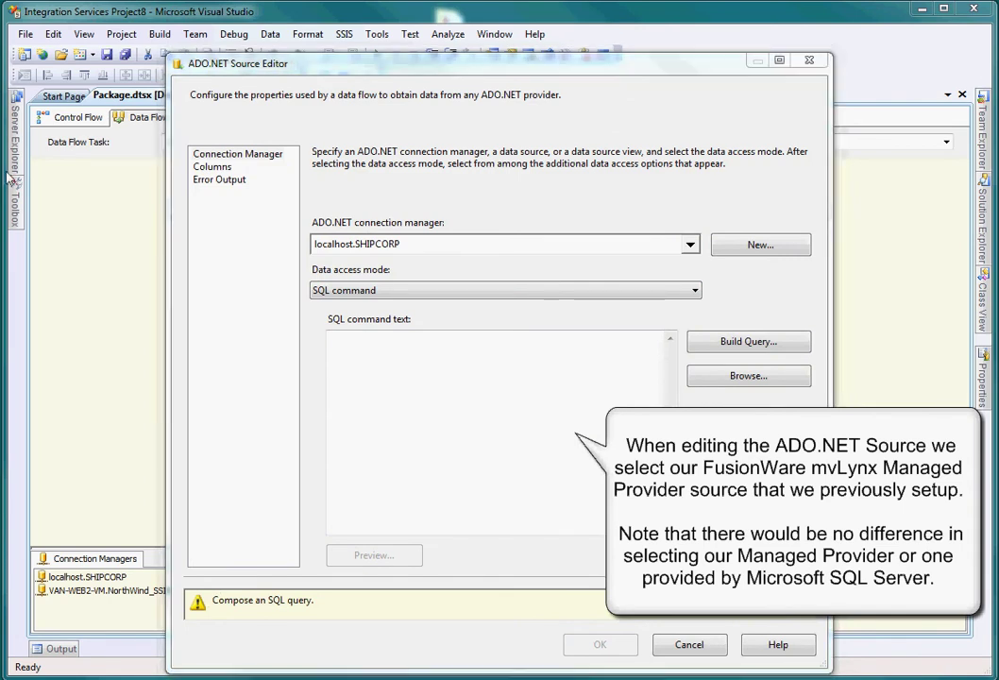
# Step: Set the source's SQL command text to EXEC ITEMPROC SALESORDER "SSELECT SALESORDER = ""9]""" FUSIONWARE.GETGROUP
pyautogui.click(385, 350)
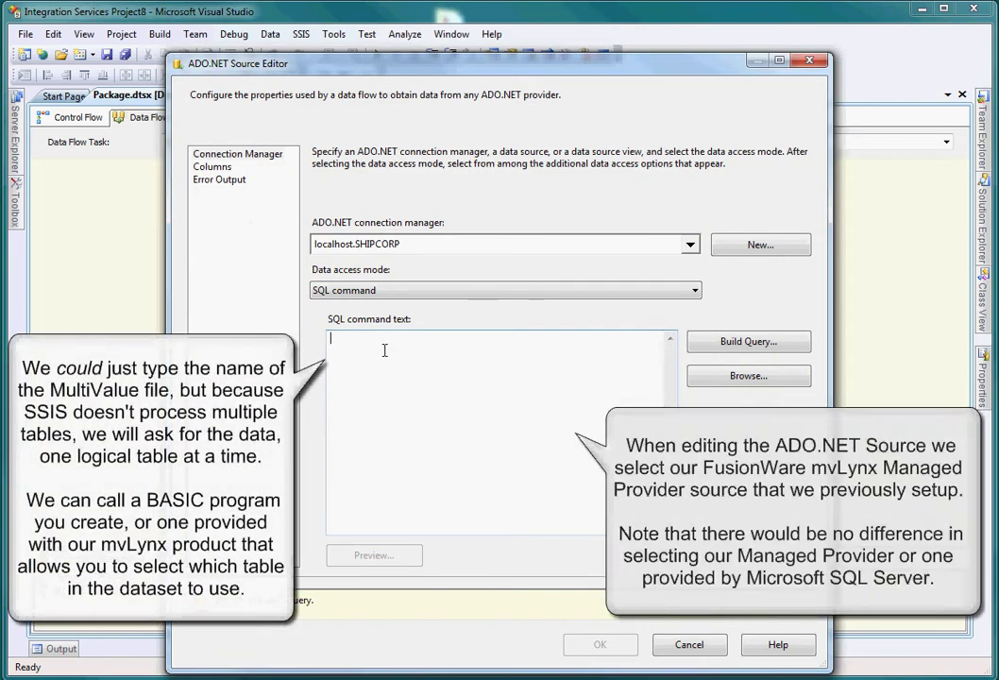
pyautogui.write('SALESORDER')
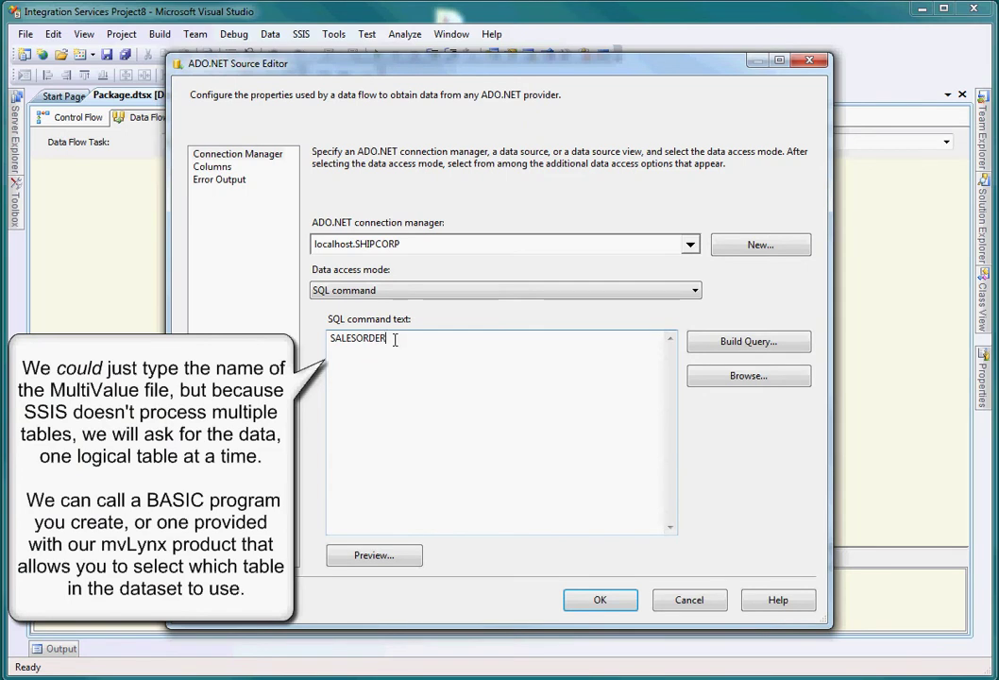
pyautogui.moveTo(394, 340); pyautogui.dragTo(329, 339)
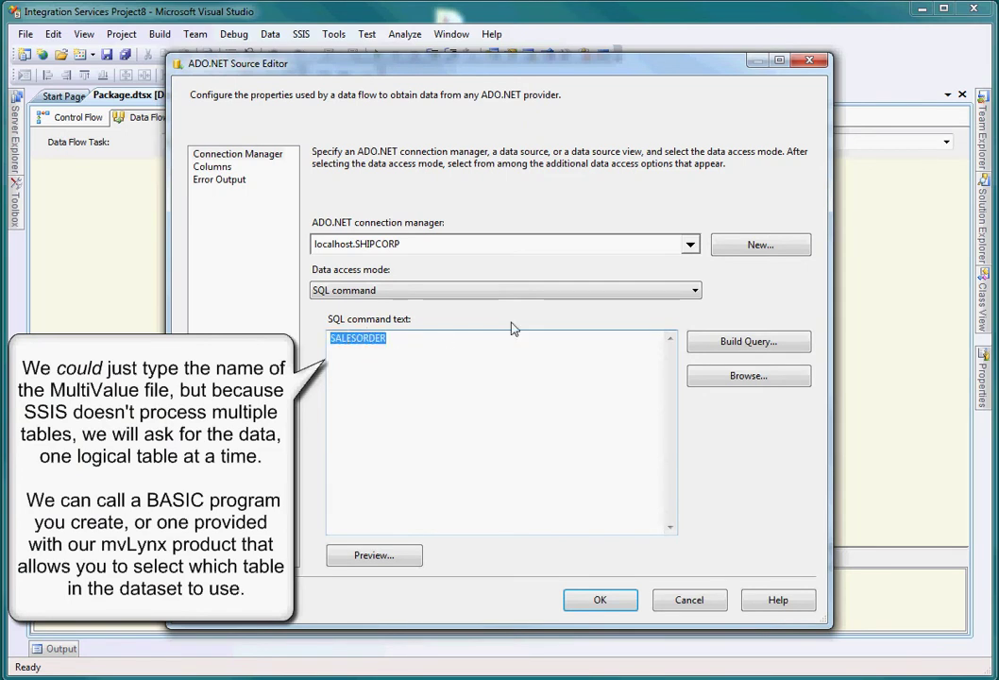
pyautogui.write('EXEC ITEMPROC SALESORDER "SSELECT SALESORDER = ""9]""" FUSIONWARE.GETGROUP')
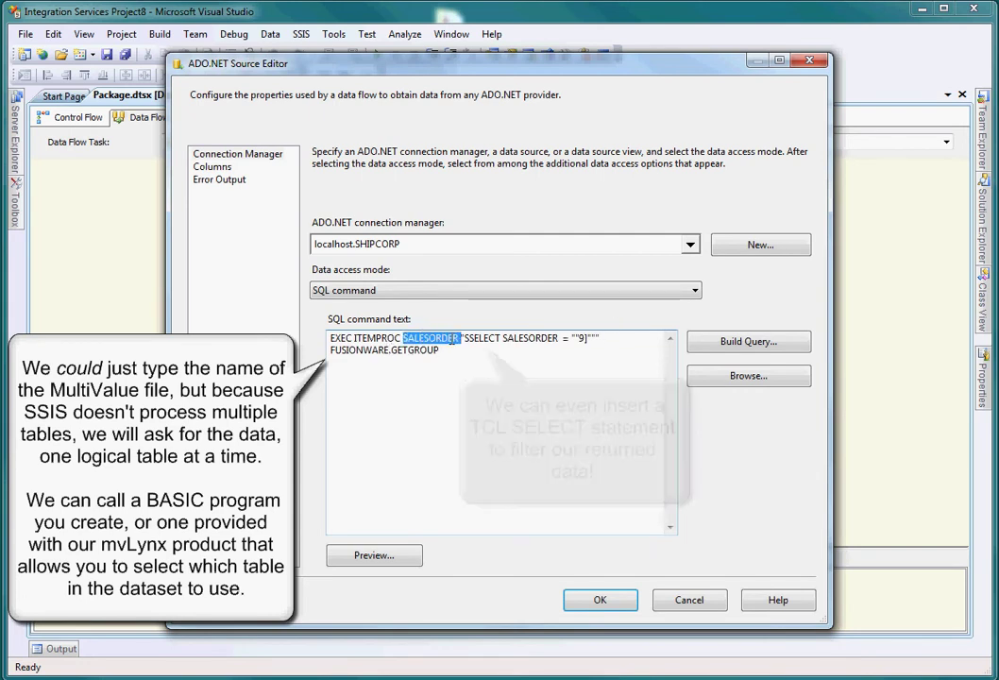
pyautogui.moveTo(460, 338); pyautogui.dragTo(592, 337)
pyautogui.moveTo(446, 350); pyautogui.dragTo(326, 355)
pyautogui.click(358, 358)
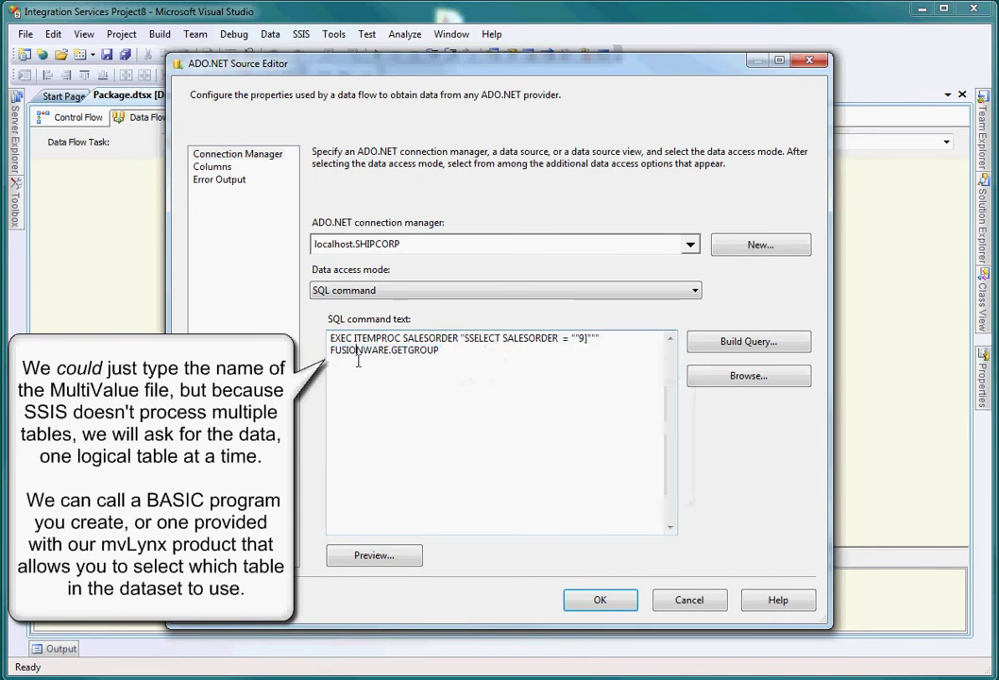
# Step: Review the source's external and output columns and accept the source settings
pyautogui.click(215, 171)
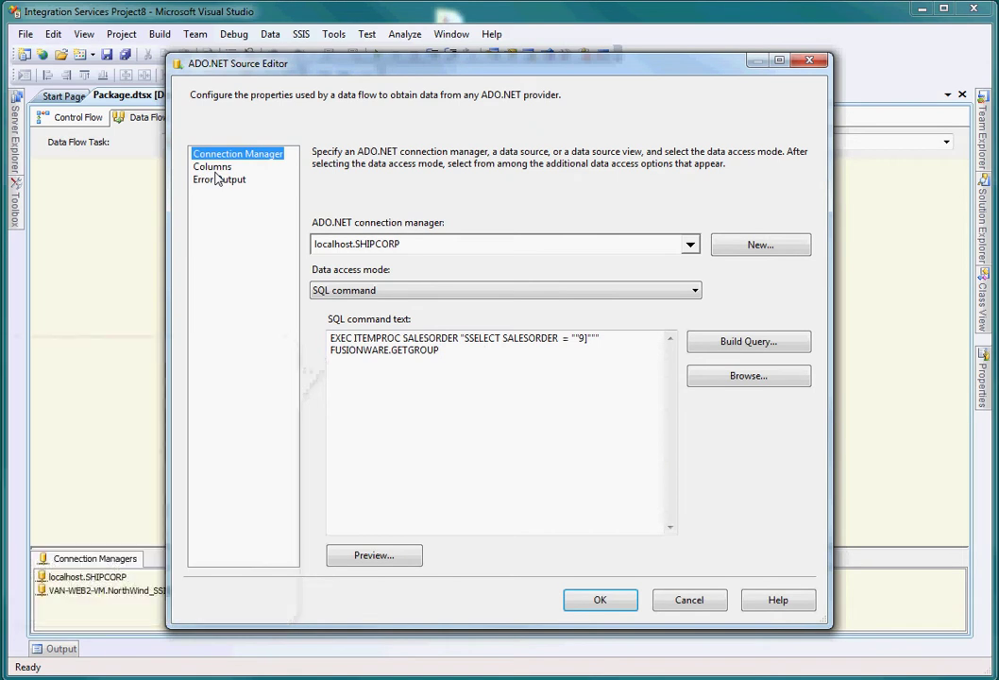
pyautogui.click(216, 171)
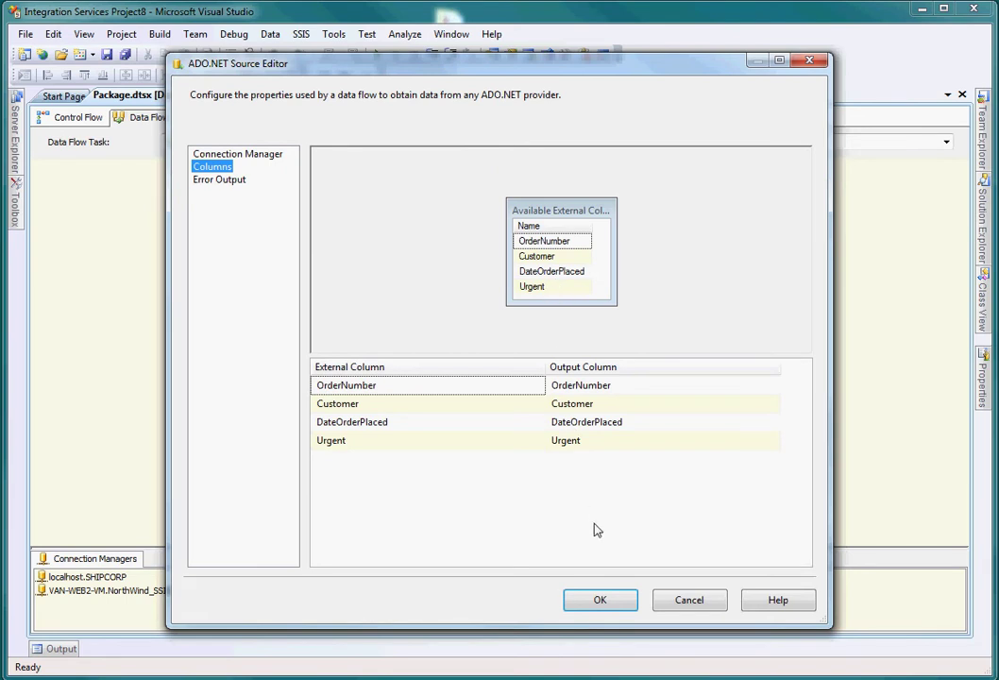
pyautogui.click(601, 604)
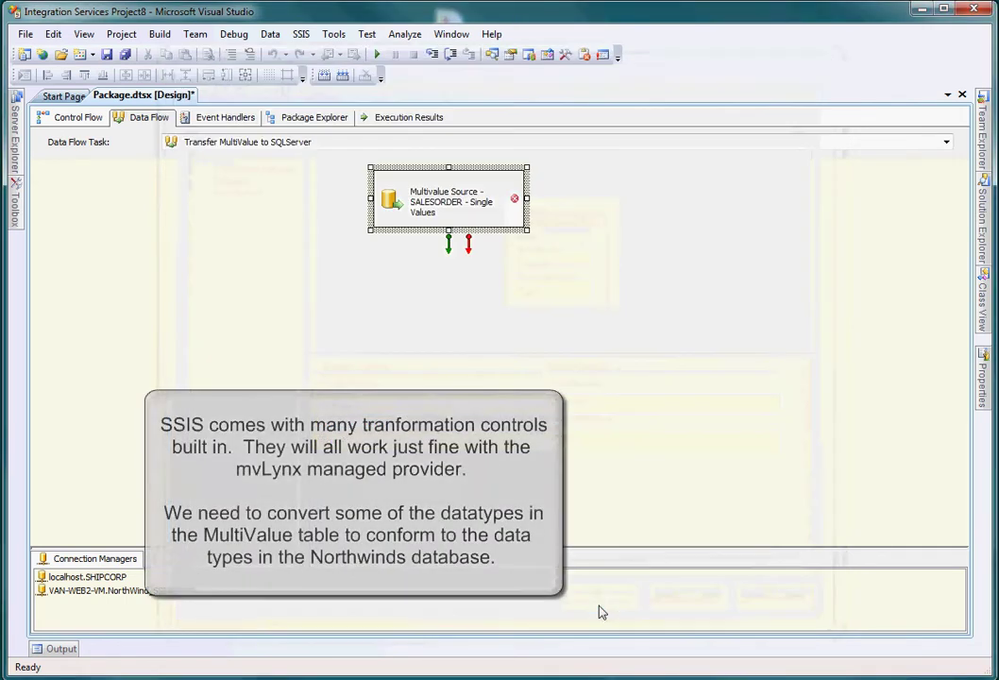
# Step: Add a Data Conversion transformation below the SALESORDER source and connect the source's output to it
pyautogui.click(15, 193)
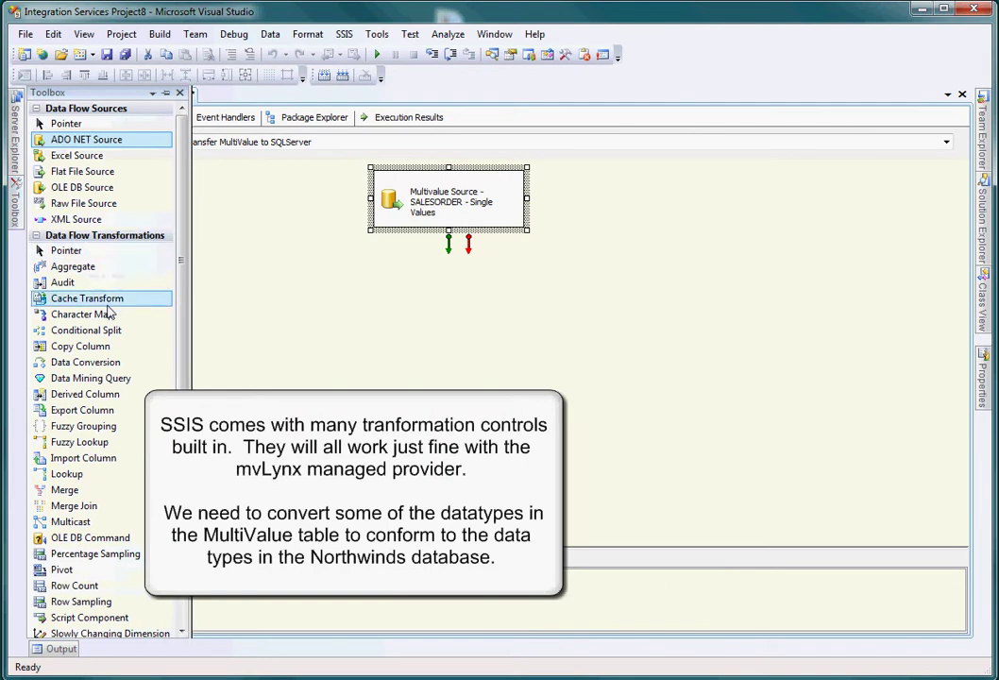
pyautogui.moveTo(112, 360); pyautogui.dragTo(482, 286)
pyautogui.click(461, 214)
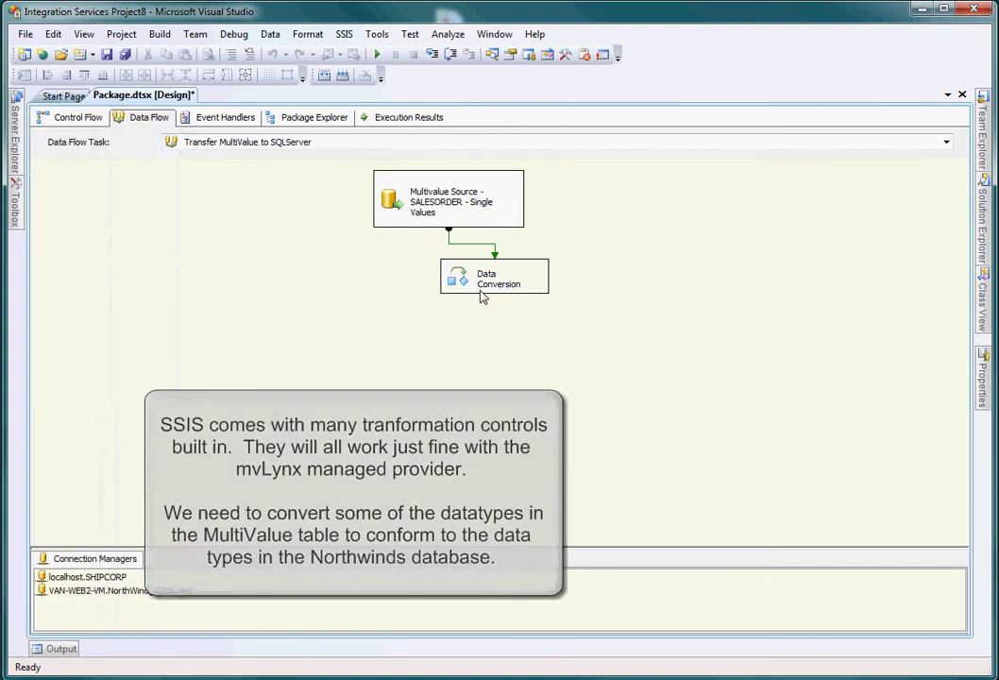
# Step: Open the Data Conversion for editing, include OrderNumber and Customer as input columns, and widen the Data Type column
pyautogui.doubleClick(480, 290)
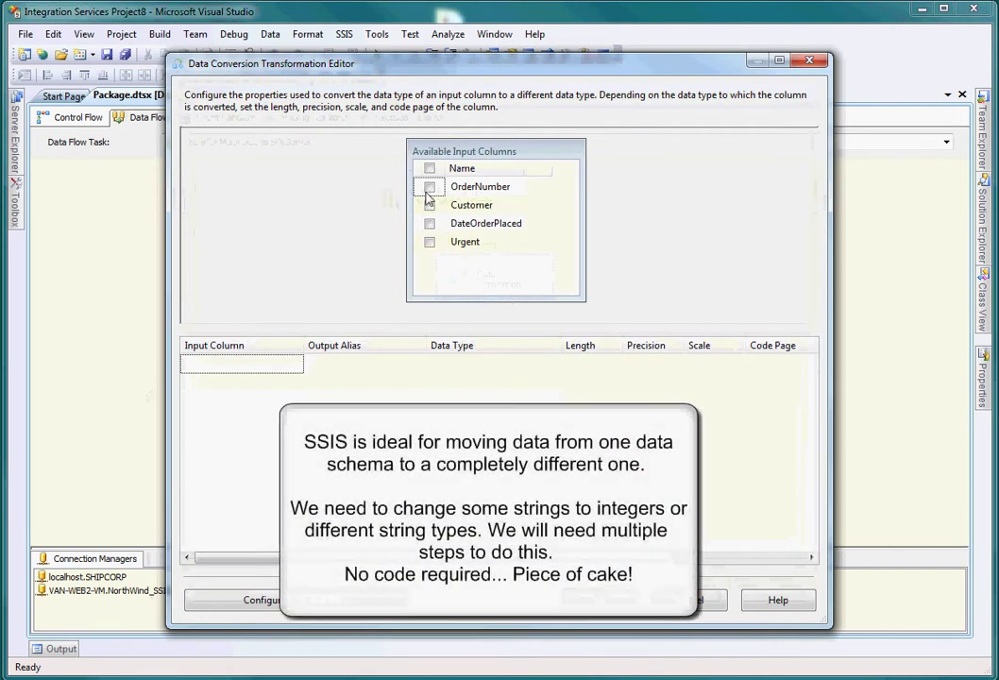
pyautogui.click(430, 188)
pyautogui.click(430, 206)
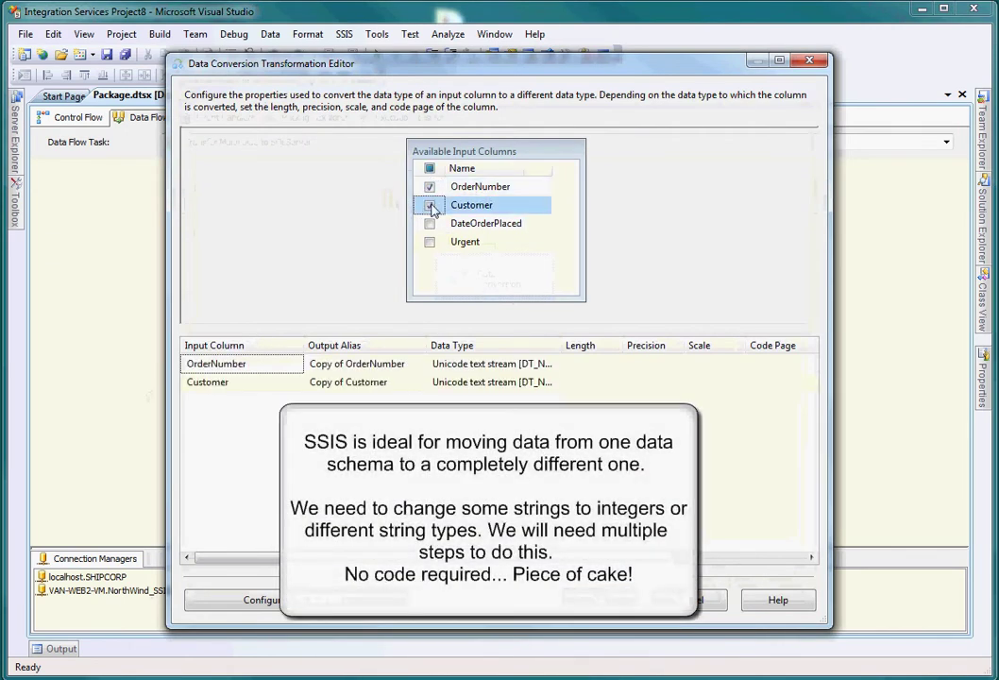
pyautogui.moveTo(565, 346); pyautogui.dragTo(628, 346)
# Step: Set the output aliases of OrderNumber and Customer to textOrderNumber and textCustomer
pyautogui.click(332, 363)
pyautogui.moveTo(345, 363); pyautogui.dragTo(276, 364)
pyautogui.write('text')
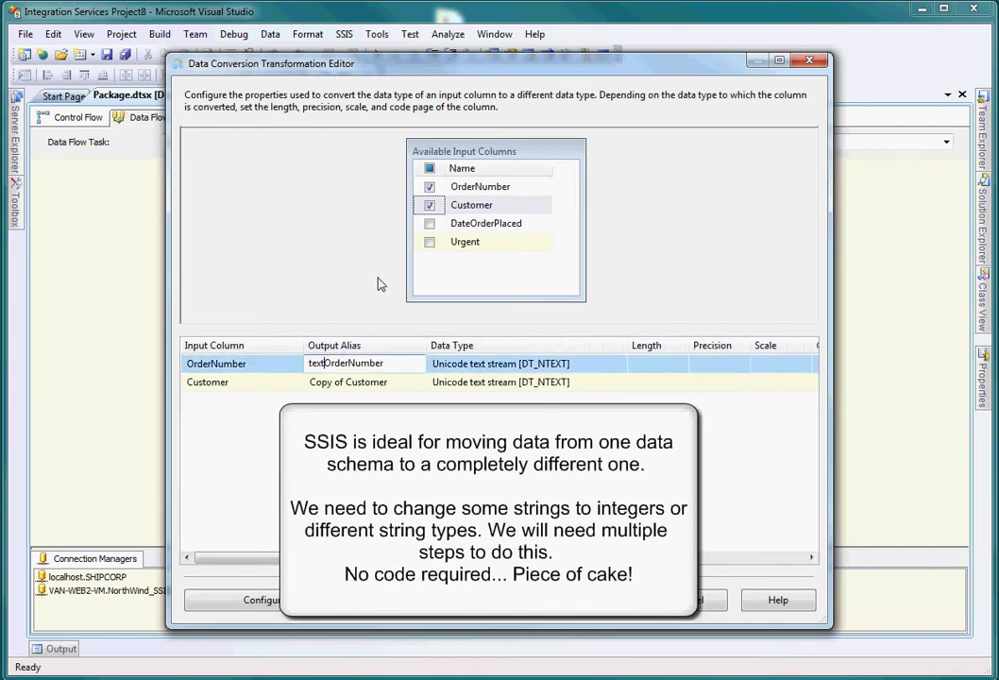
pyautogui.click(363, 381)
pyautogui.moveTo(346, 380); pyautogui.dragTo(310, 380)
pyautogui.write('text')
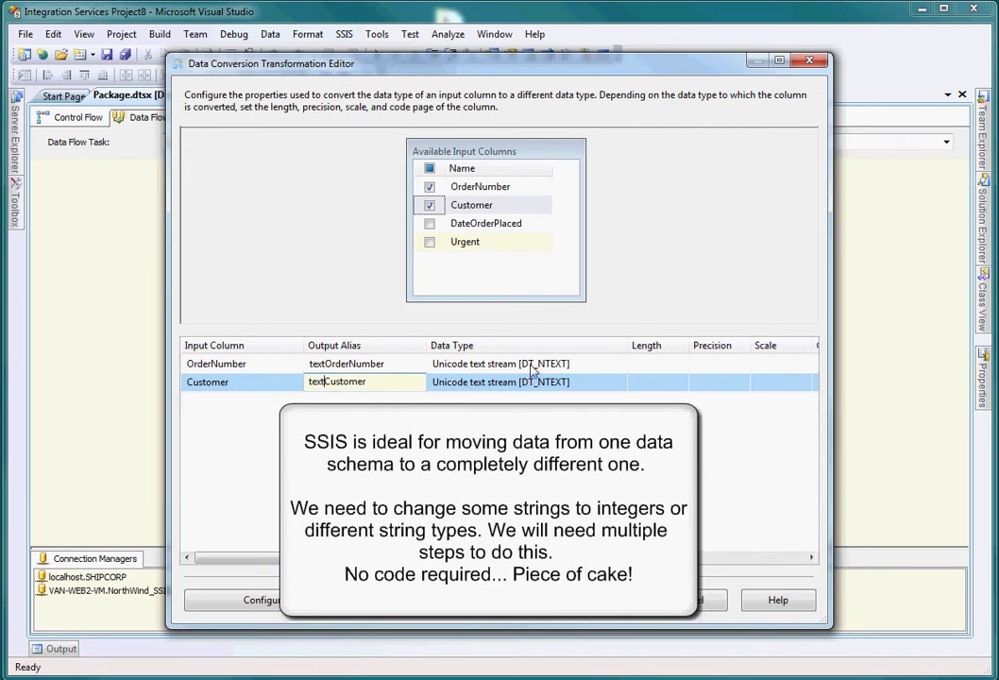
# Step: Set the data type of both converted columns to text stream [DT_TEXT] and accept the conversion settings
pyautogui.click(604, 364)
pyautogui.click(619, 364)
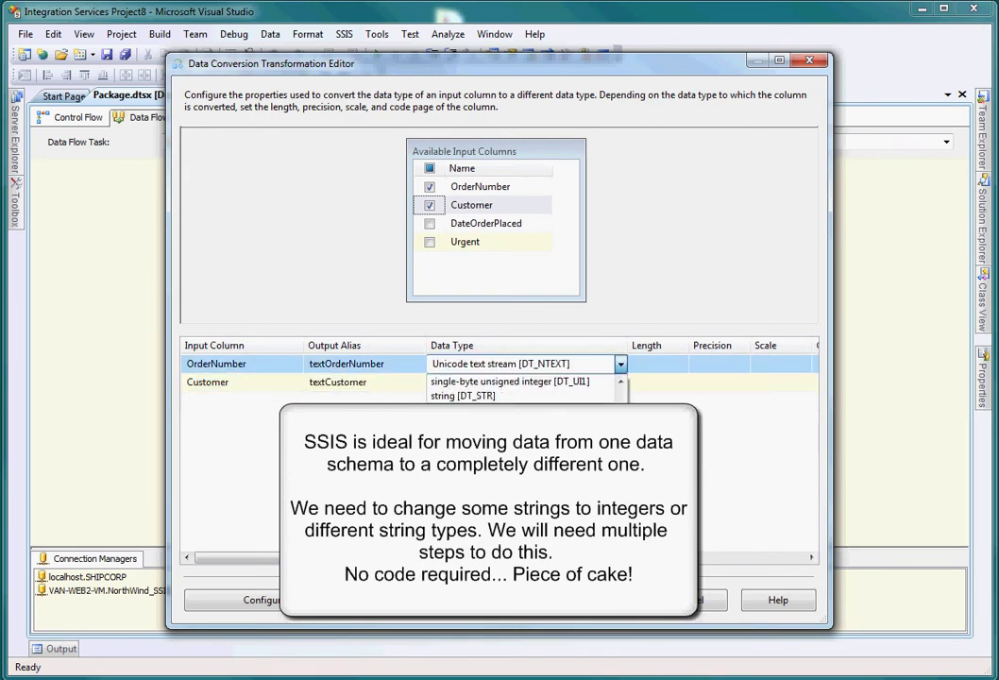
pyautogui.click(491, 419)
pyautogui.click(617, 382)
pyautogui.click(621, 381)
pyautogui.click(510, 429)
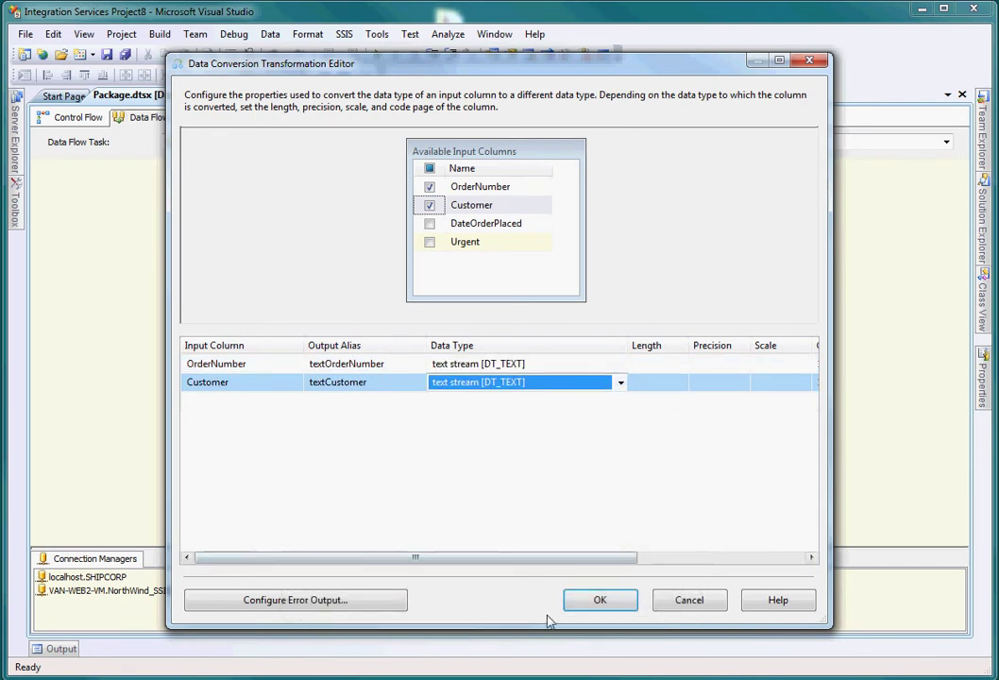
pyautogui.click(597, 603)
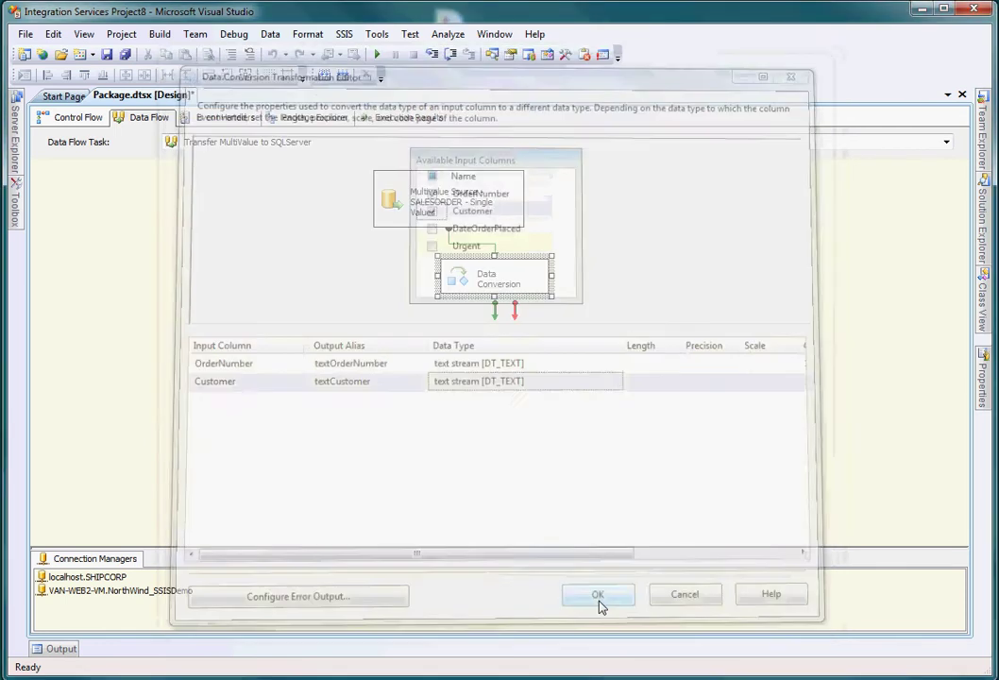
# Step: Add a second Data Conversion transformation below the first and connect the first one's output to it
pyautogui.moveTo(16, 206)
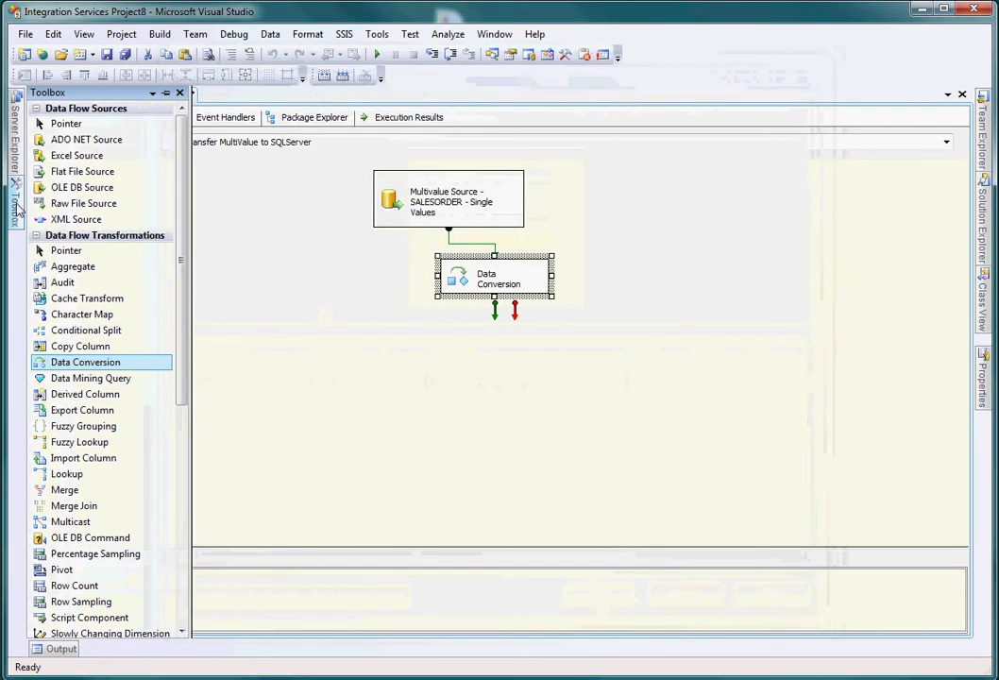
pyautogui.moveTo(62, 366); pyautogui.dragTo(427, 330)
pyautogui.click(490, 291)
pyautogui.moveTo(492, 304); pyautogui.dragTo(474, 349)
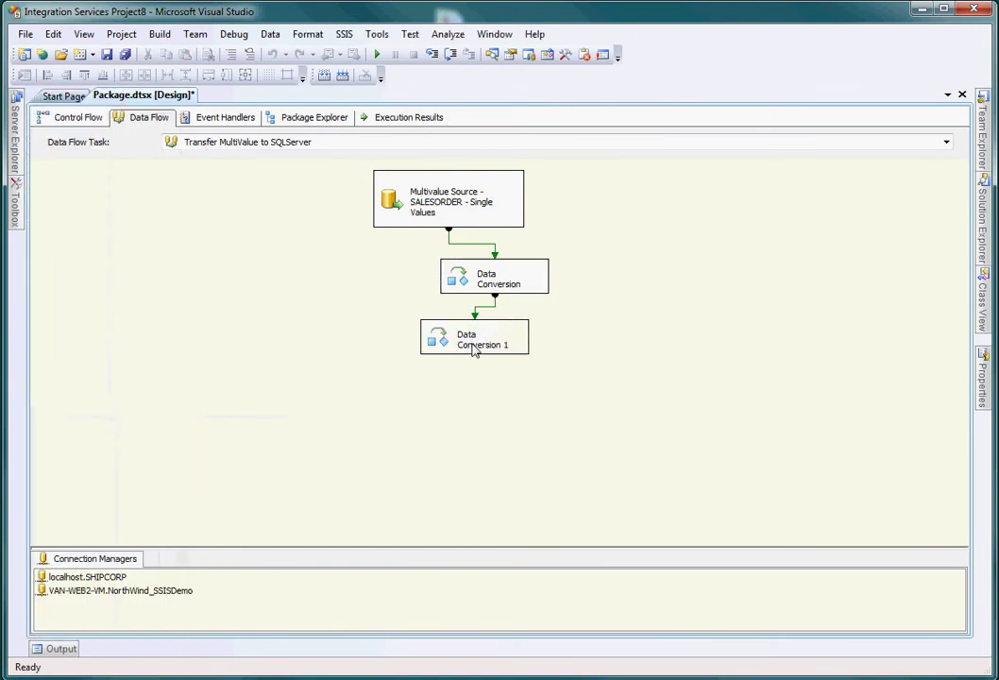
# Step: Open the second Data Conversion for editing, include textOrderNumber and textCustomer as input columns, and widen the Data Type column
pyautogui.doubleClick(474, 347)
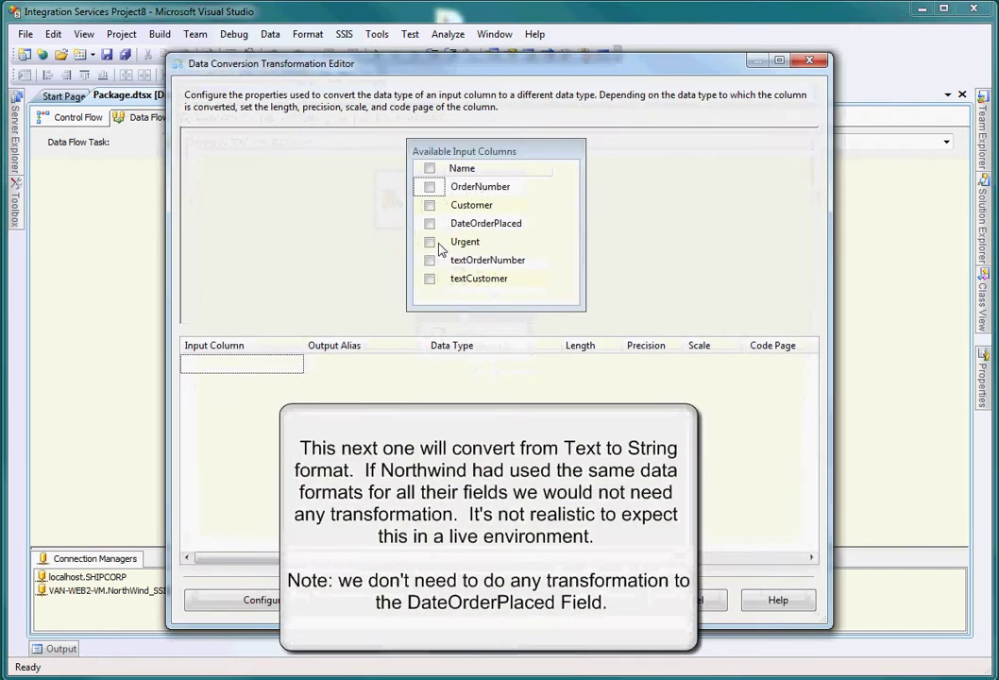
pyautogui.click(429, 260)
pyautogui.click(429, 278)
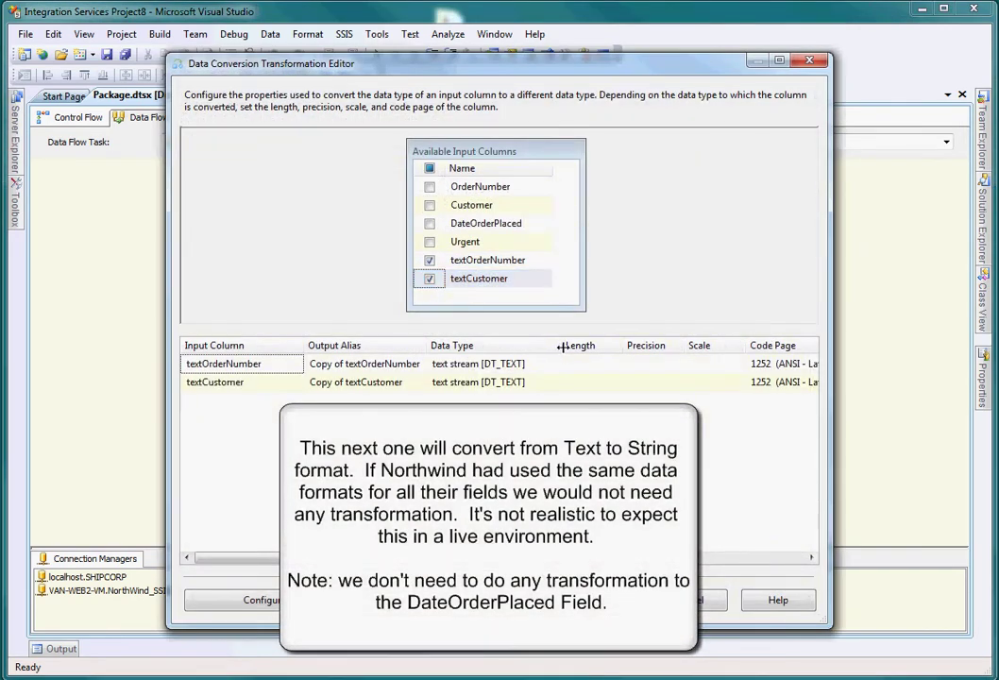
pyautogui.moveTo(558, 346); pyautogui.dragTo(604, 346)
# Step: Set the output aliases of textOrderNumber and textCustomer to strOrderNumber and strCustomer
pyautogui.click(333, 371)
pyautogui.moveTo(359, 363); pyautogui.dragTo(292, 368)
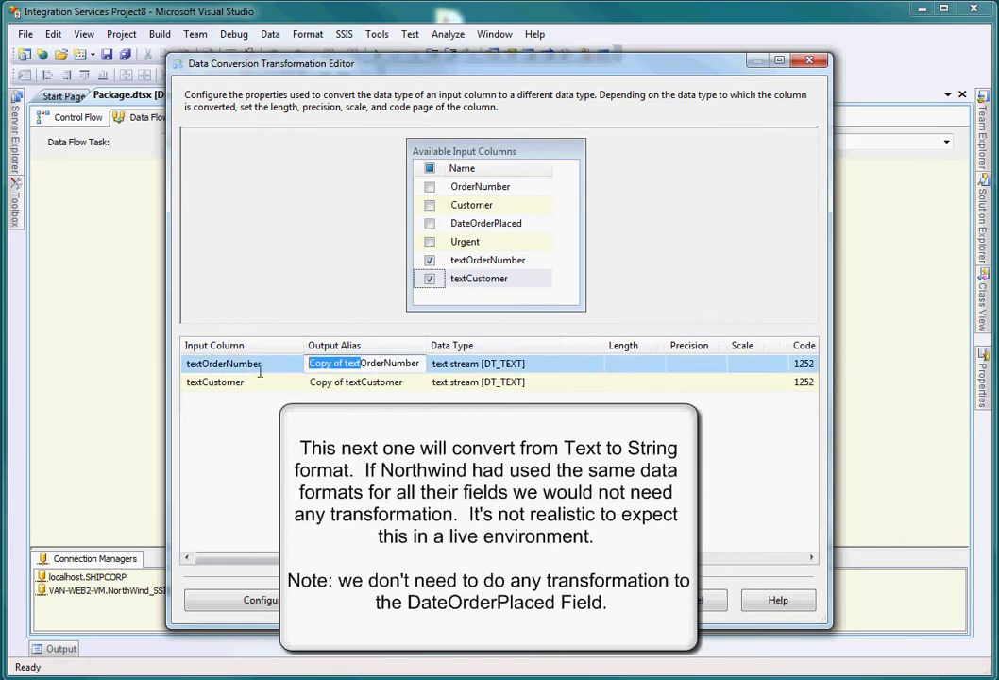
pyautogui.write('str')
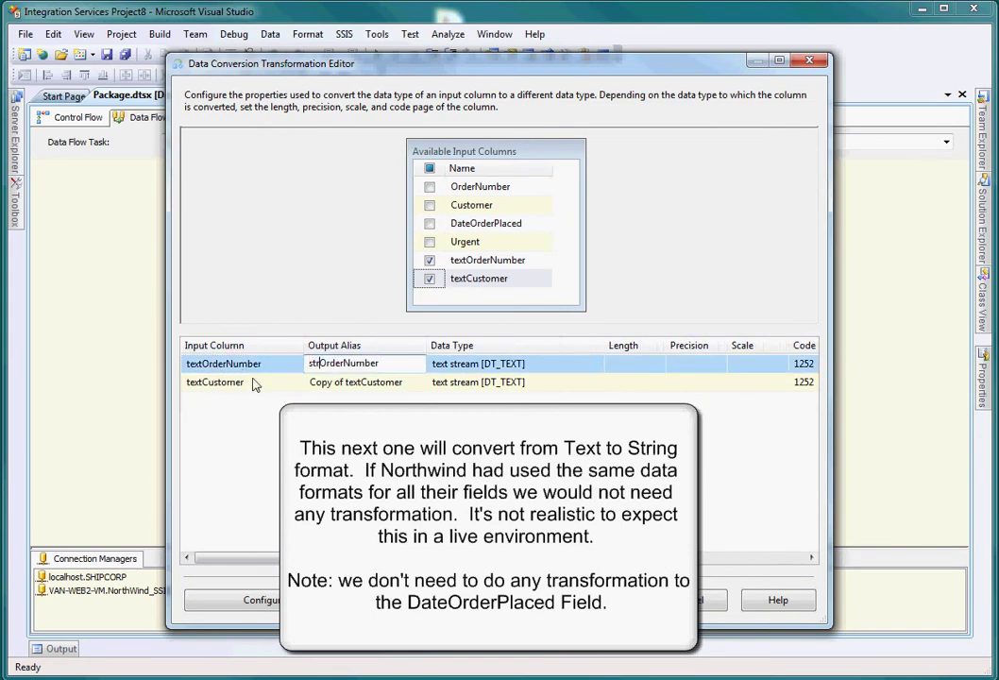
pyautogui.click(349, 382)
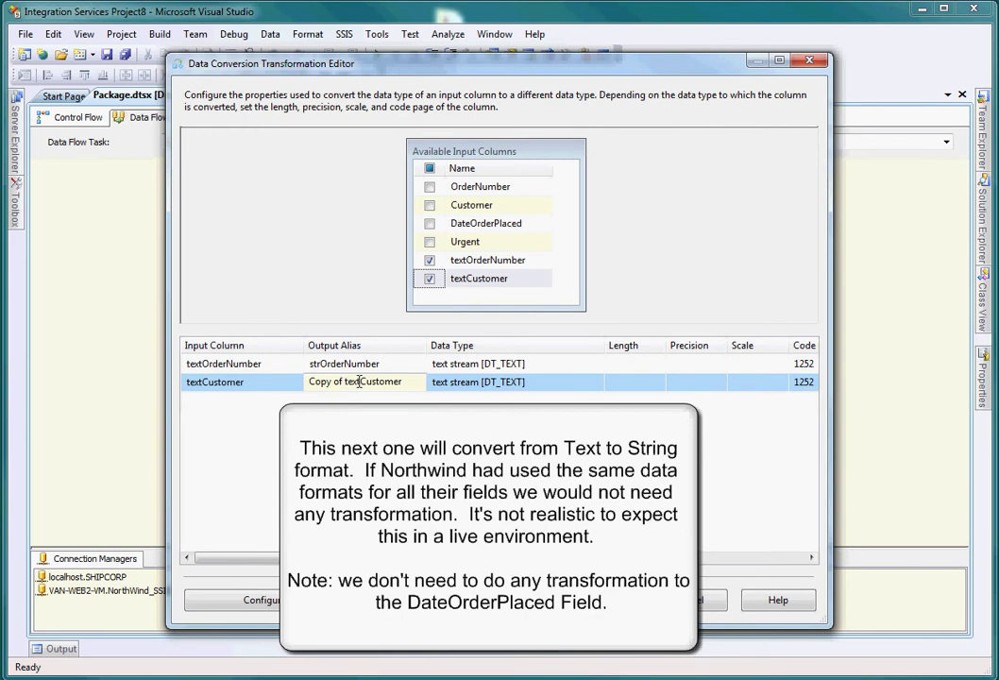
pyautogui.moveTo(362, 382); pyautogui.dragTo(309, 382)
pyautogui.write('str')
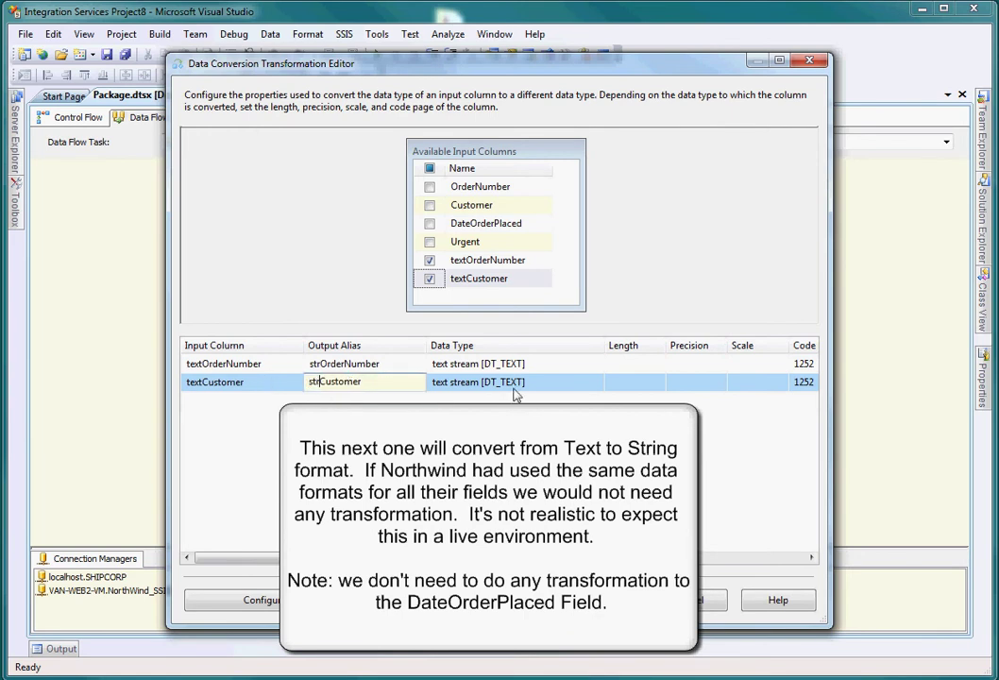
# Step: Convert textCustomer to string [DT_STR] with a length of 5
pyautogui.click(535, 384)
pyautogui.click(597, 381)
pyautogui.click(510, 434)
pyautogui.click(620, 387)
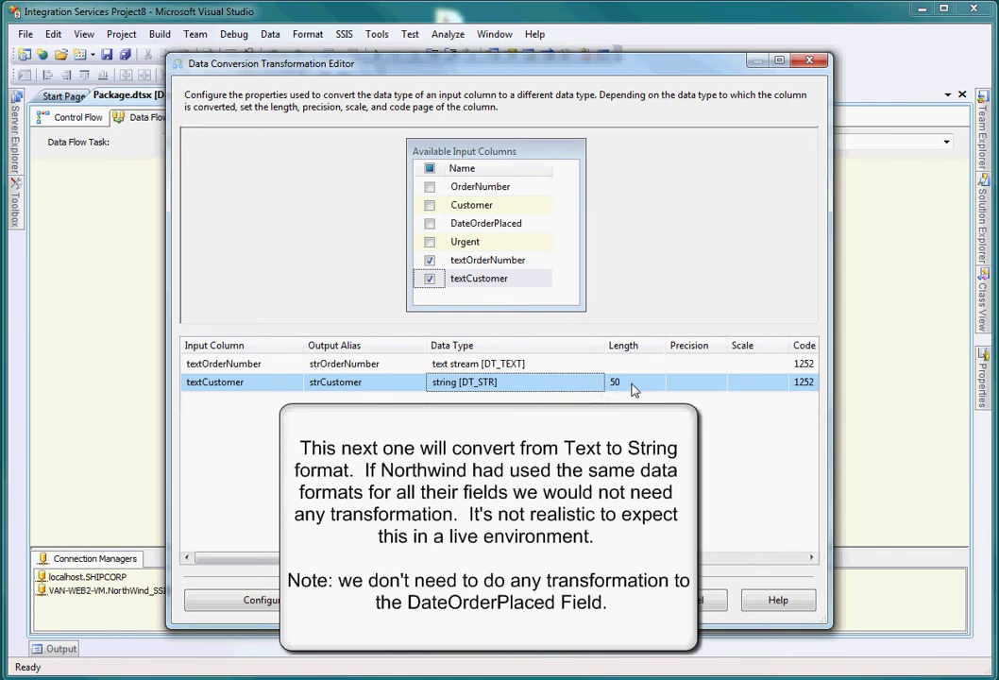
pyautogui.click(619, 383)
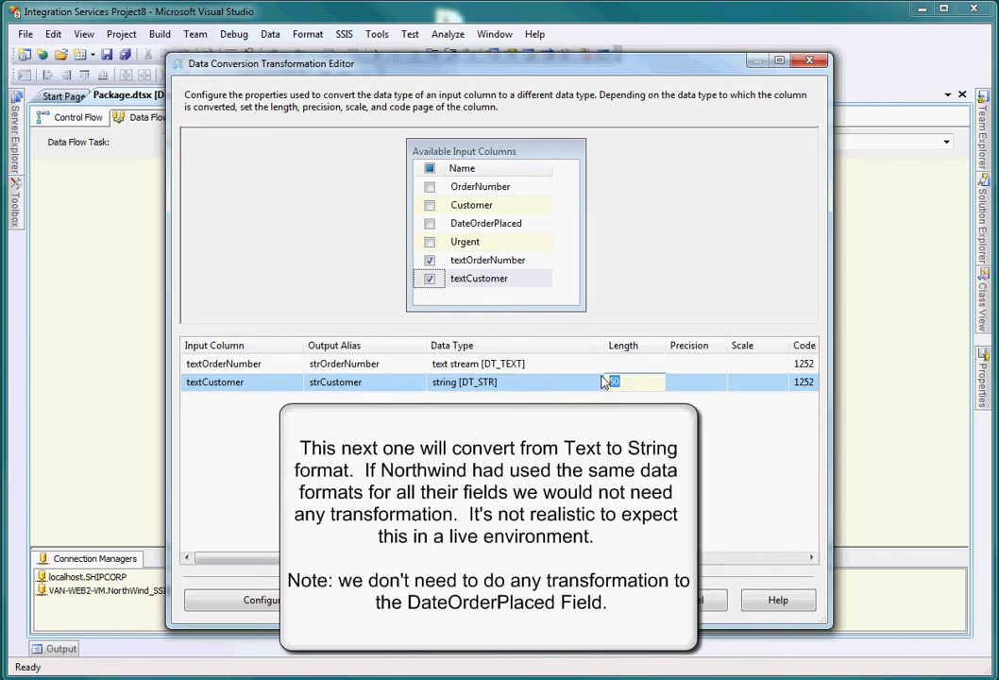
pyautogui.write('5')
# Step: Convert textOrderNumber to string [DT_STR] and accept the second conversion's settings
pyautogui.click(553, 368)
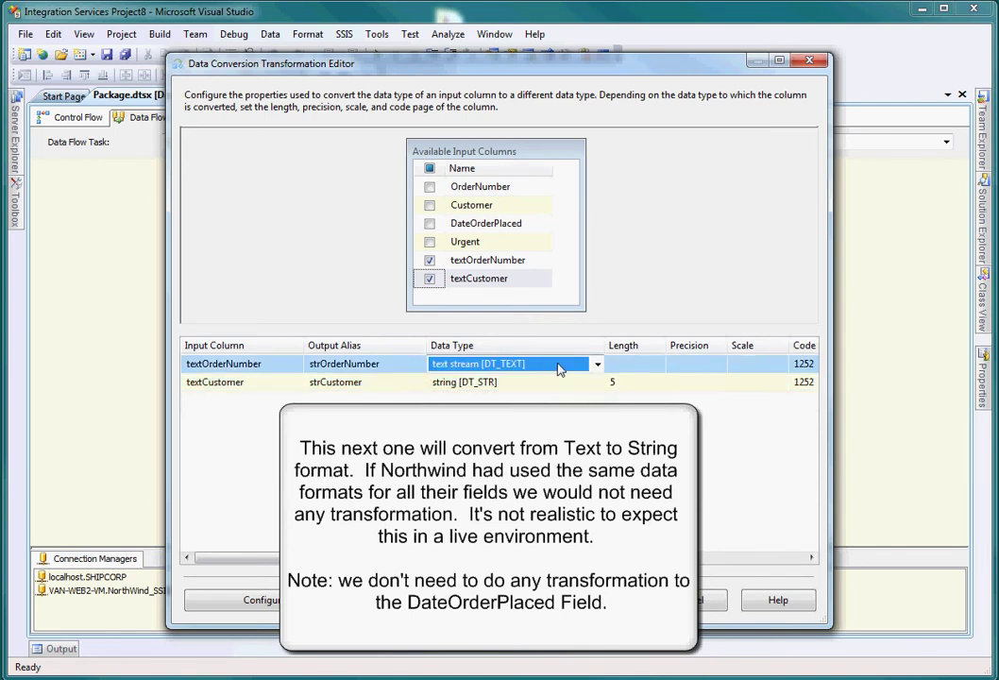
pyautogui.click(588, 366)
pyautogui.scroll(1, 566, 396)
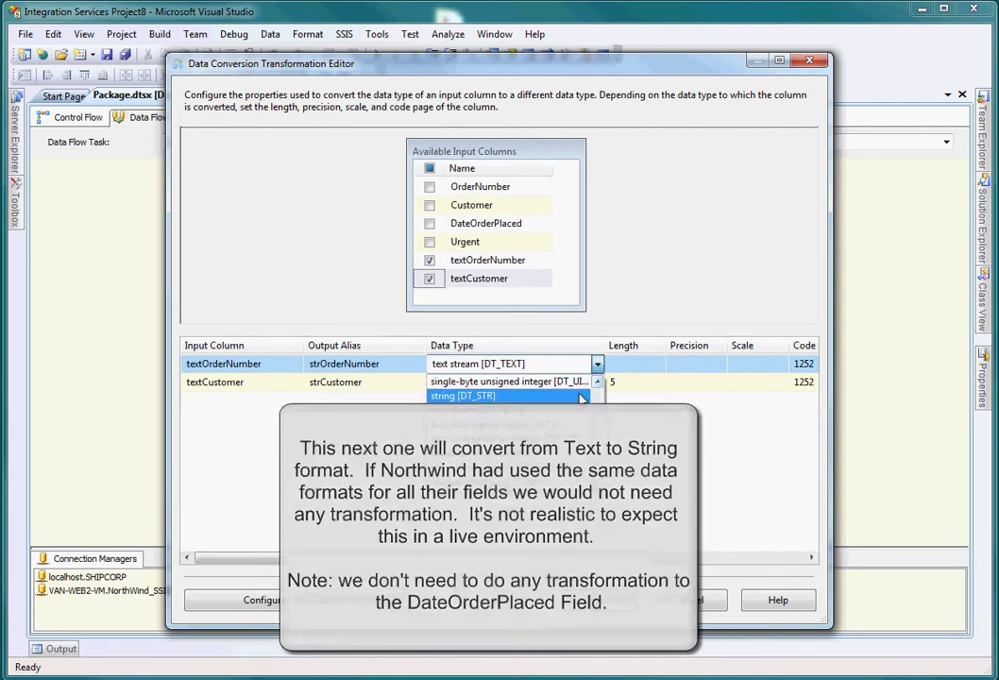
pyautogui.click(557, 395)
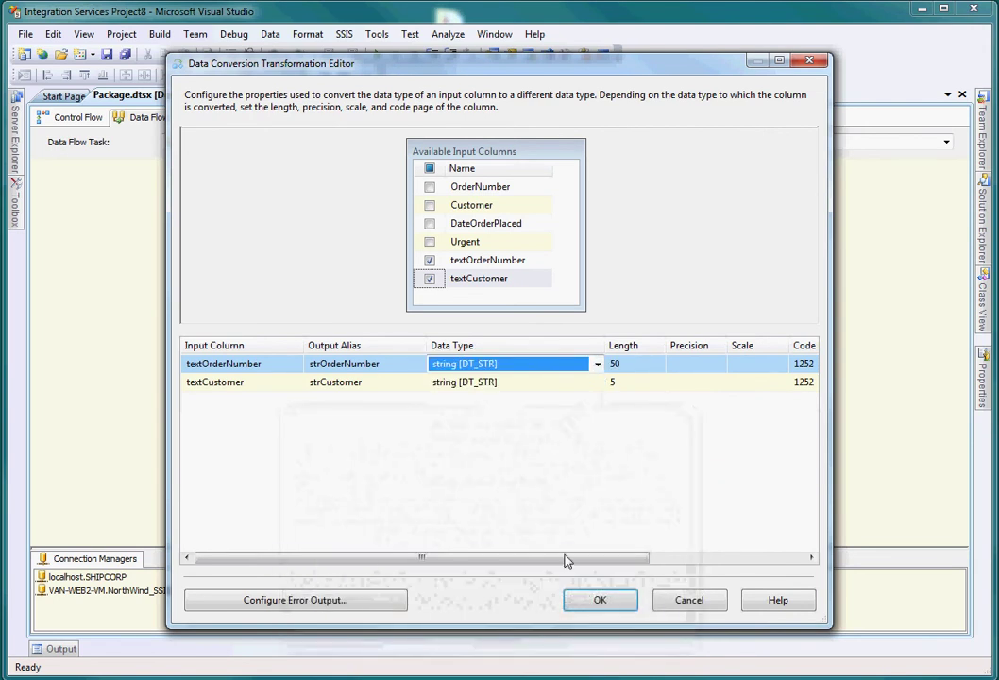
pyautogui.click(598, 602)
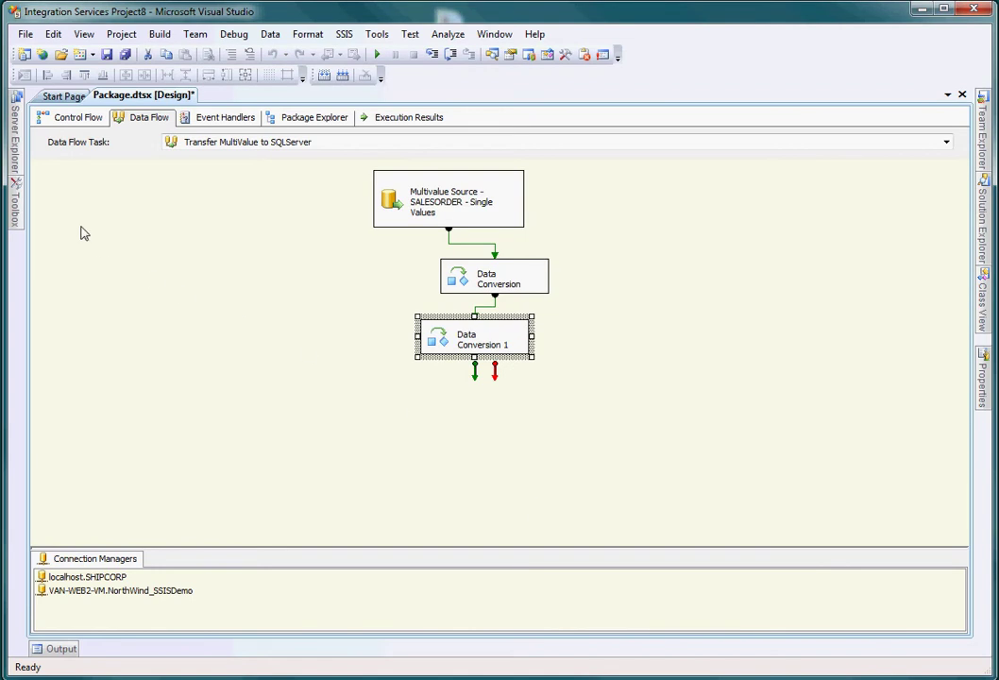
# Step: Add a third Data Conversion below Data Conversion 1 and connect the output of Data Conversion 1 to it
pyautogui.moveTo(13, 189)
pyautogui.moveTo(85, 362); pyautogui.dragTo(438, 394)
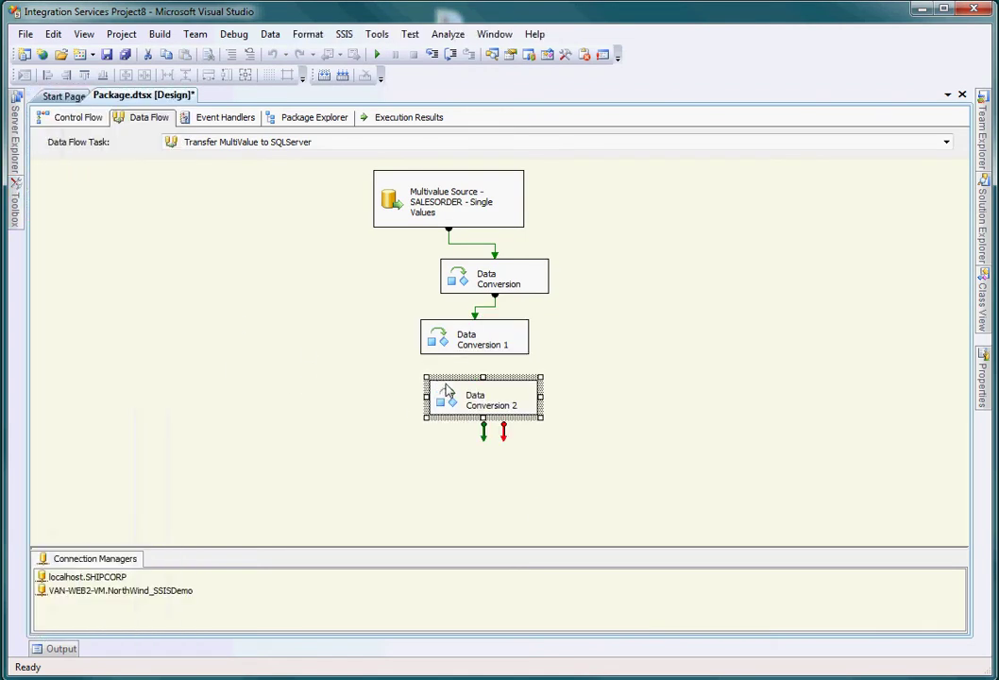
pyautogui.click(464, 347)
pyautogui.moveTo(474, 361); pyautogui.dragTo(498, 421)
# Step: In Data Conversion 2, include strOrderNumber as an input column and set its output alias to int4OrderNumber
pyautogui.doubleClick(508, 404)
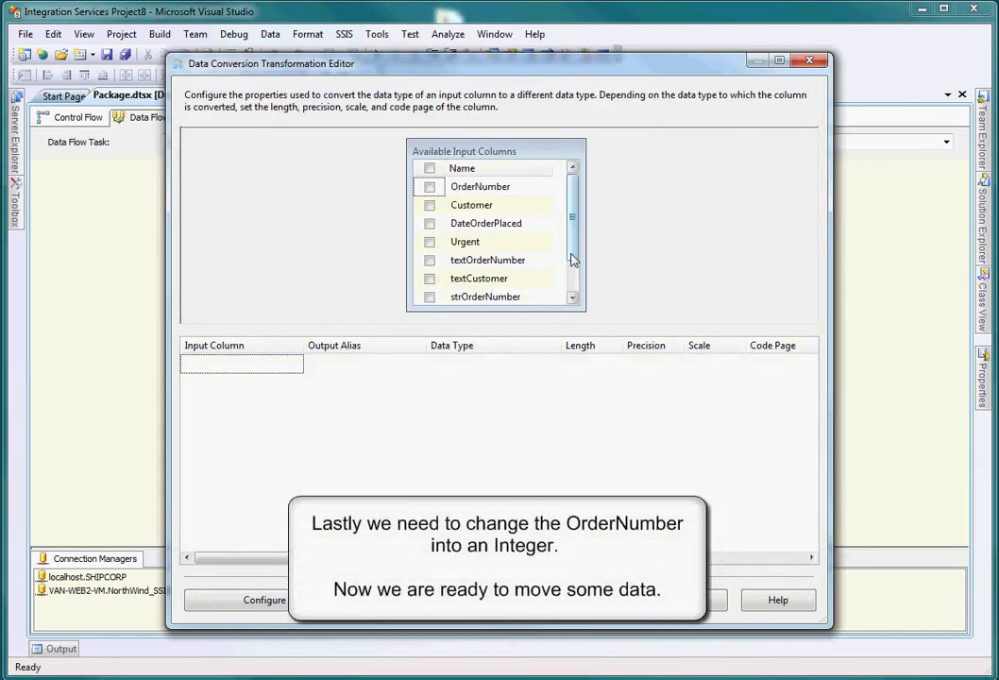
pyautogui.scroll(-1, 571, 251)
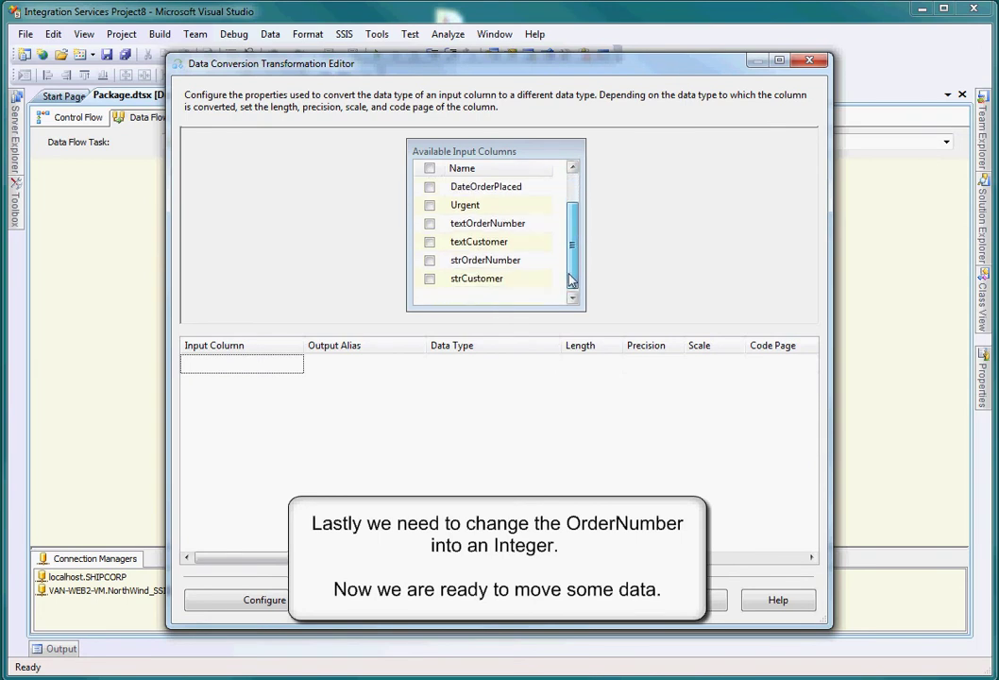
pyautogui.click(429, 261)
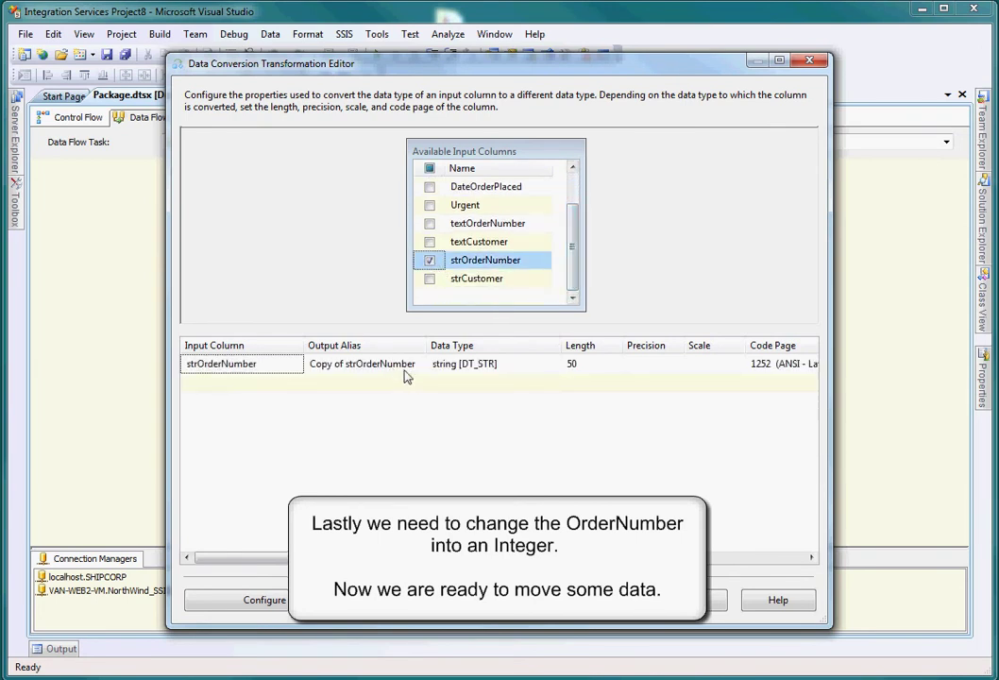
pyautogui.click(350, 364)
pyautogui.moveTo(343, 364); pyautogui.dragTo(293, 371)
pyautogui.write('int')
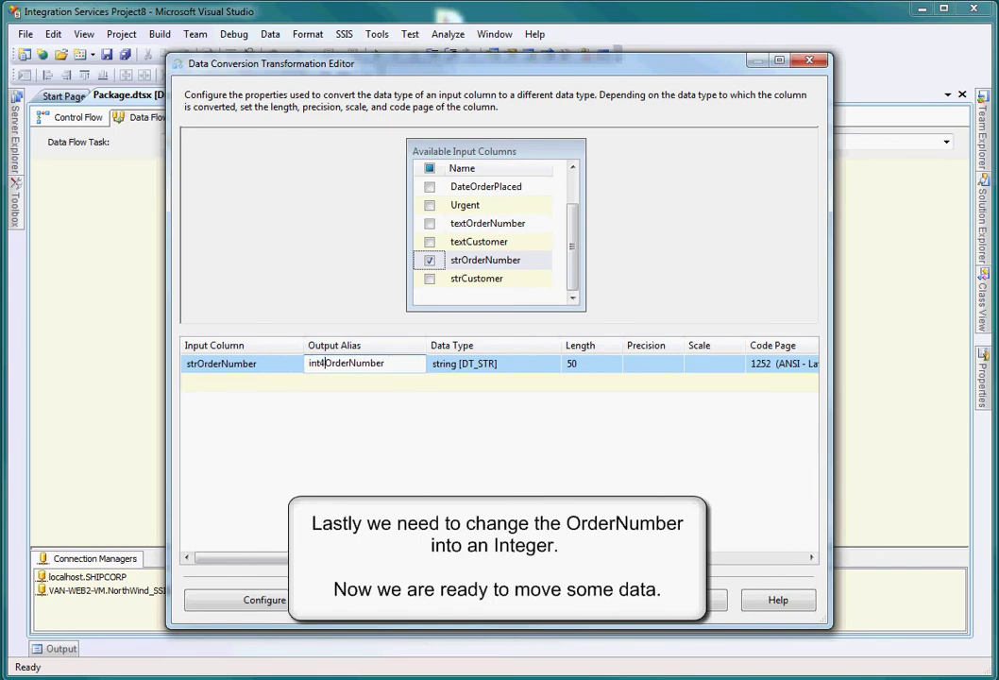
pyautogui.press('Return')
# Step: Convert strOrderNumber to a four-byte signed integer and accept the third conversion's settings
pyautogui.click(554, 370)
pyautogui.click(555, 368)
pyautogui.scroll(2, 557, 389)
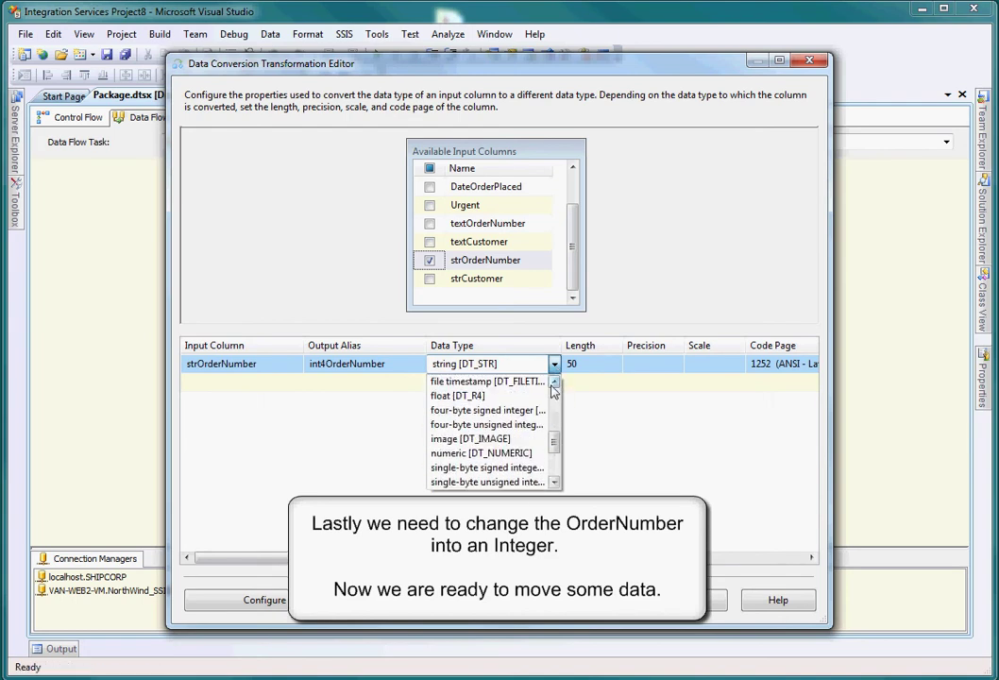
pyautogui.click(553, 382)
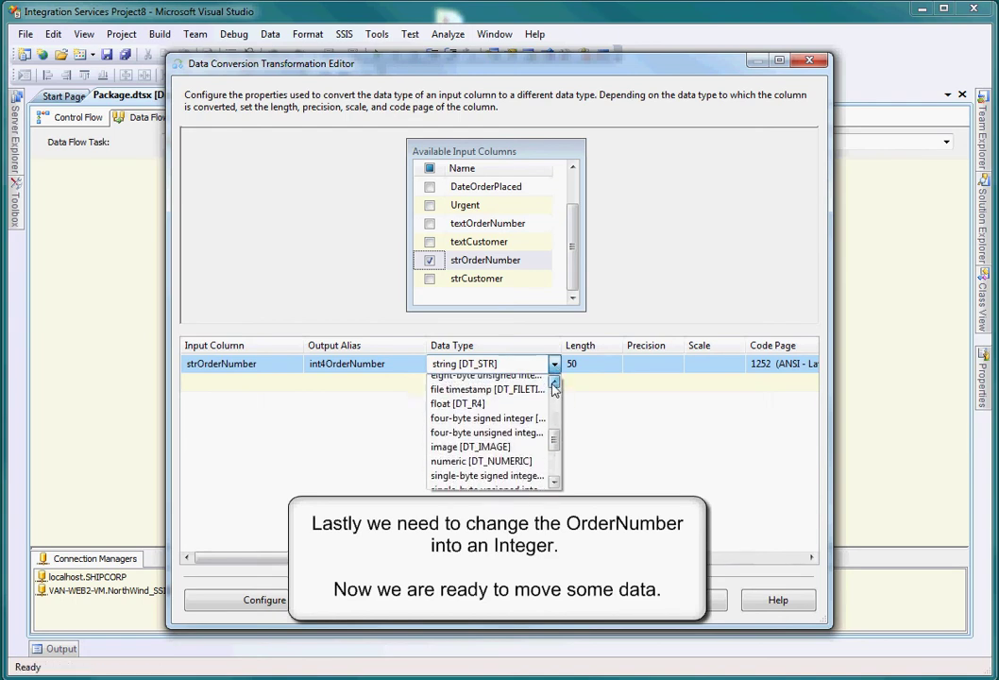
pyautogui.click(528, 426)
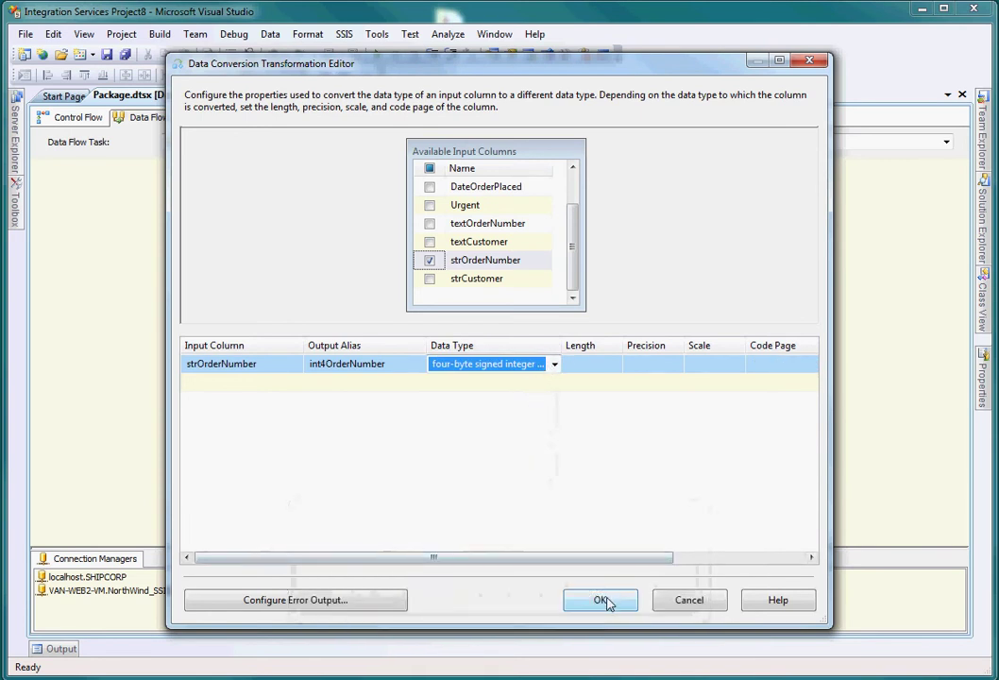
pyautogui.click(601, 601)
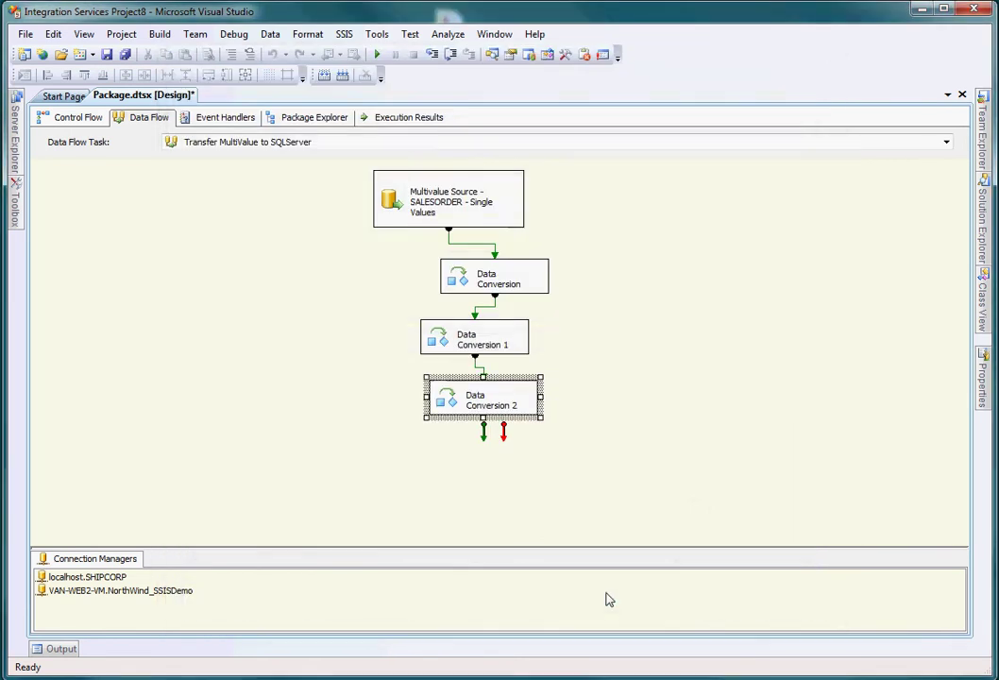
# Step: Add an ADO NET Destination below Data Conversion 2 and name it SQLServer Northwind
pyautogui.click(14, 189)
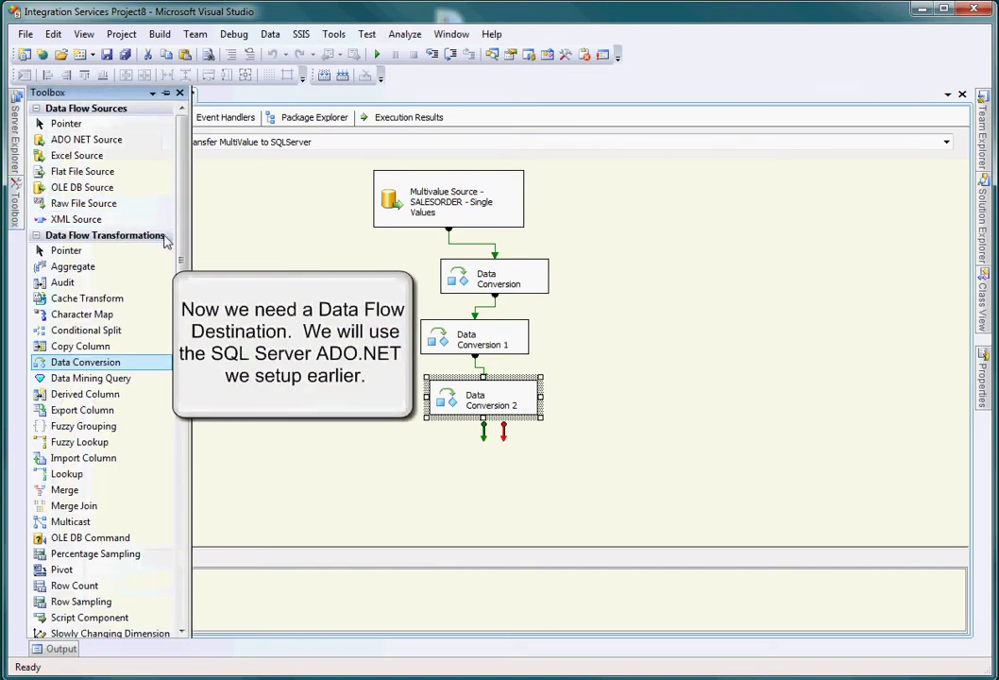
pyautogui.scroll(-5, 152, 227)
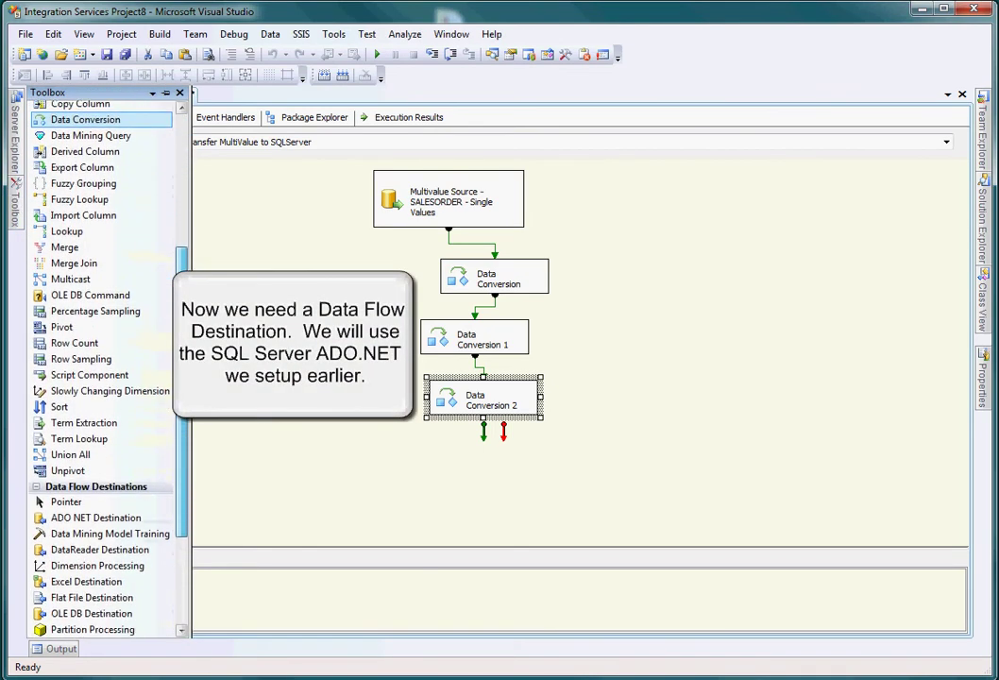
pyautogui.scroll(-4, 211, 440)
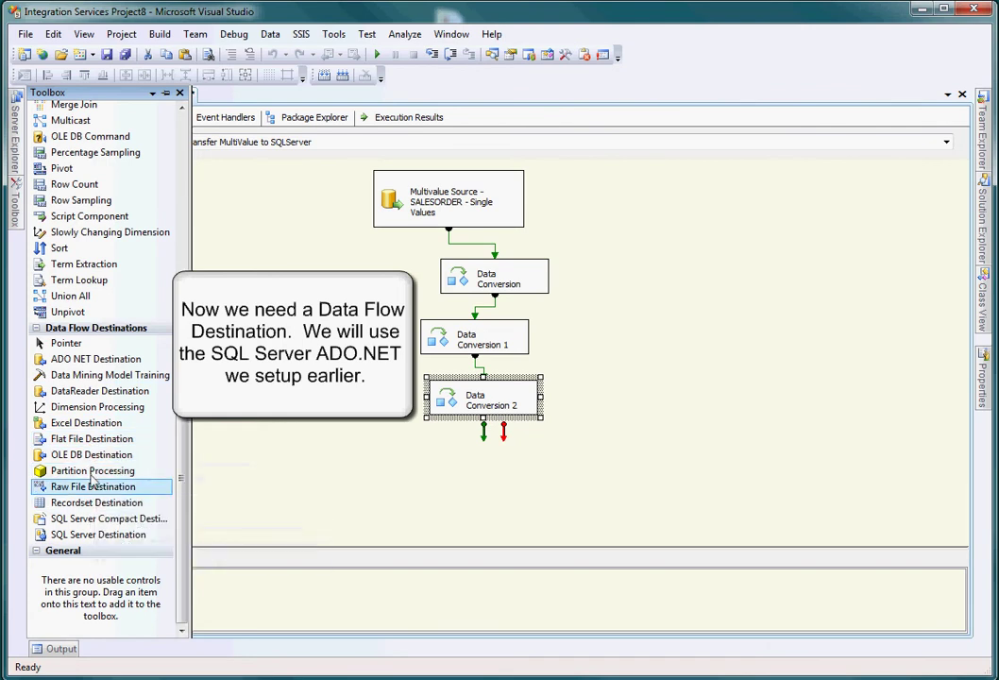
pyautogui.moveTo(95, 364); pyautogui.dragTo(470, 453)
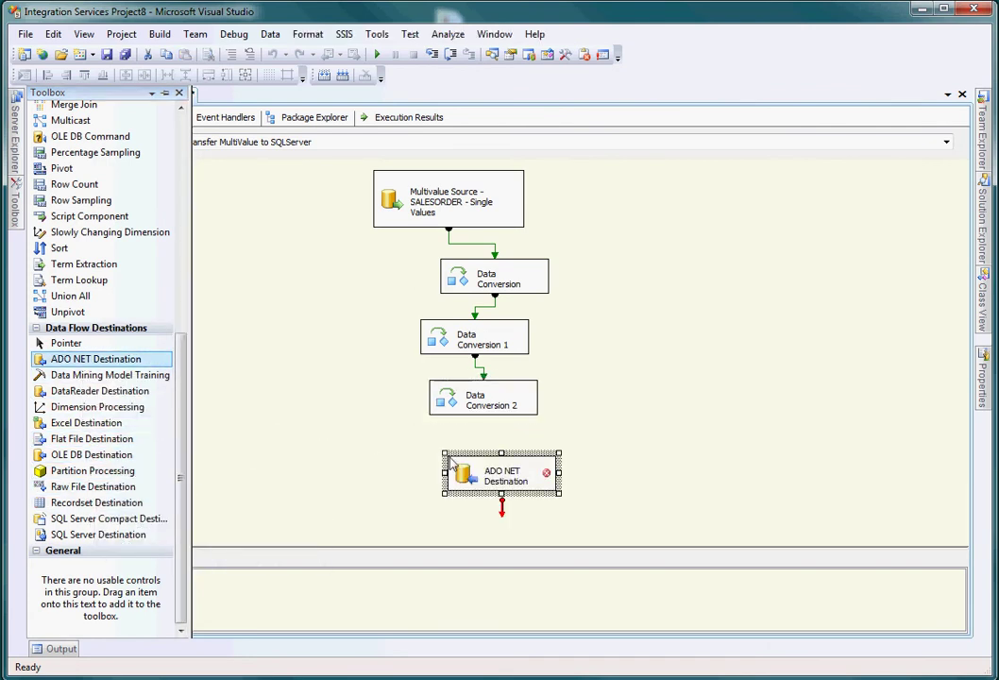
pyautogui.click(510, 472)
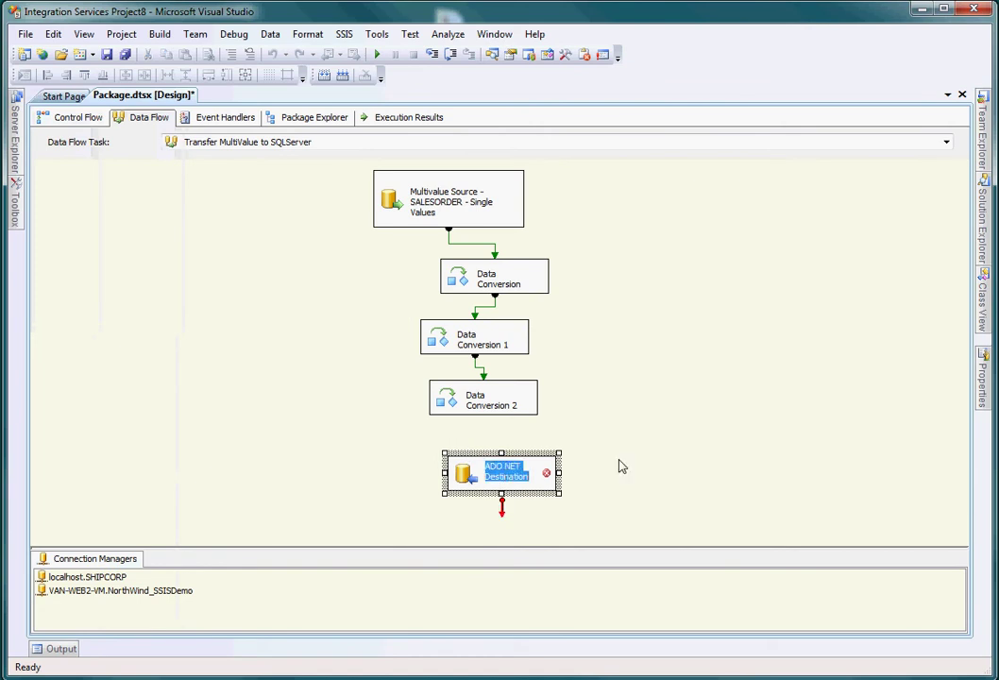
pyautogui.write('SQLServe')
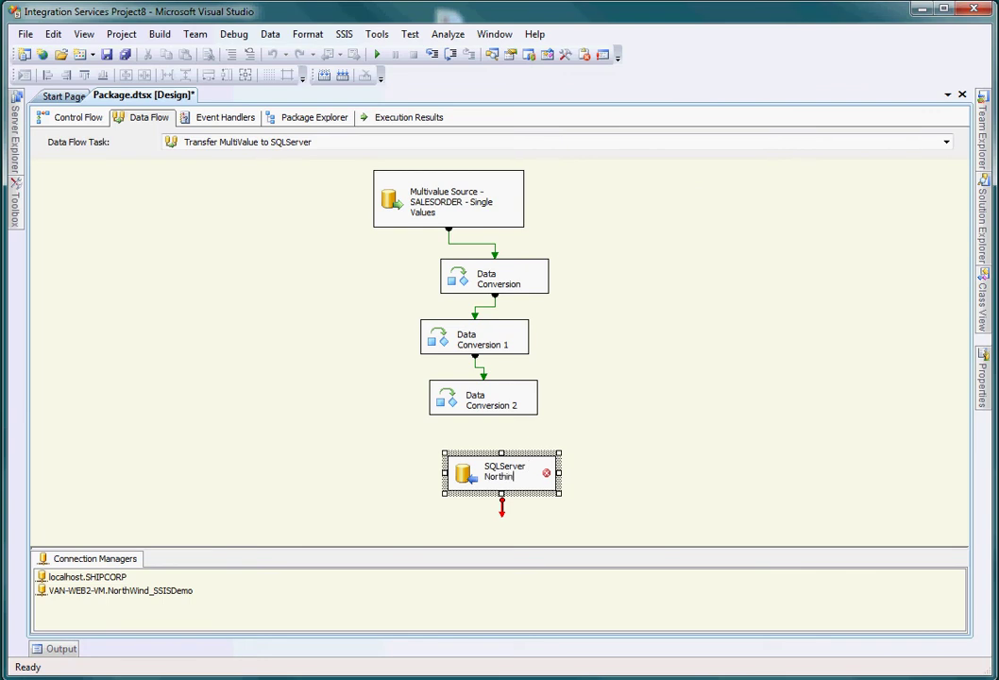
pyautogui.write('r Northwind')
pyautogui.press('Return')
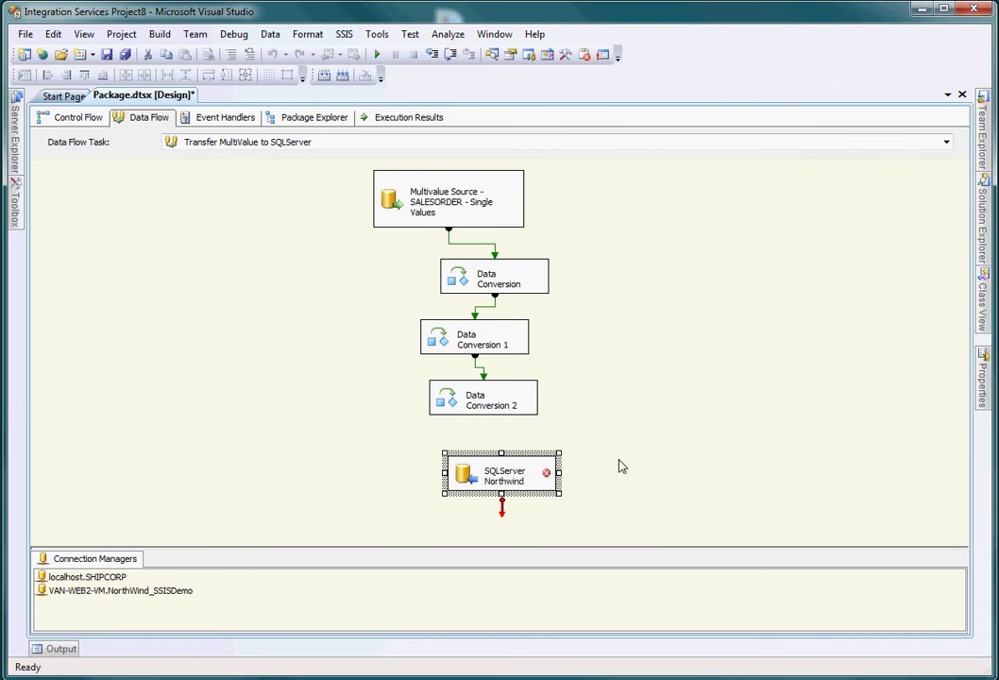
# Step: Connect Data Conversion 2 to SQLServer Northwind and set the destination to VAN-WEB2-VM.NorthWind_SSISDemo, table "dbo"."Orders"
pyautogui.click(484, 401)
pyautogui.moveTo(482, 424); pyautogui.dragTo(504, 478)
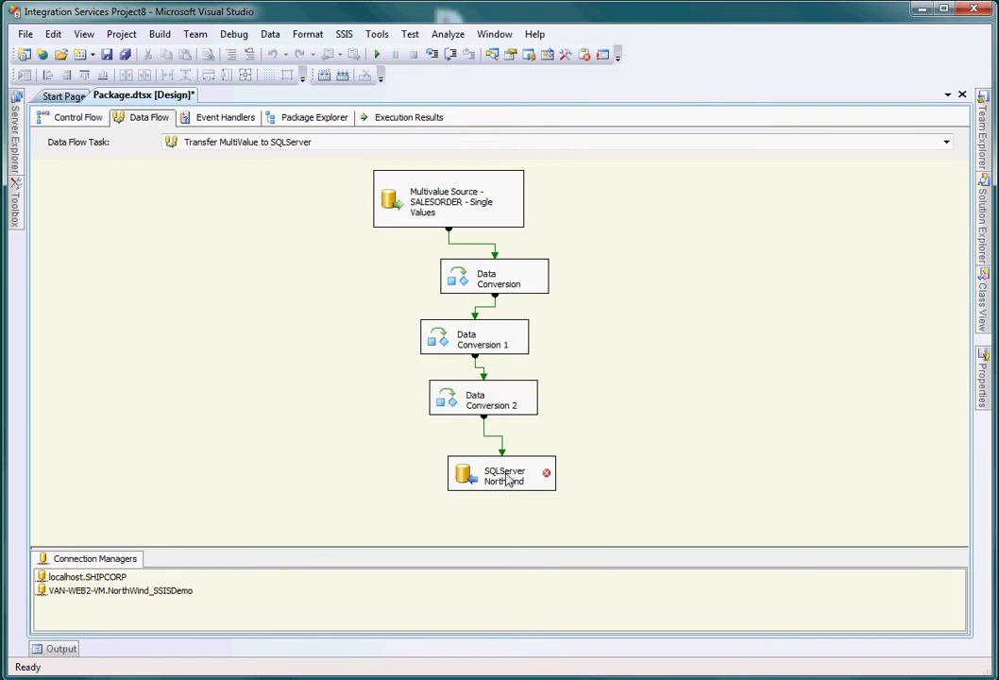
pyautogui.doubleClick(506, 478)
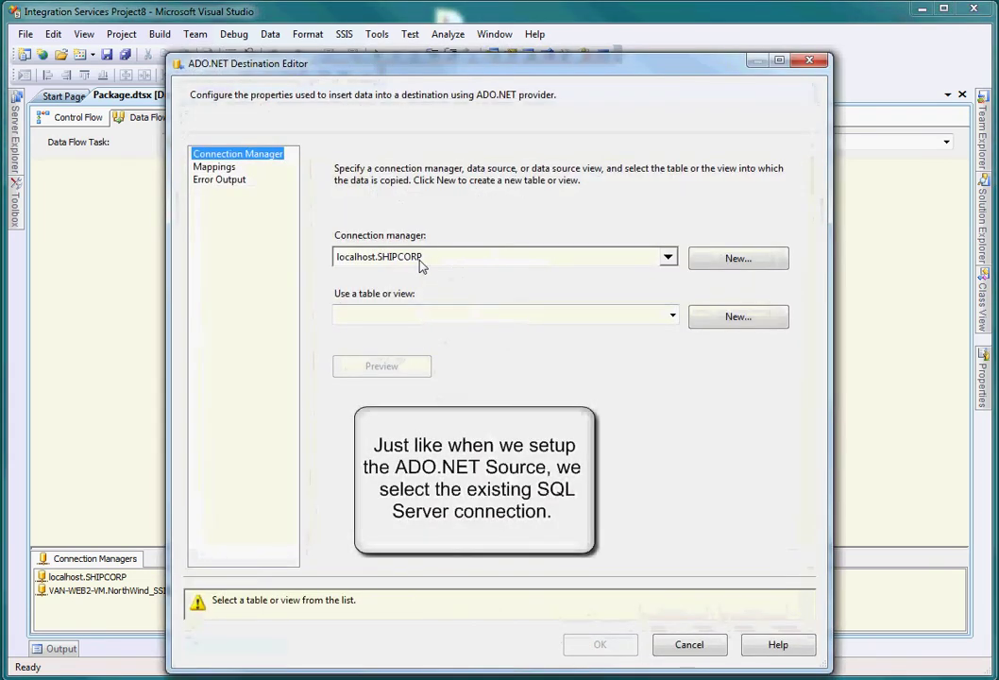
pyautogui.click(421, 259)
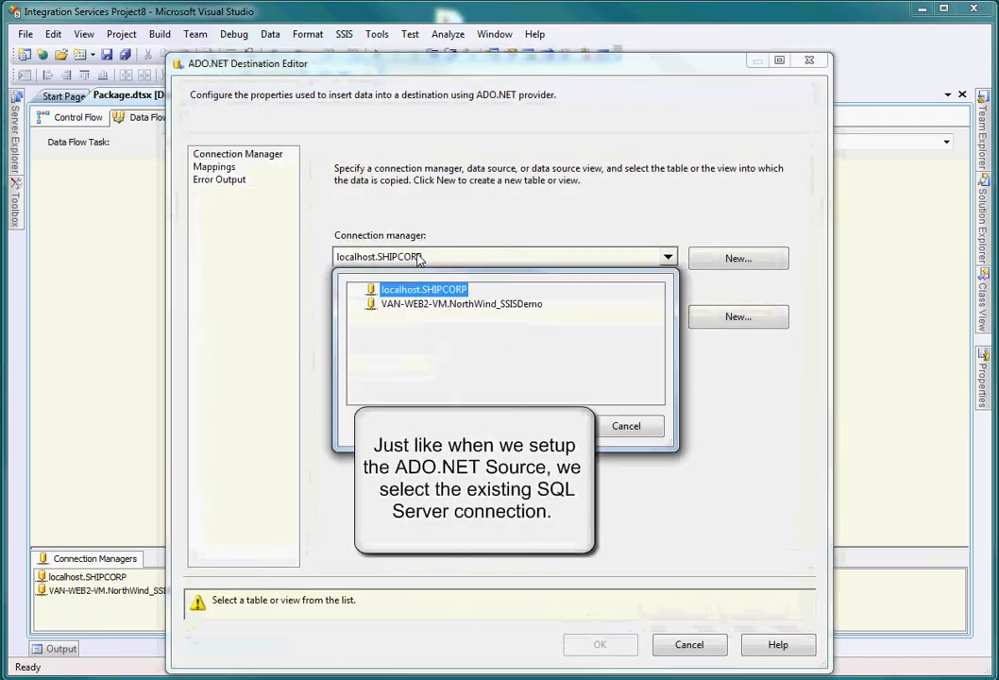
pyautogui.click(485, 305)
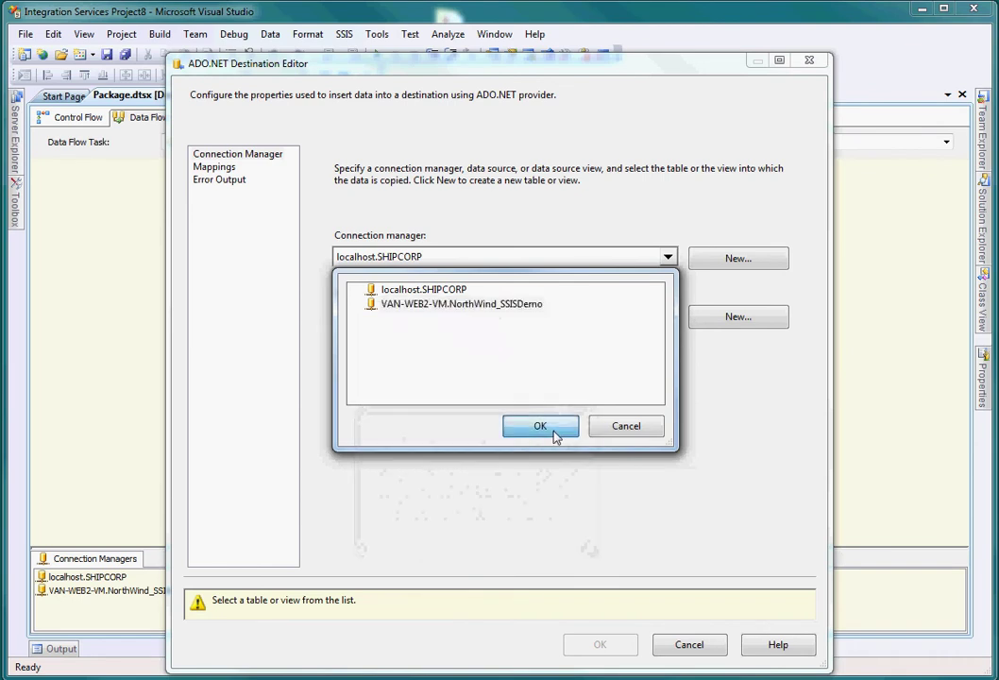
pyautogui.click(557, 437)
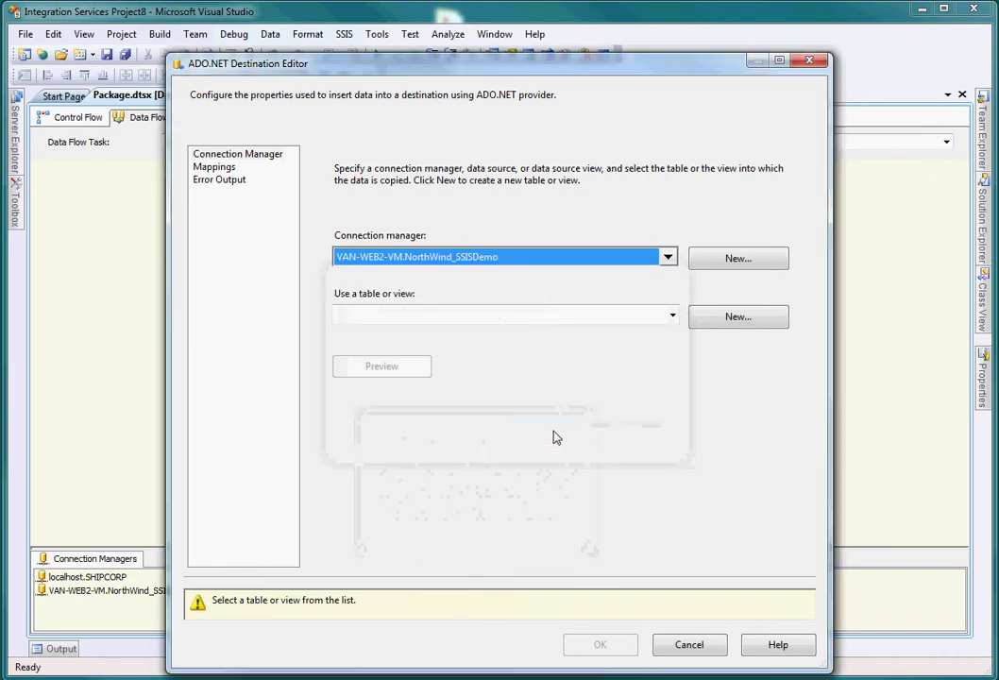
pyautogui.click(672, 316)
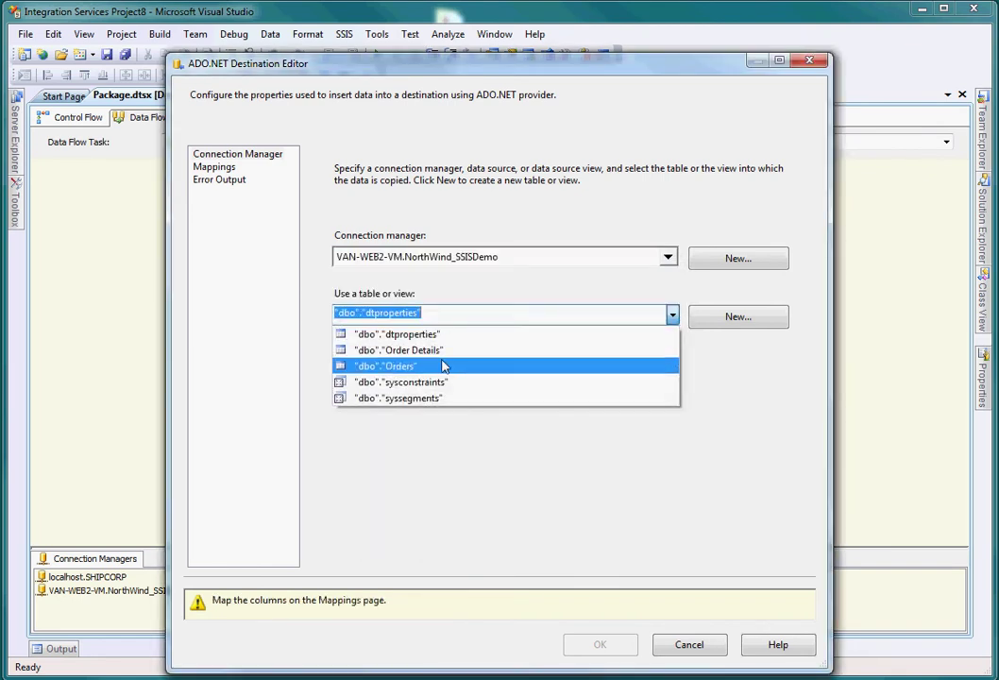
pyautogui.click(425, 369)
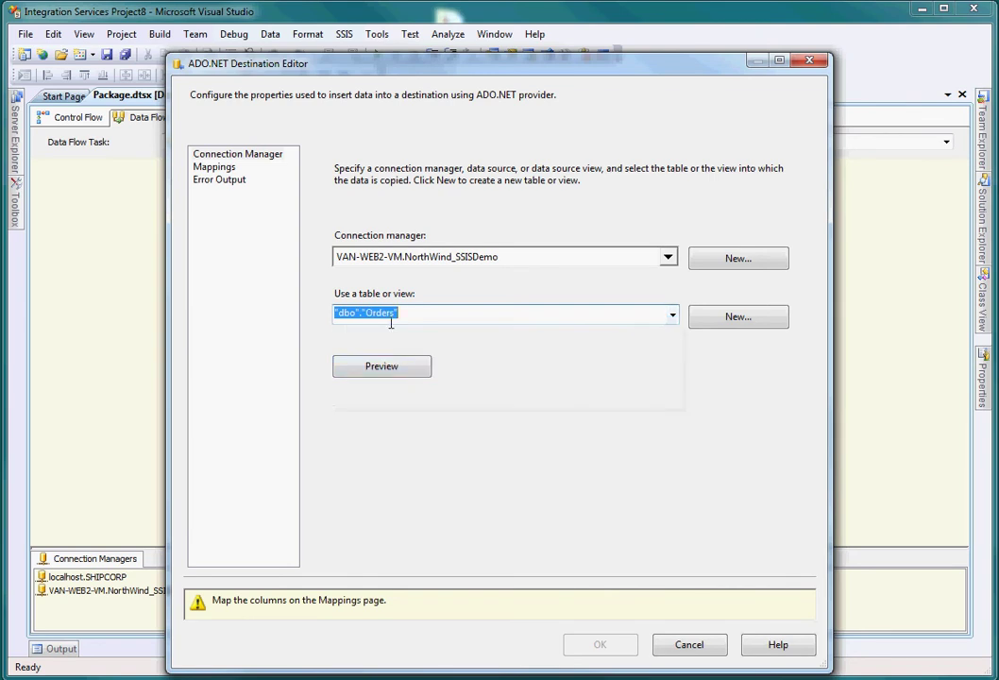
# Step: Map int4OrderNumber to OrderID, strCustomer to CustomerID and DateOrderPlaced to OrderDate, and accept the destination's settings
pyautogui.click(224, 169)
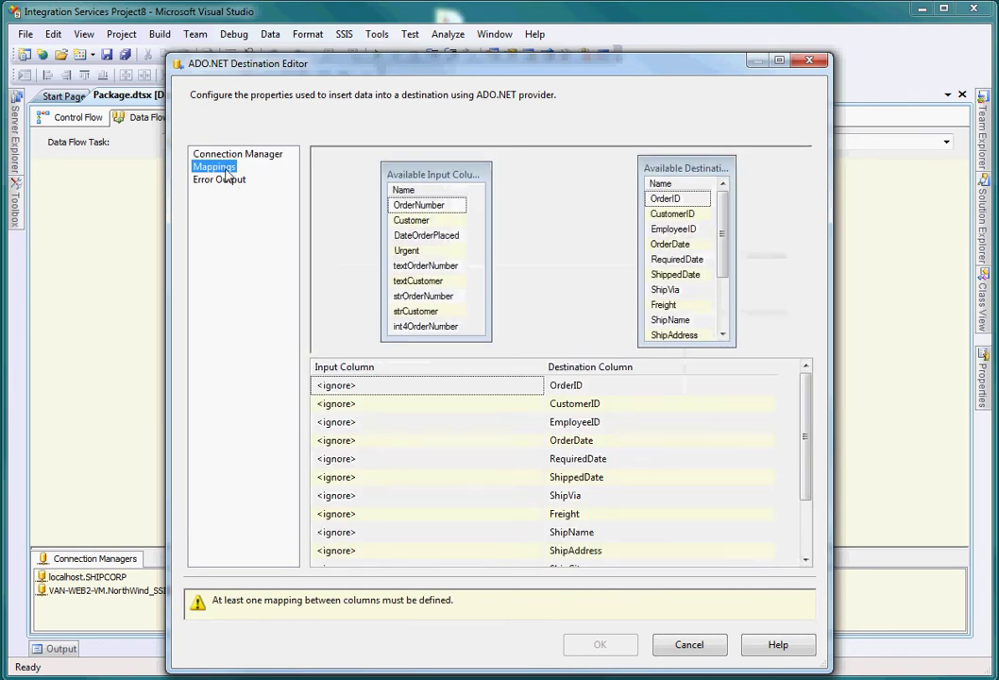
pyautogui.click(427, 327)
pyautogui.moveTo(430, 331); pyautogui.dragTo(666, 200)
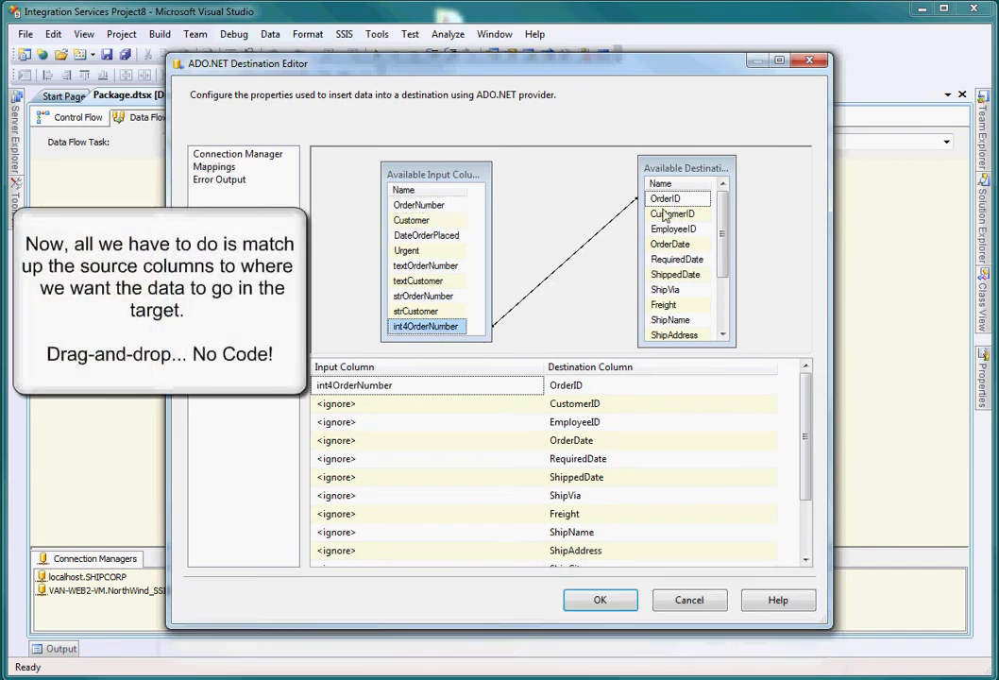
pyautogui.moveTo(415, 314); pyautogui.dragTo(666, 215)
pyautogui.moveTo(434, 243); pyautogui.dragTo(693, 245)
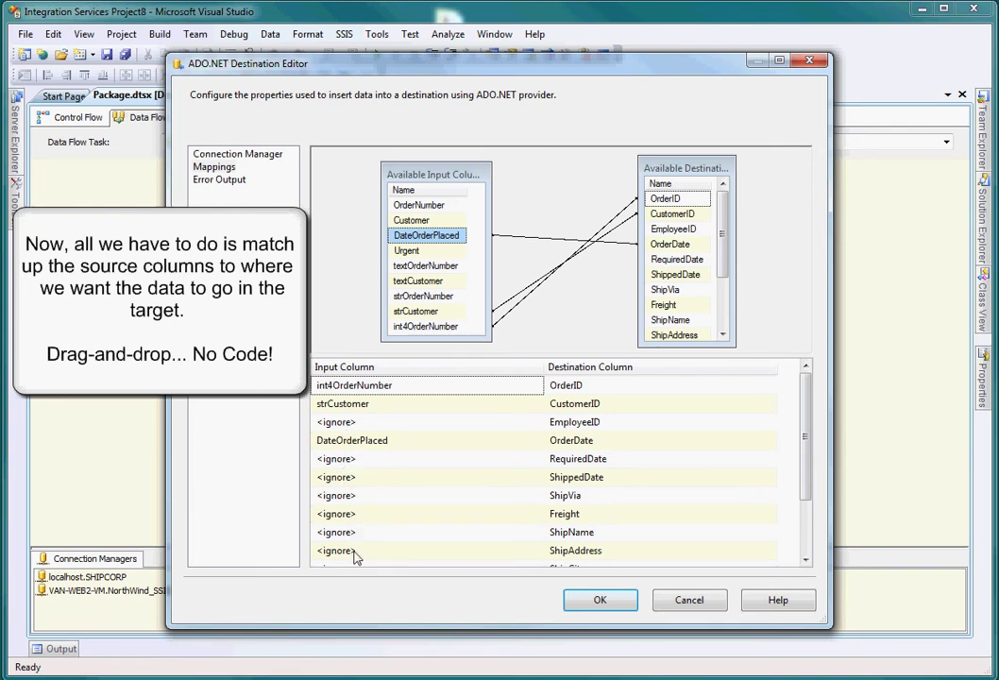
pyautogui.click(598, 601)
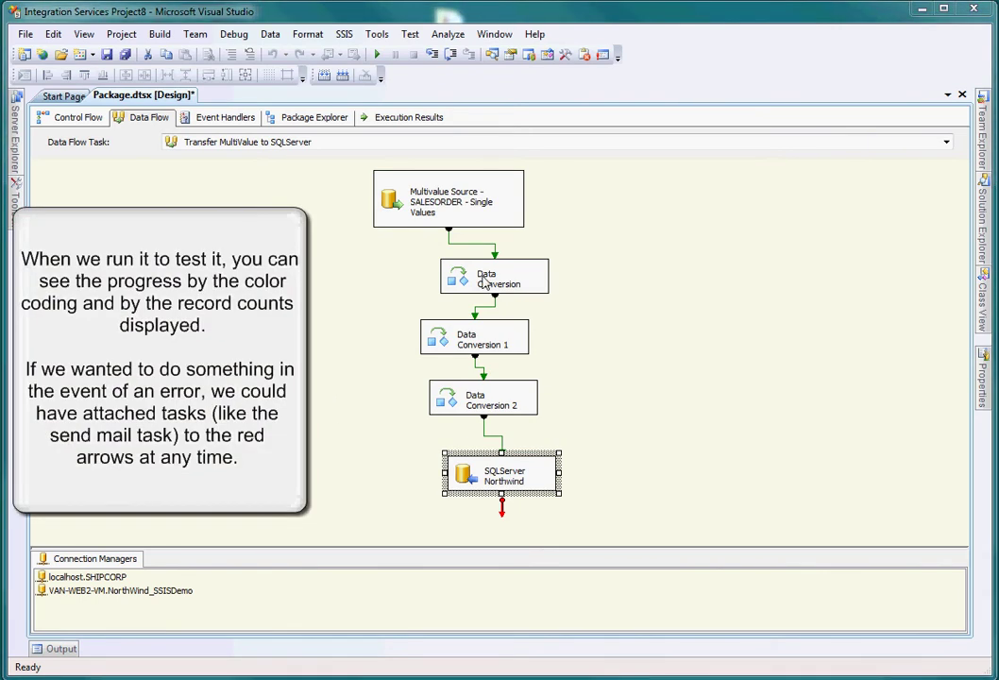
# Step: Run the package to test the data flow and stop debugging once execution completes
pyautogui.click(376, 56)
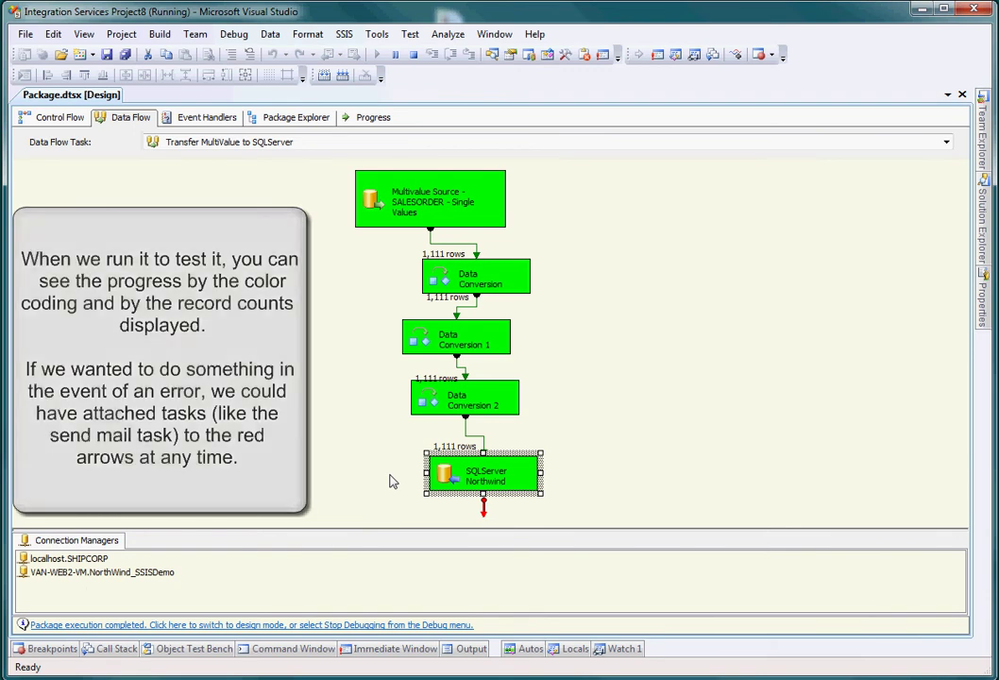
pyautogui.click(412, 54)
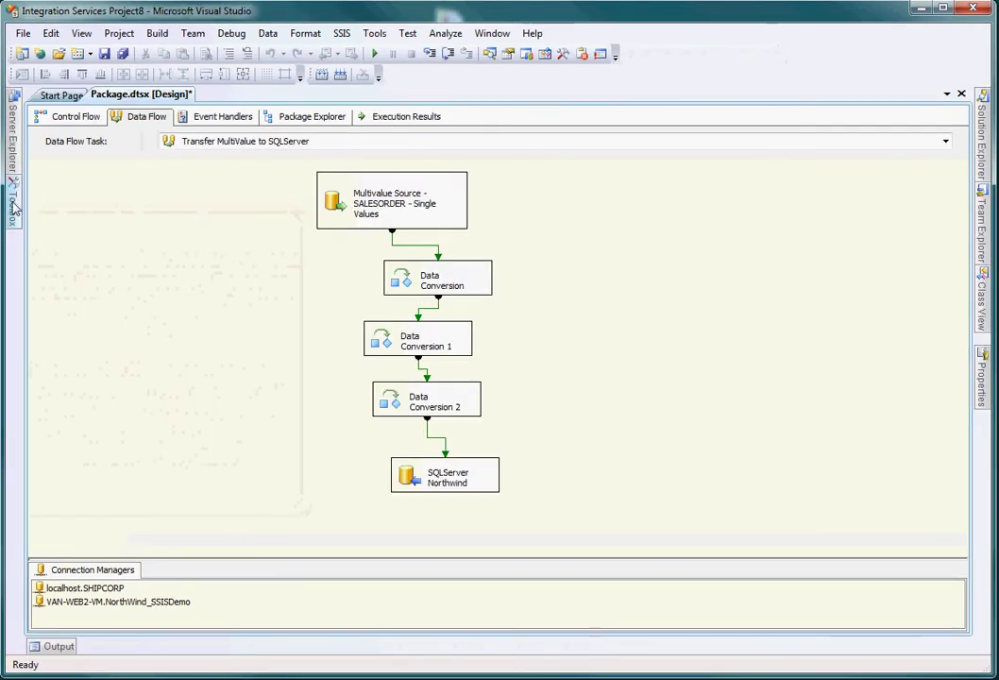
# Step: Add an ADO NET Source beside the SALESORDER - Single Values source and enlarge its box
pyautogui.moveTo(13, 206)
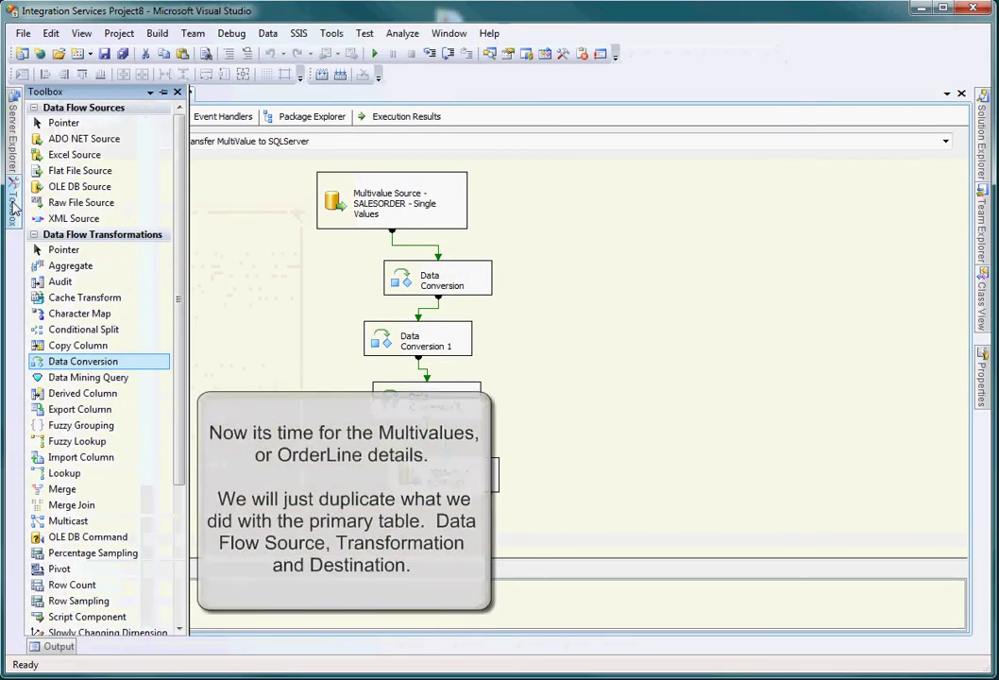
pyautogui.moveTo(64, 142); pyautogui.dragTo(581, 181)
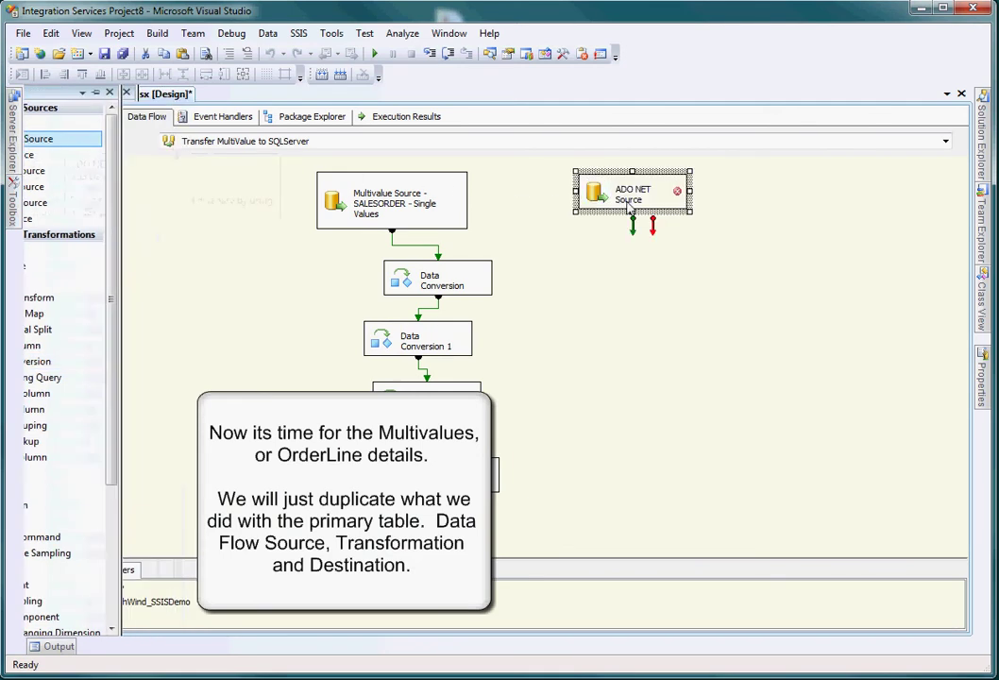
pyautogui.moveTo(695, 216); pyautogui.dragTo(758, 232)
# Step: Rename the new ADO NET Source as "MultiValue Source - SALESORDER - OrderLines Multivalues"
pyautogui.click(705, 204)
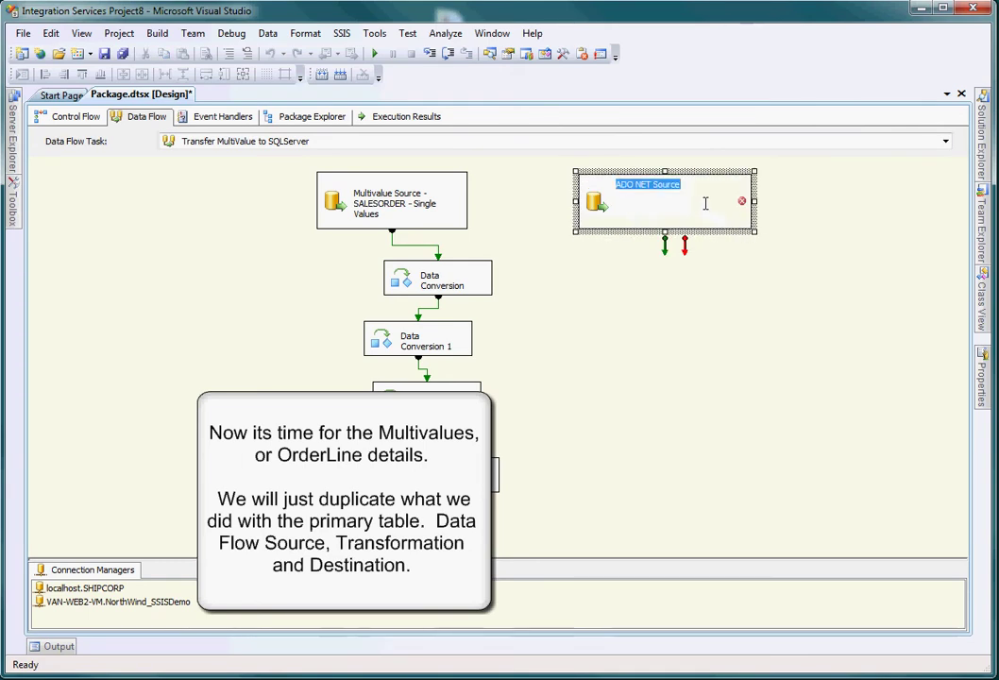
pyautogui.write('Mul')
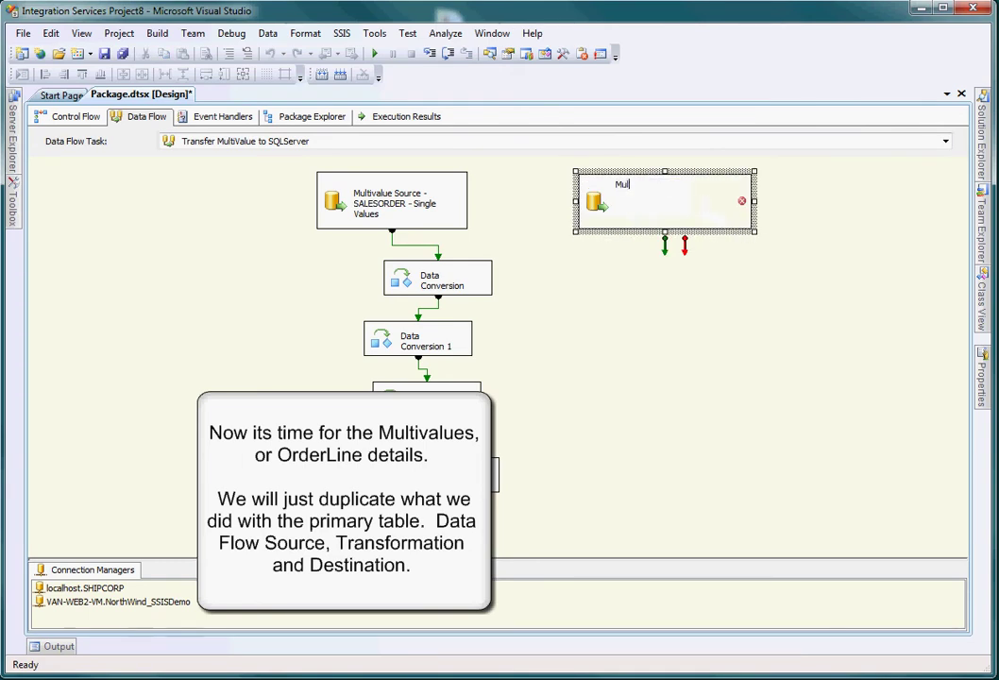
pyautogui.write('tiValue')
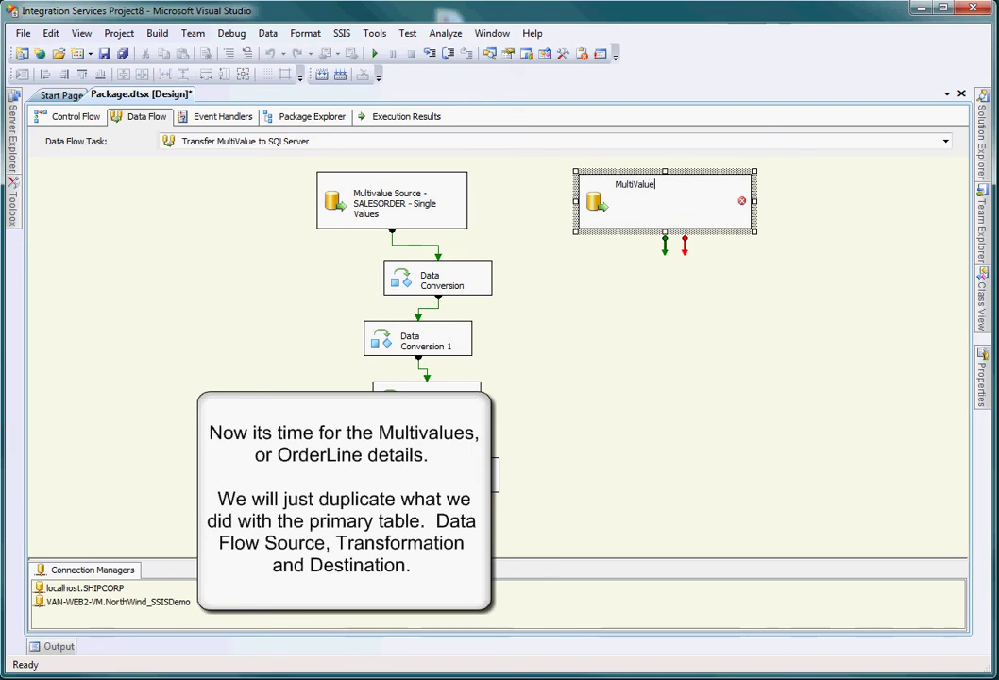
pyautogui.write(' Source - S')
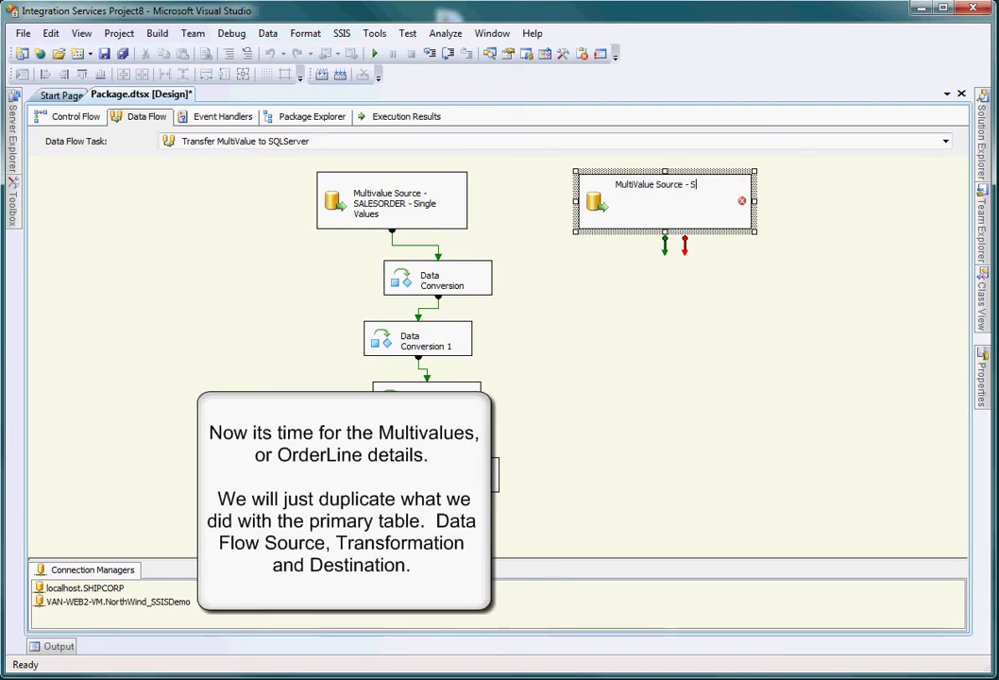
pyautogui.write('ALESORDER')
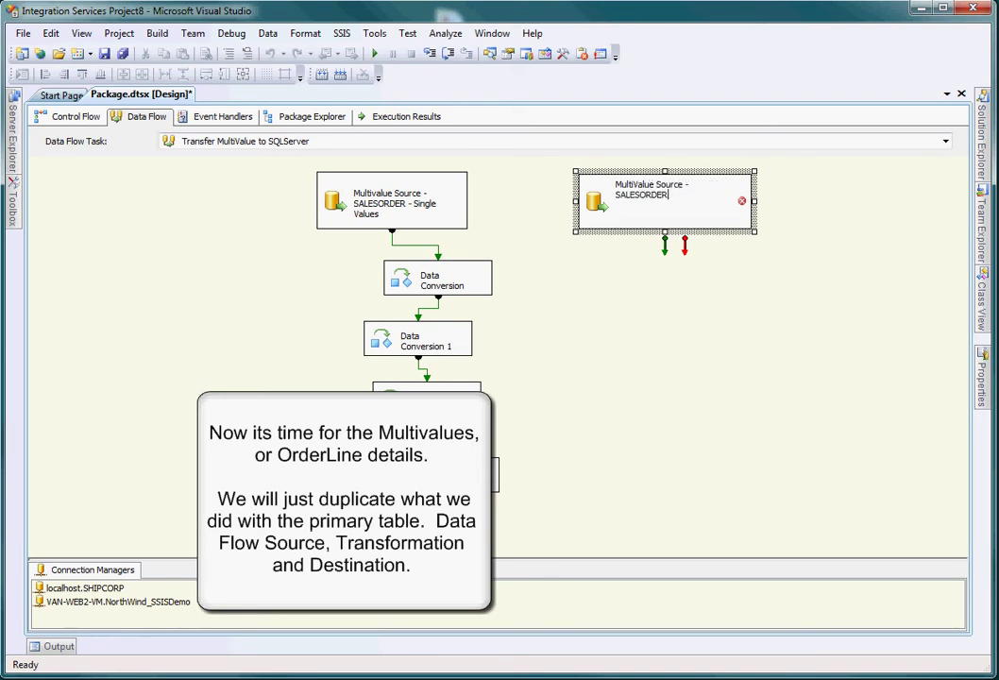
pyautogui.write(' - OrderLines Multivalues')
pyautogui.press('Return')
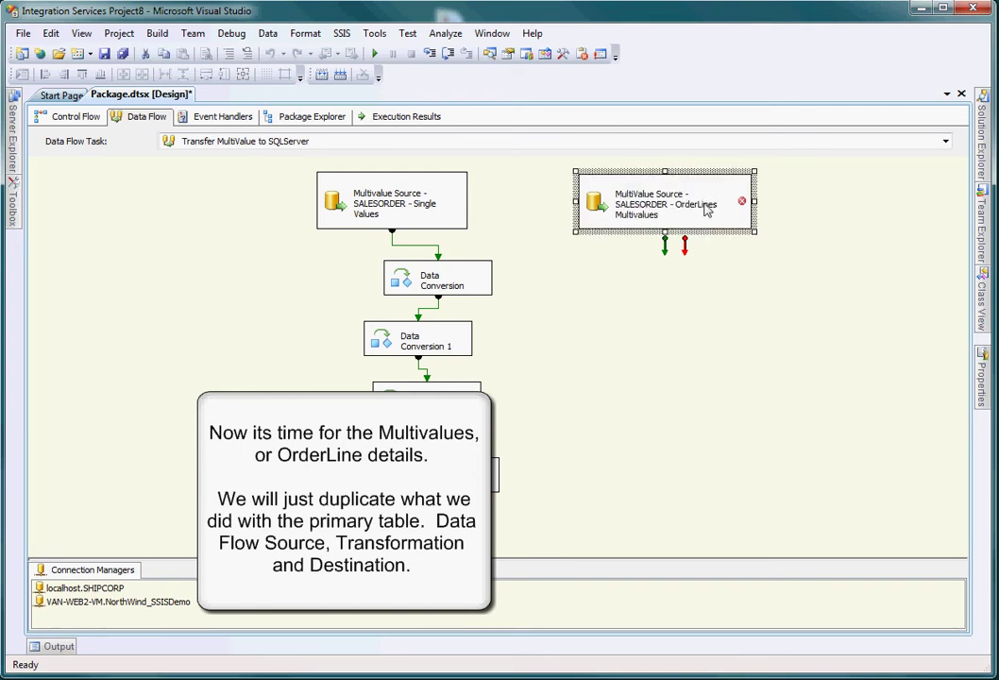
# Step: Configure the OrderLines source to use the localhost.SHIPCORP connection manager with the SQL command data access mode
pyautogui.doubleClick(627, 219)
pyautogui.click(513, 243)
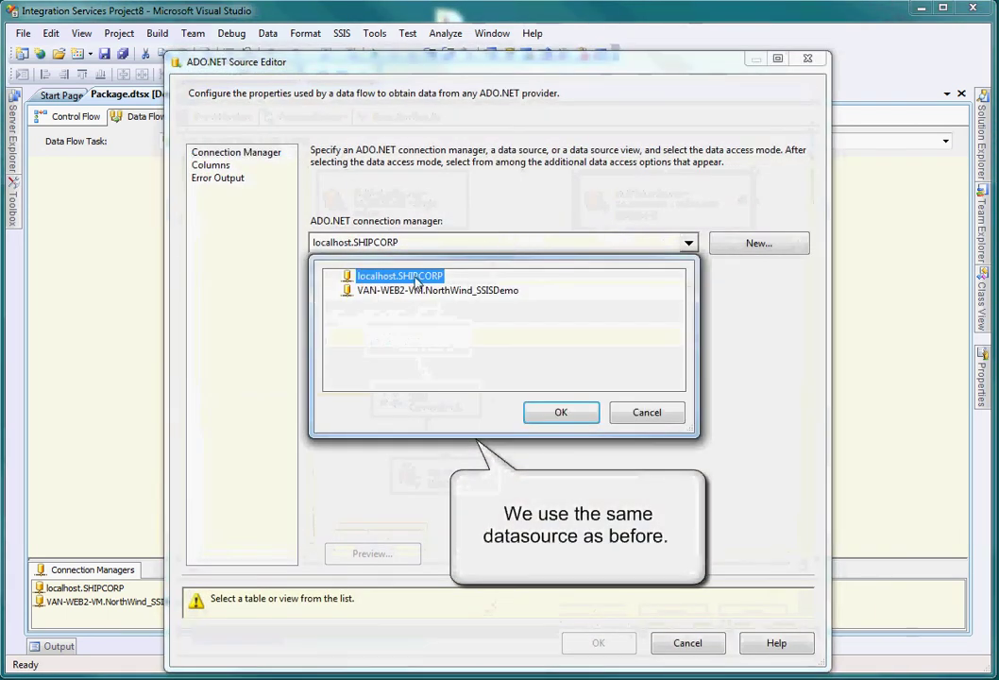
pyautogui.click(555, 412)
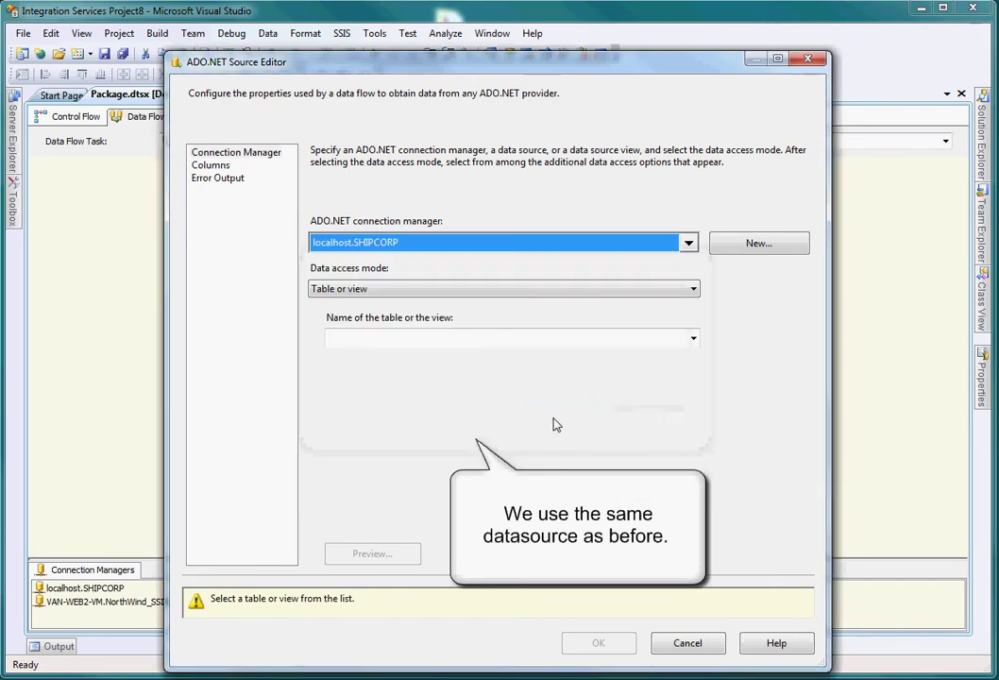
pyautogui.click(414, 289)
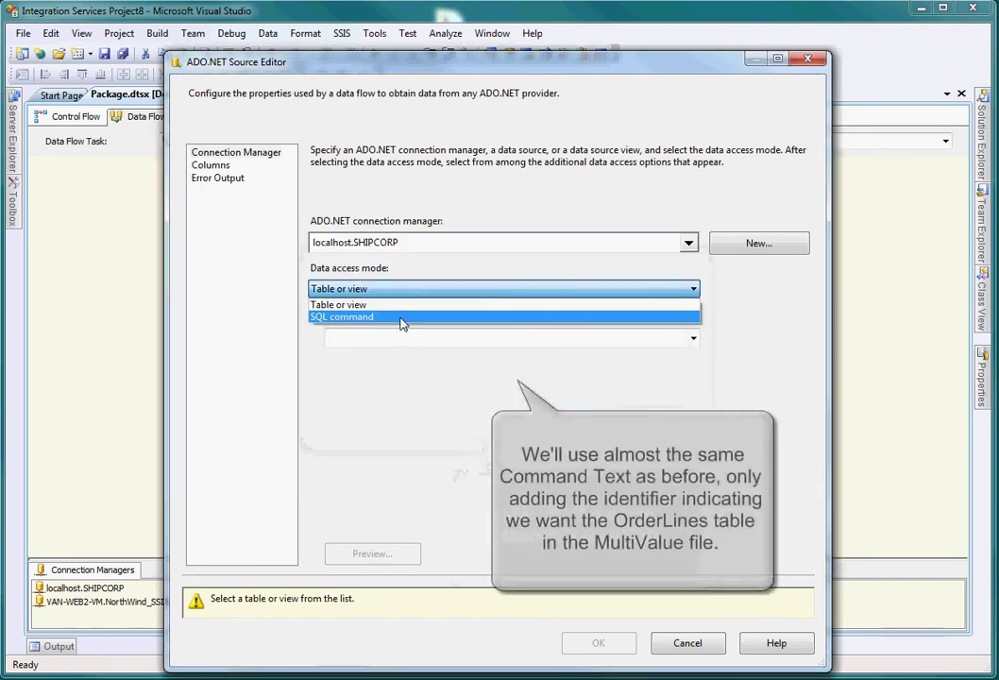
pyautogui.click(403, 321)
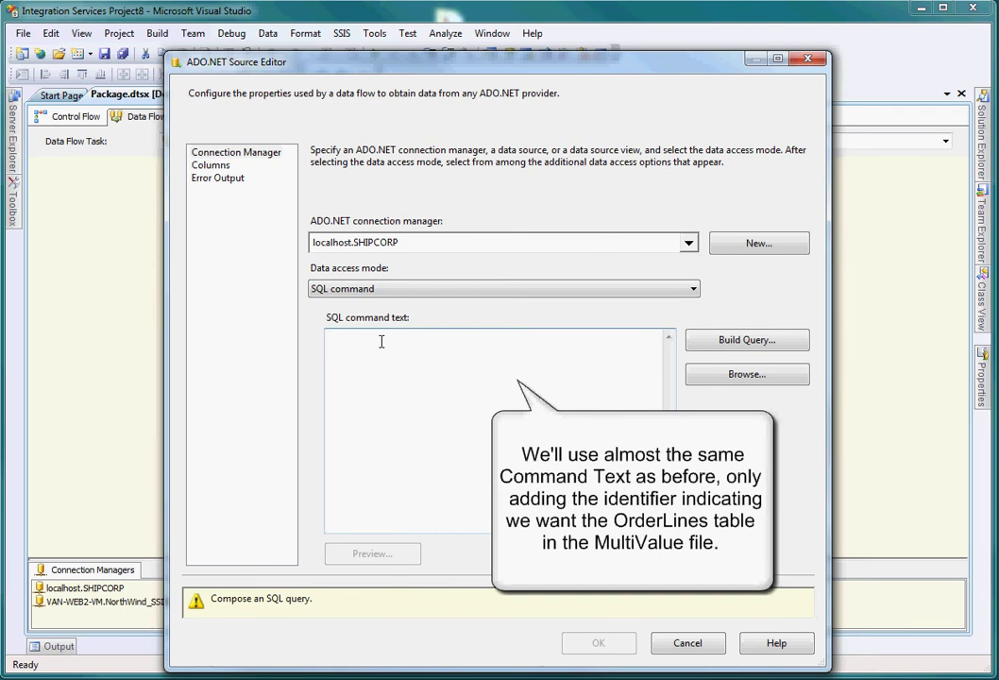
# Step: Enter the SQL command text EXEC ITEMPROC SALESORDER "SSELECT SALESORDER = ""9]""" FUSIONWARE.GETGROUP OrderLines
pyautogui.write('EXEC ITEMPROC SALESORDER "SSELECT SALESORDER = ""9]""" FUSIONWARE.GETGROUP OrderLines')
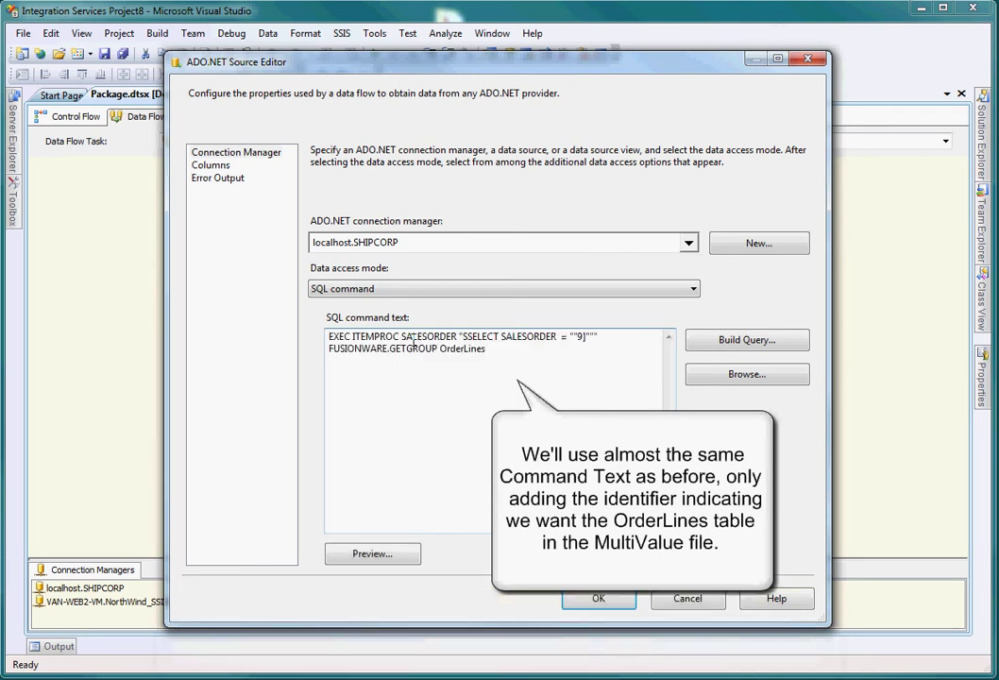
pyautogui.doubleClick(419, 339)
pyautogui.click(473, 337)
pyautogui.moveTo(478, 338); pyautogui.dragTo(584, 347)
pyautogui.click(583, 346)
pyautogui.doubleClick(460, 348)
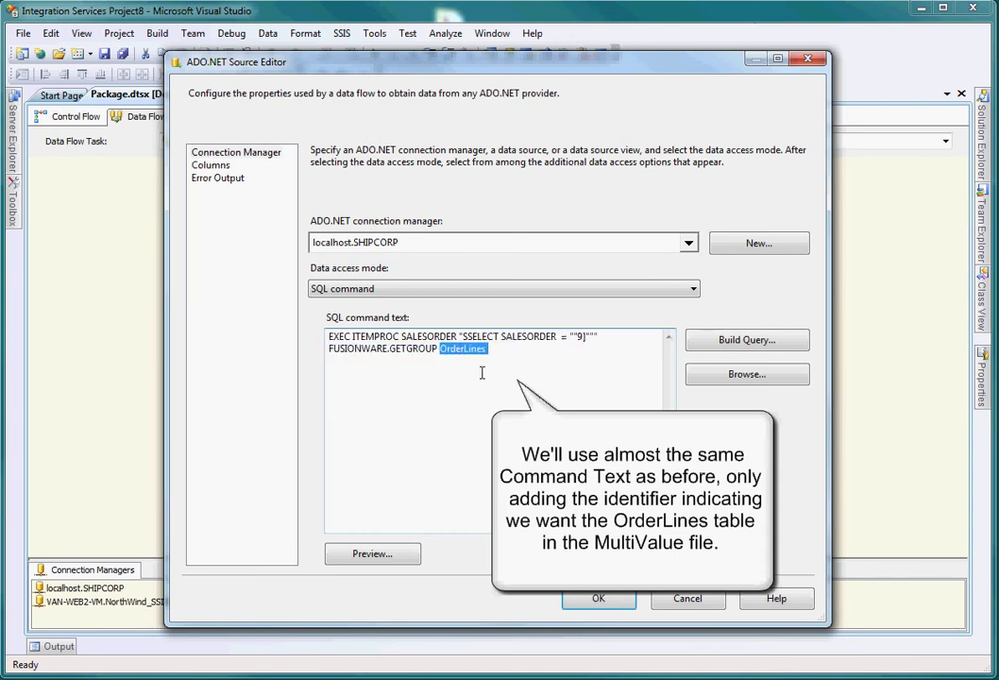
pyautogui.click(500, 355)
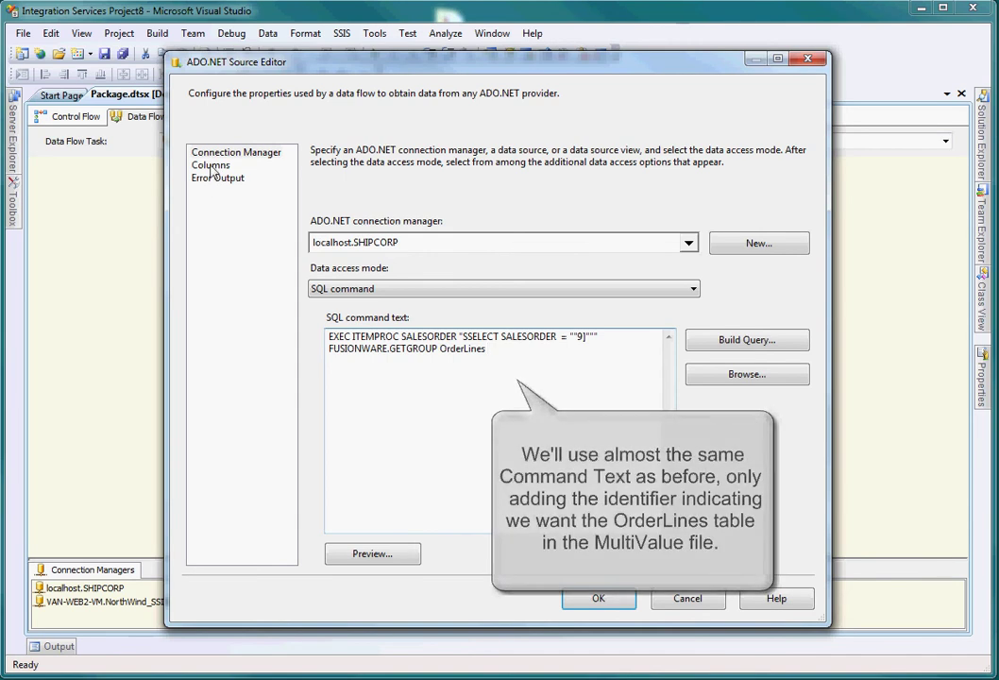
# Step: Review the OrderLines source's external and output columns and accept the source's settings
pyautogui.click(210, 166)
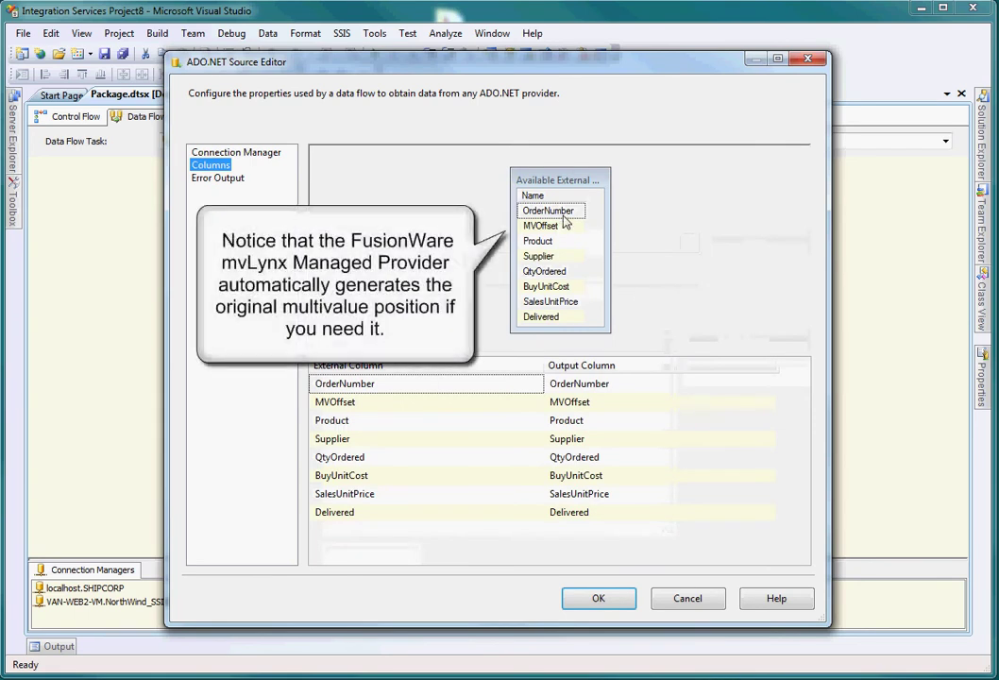
pyautogui.moveTo(549, 234)
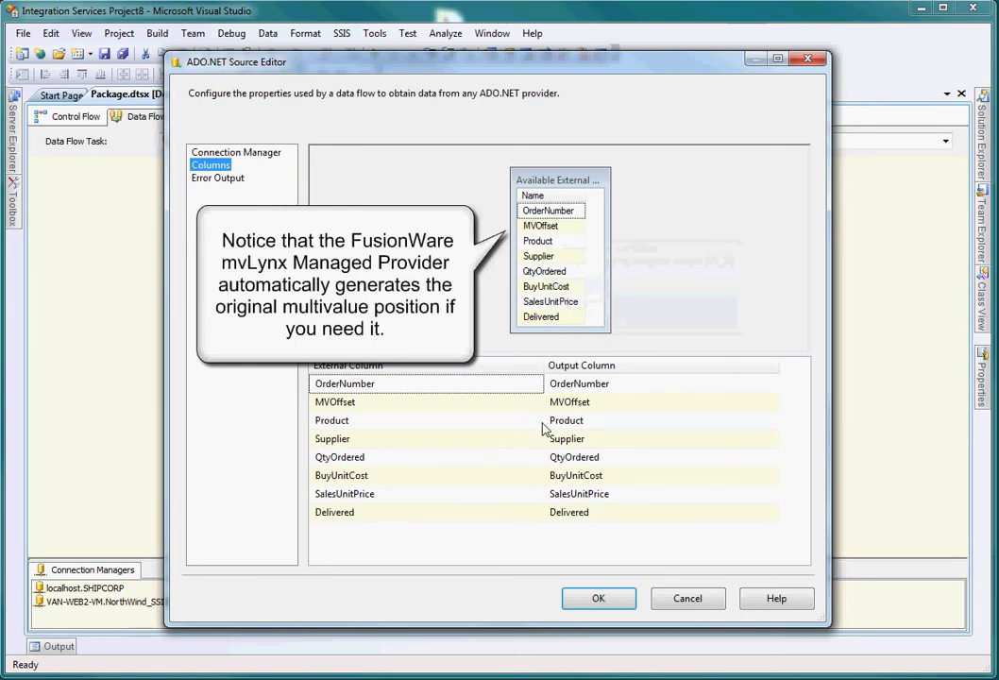
pyautogui.click(597, 598)
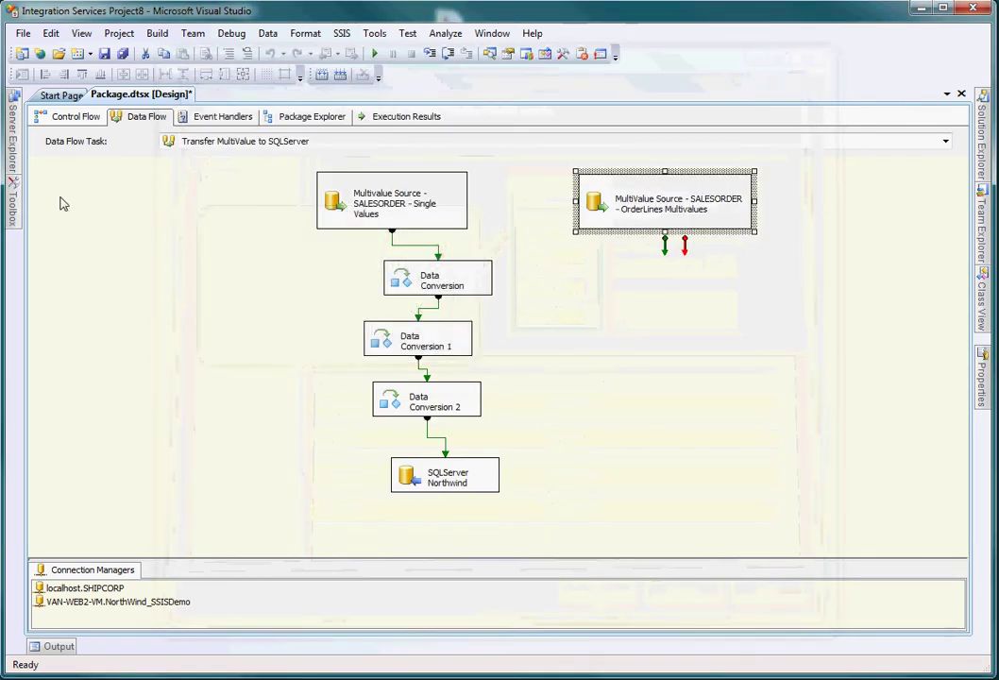
# Step: Add a Data Conversion transformation below the OrderLines Multivalues source and connect the source's output to it
pyautogui.moveTo(11, 203)
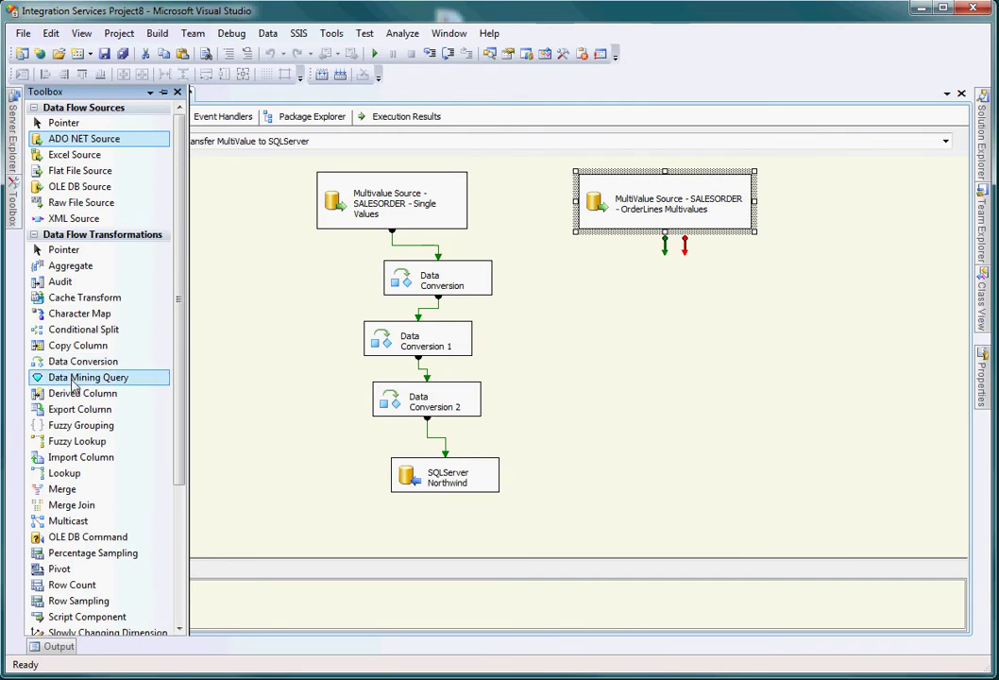
pyautogui.moveTo(72, 369); pyautogui.dragTo(663, 264)
pyautogui.click(660, 217)
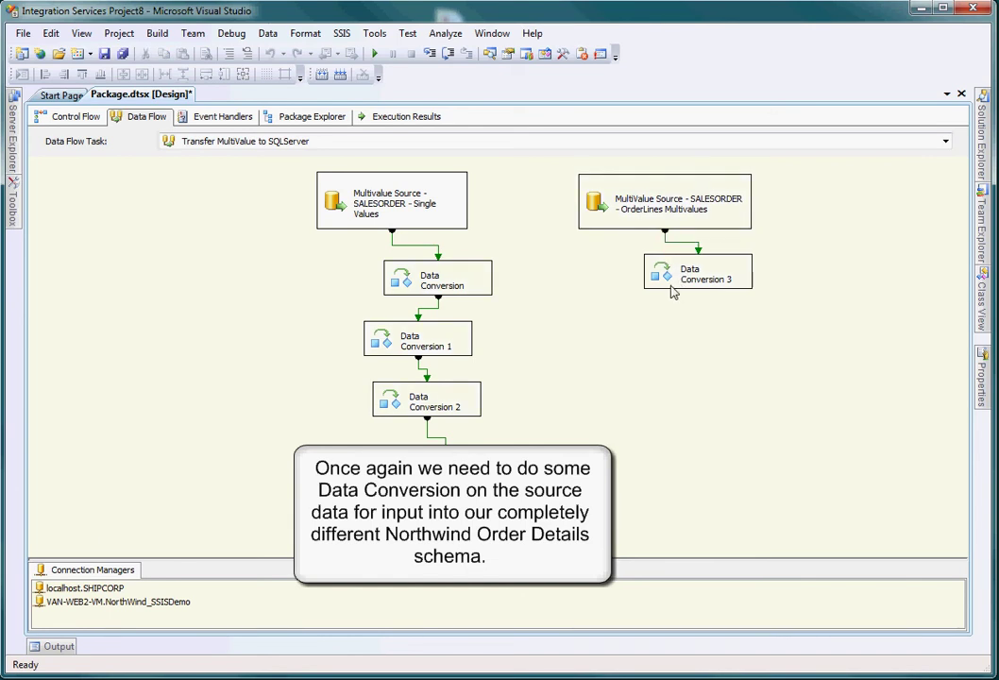
# Step: Select OrderNumber, Product and QtyOrdered as the input columns to convert in Data Conversion 3
pyautogui.doubleClick(680, 272)
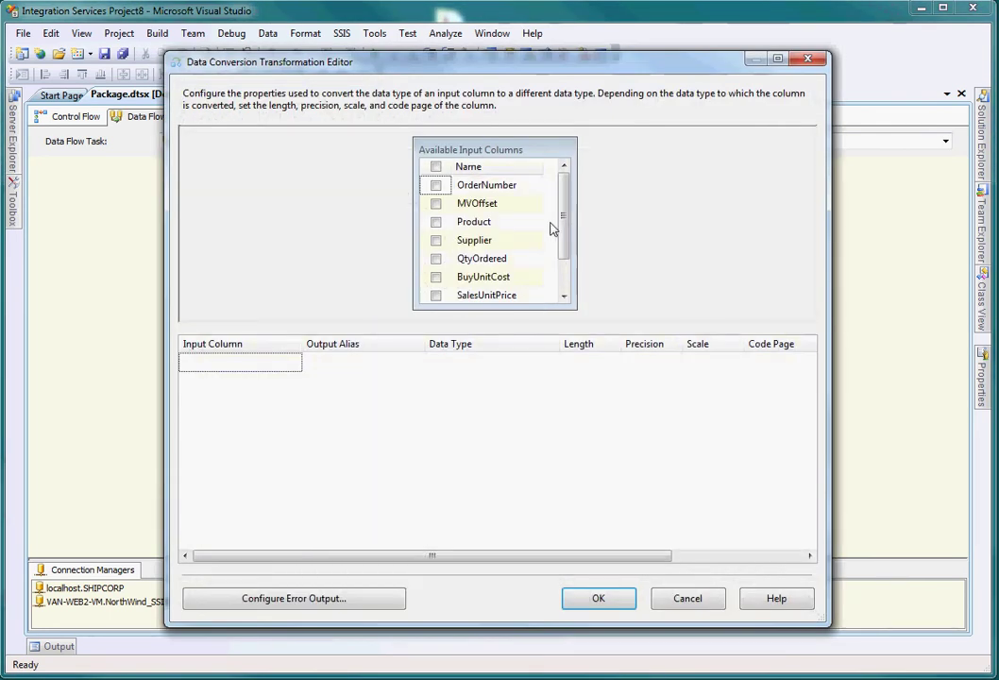
pyautogui.click(435, 187)
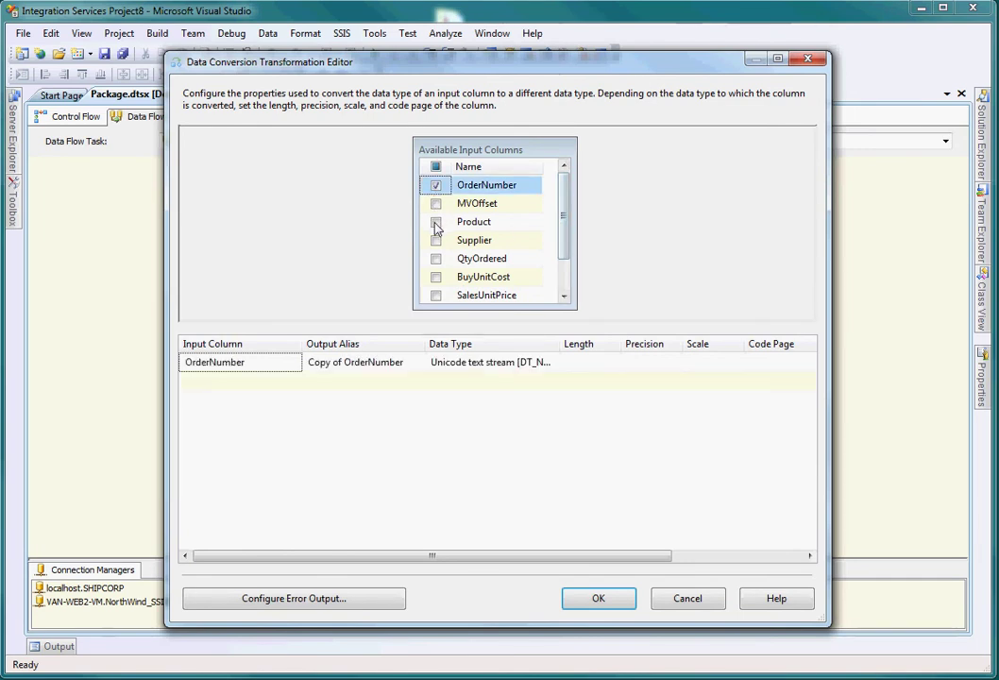
pyautogui.click(435, 222)
pyautogui.click(435, 258)
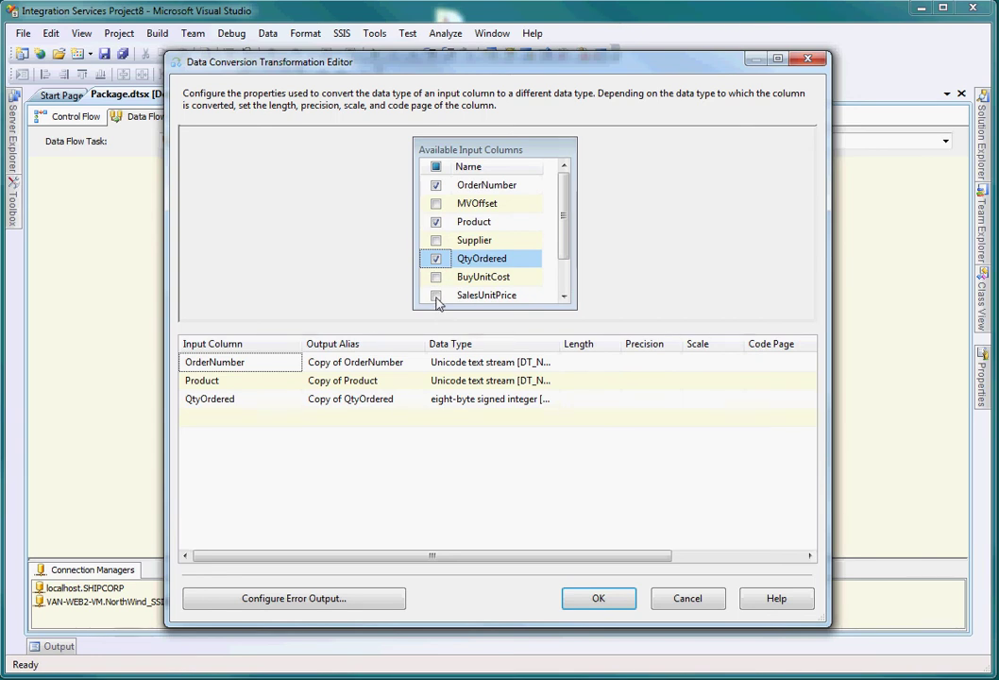
# Step: Set the output aliases to textOrderNumber, textProduct and int2QtyOrdered for the three converted columns
pyautogui.click(345, 363)
pyautogui.moveTo(345, 363); pyautogui.dragTo(267, 372)
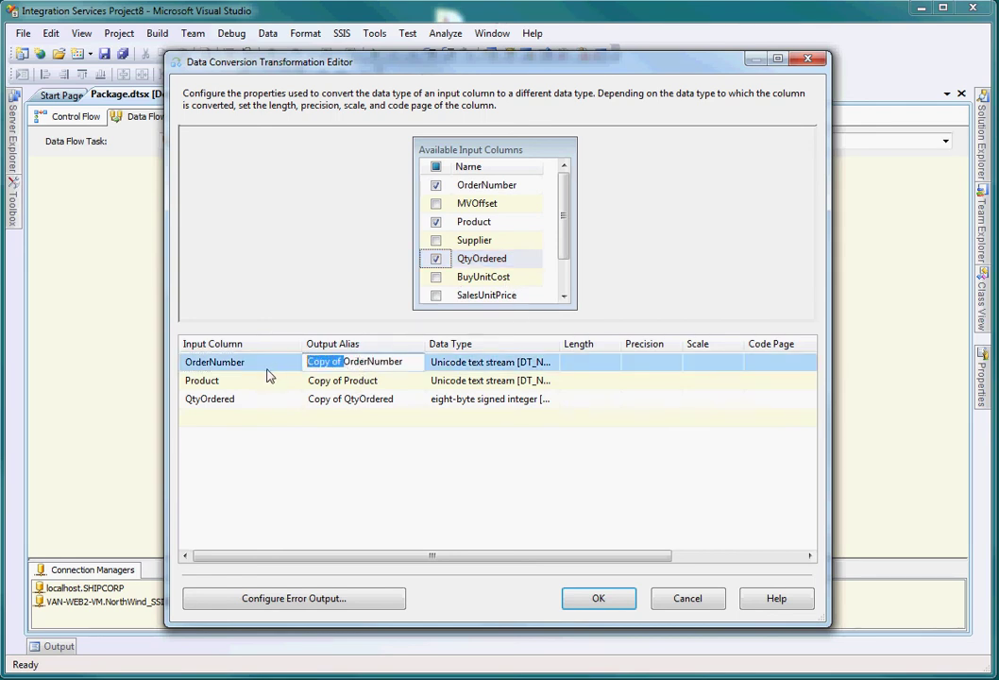
pyautogui.write('text')
pyautogui.click(338, 380)
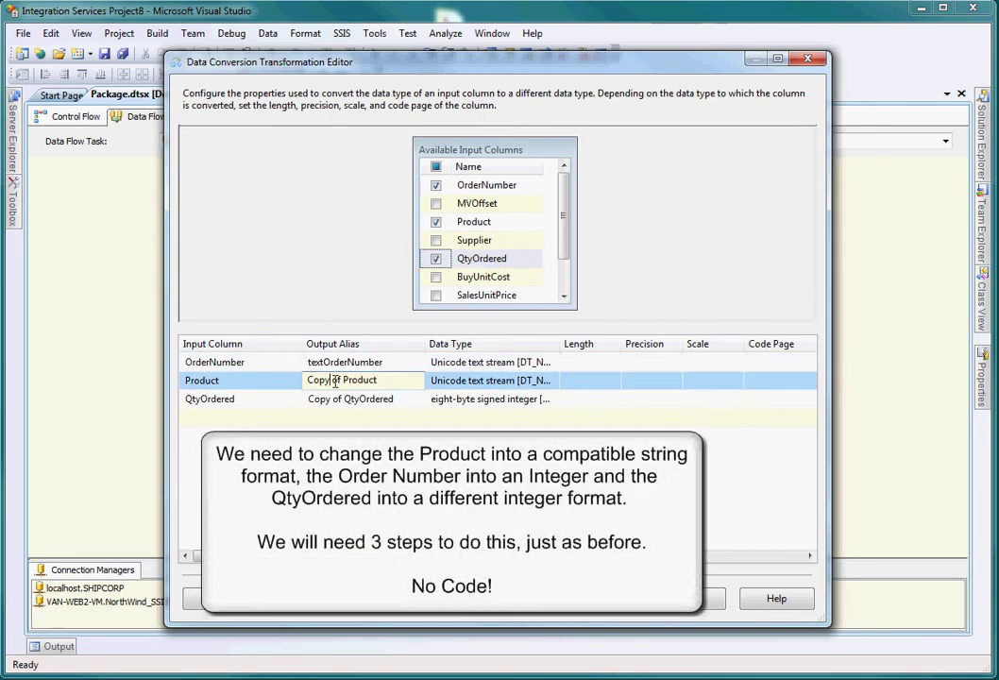
pyautogui.moveTo(339, 380); pyautogui.dragTo(291, 380)
pyautogui.write('text')
pyautogui.click(346, 400)
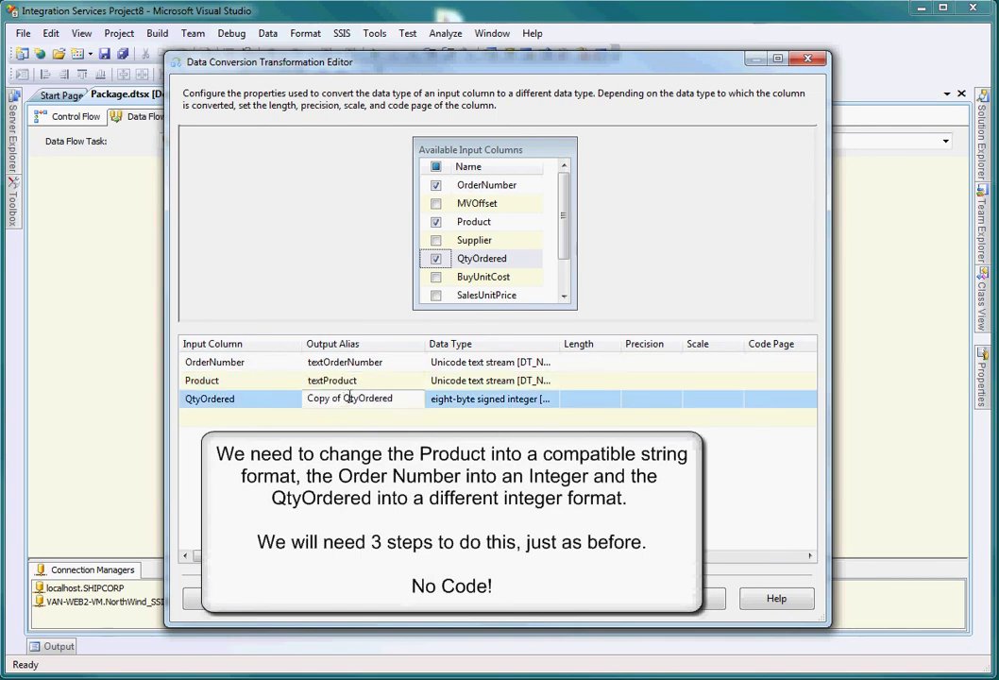
pyautogui.moveTo(344, 397); pyautogui.dragTo(255, 405)
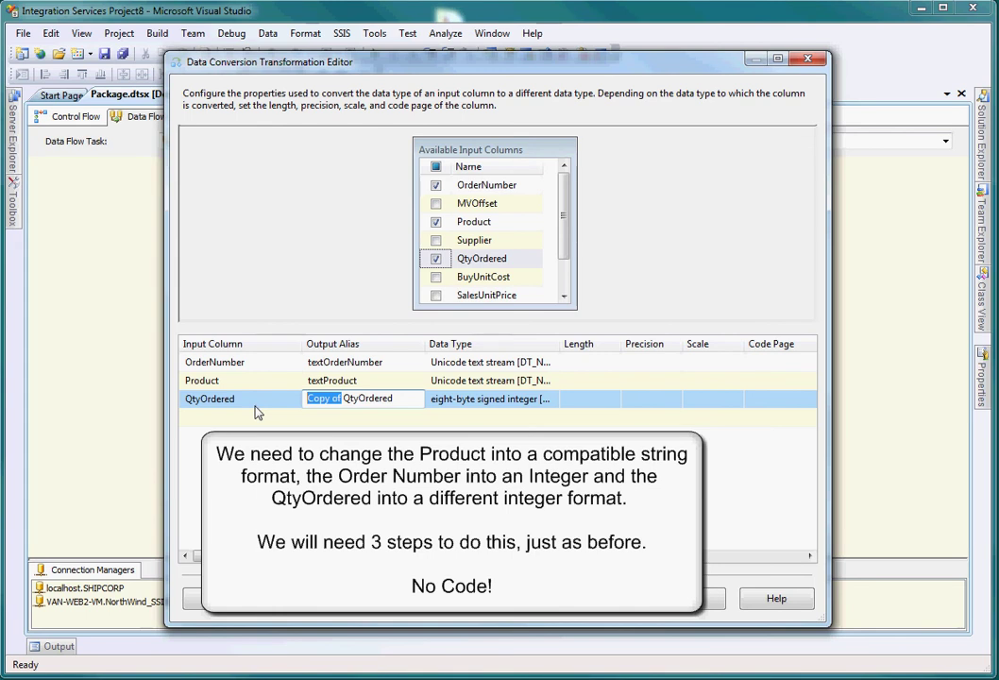
pyautogui.write('int2')
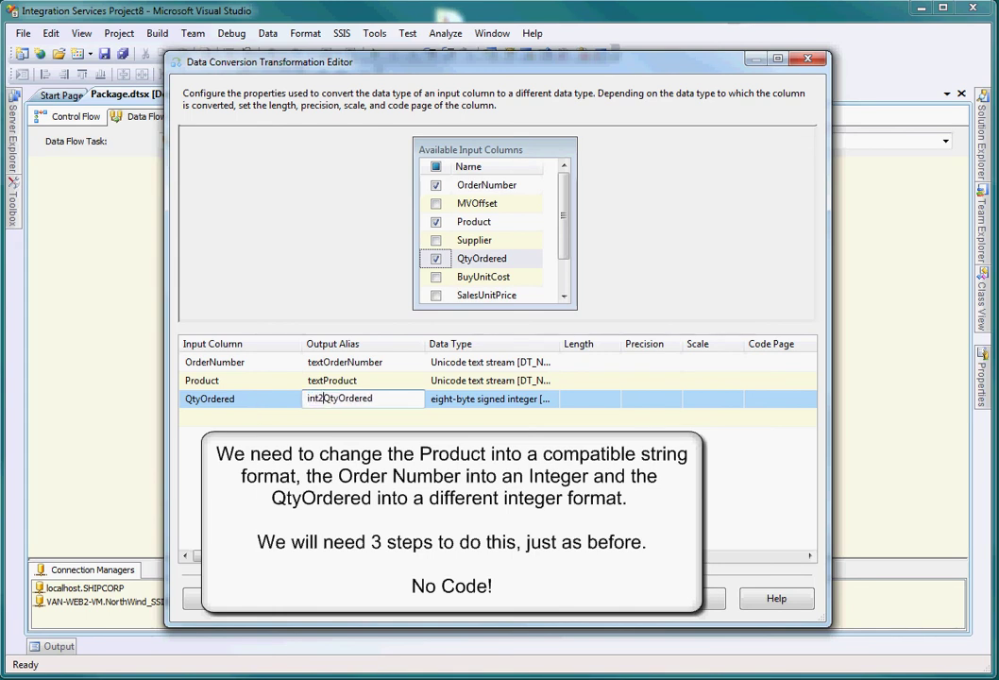
# Step: Set the data type of int2QtyOrdered to two-byte signed integer [DT_I2] and widen the Data Type column
pyautogui.click(506, 403)
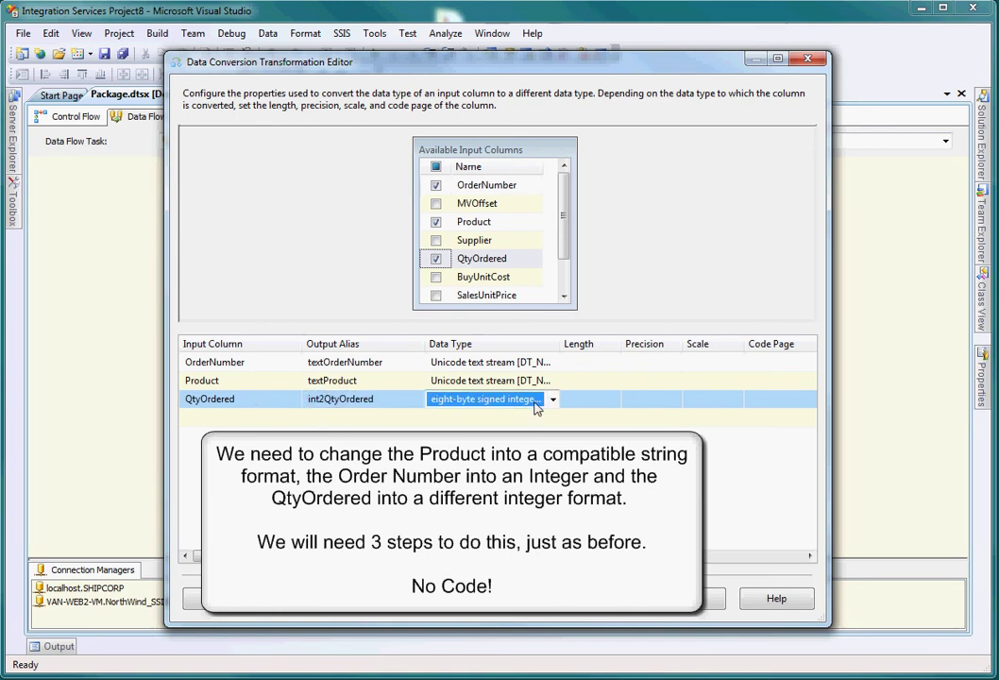
pyautogui.click(553, 400)
pyautogui.scroll(-2, 486, 420)
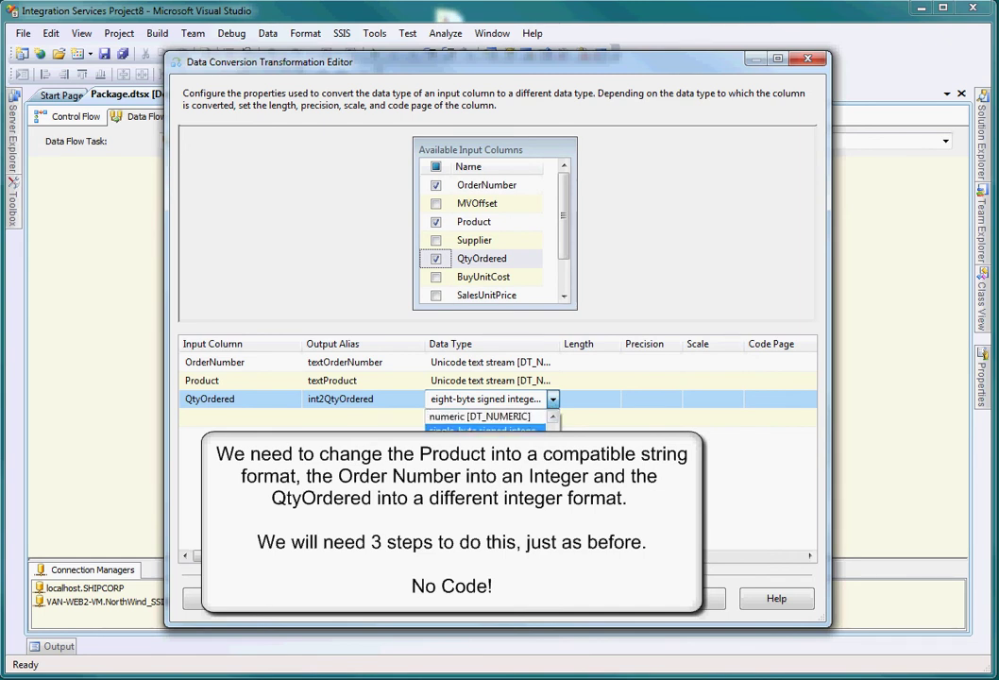
pyautogui.click(486, 487)
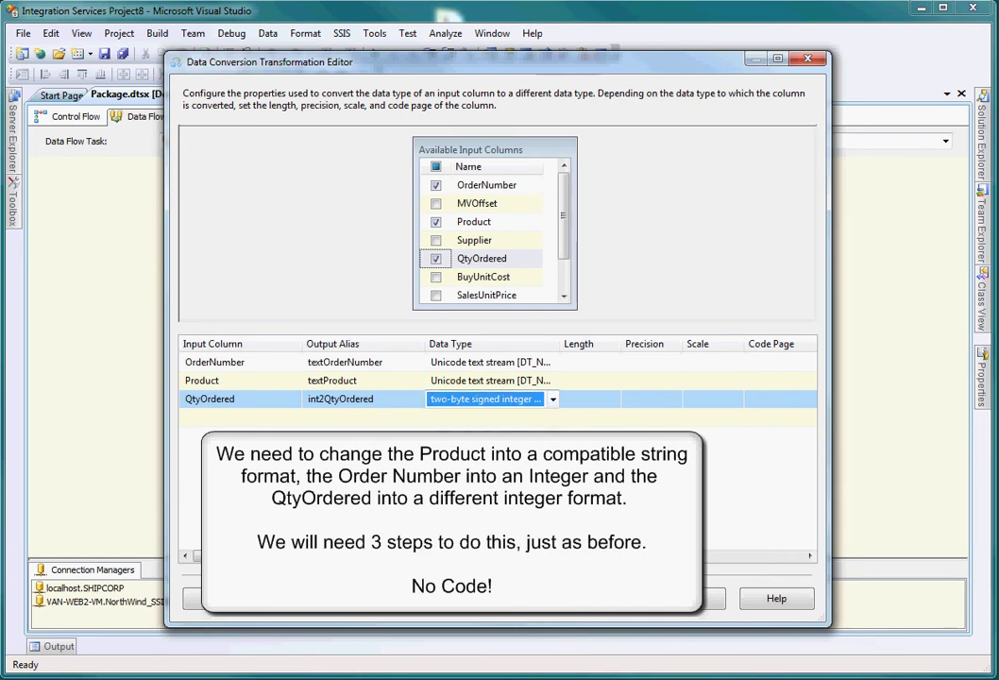
pyautogui.moveTo(558, 345); pyautogui.dragTo(607, 352)
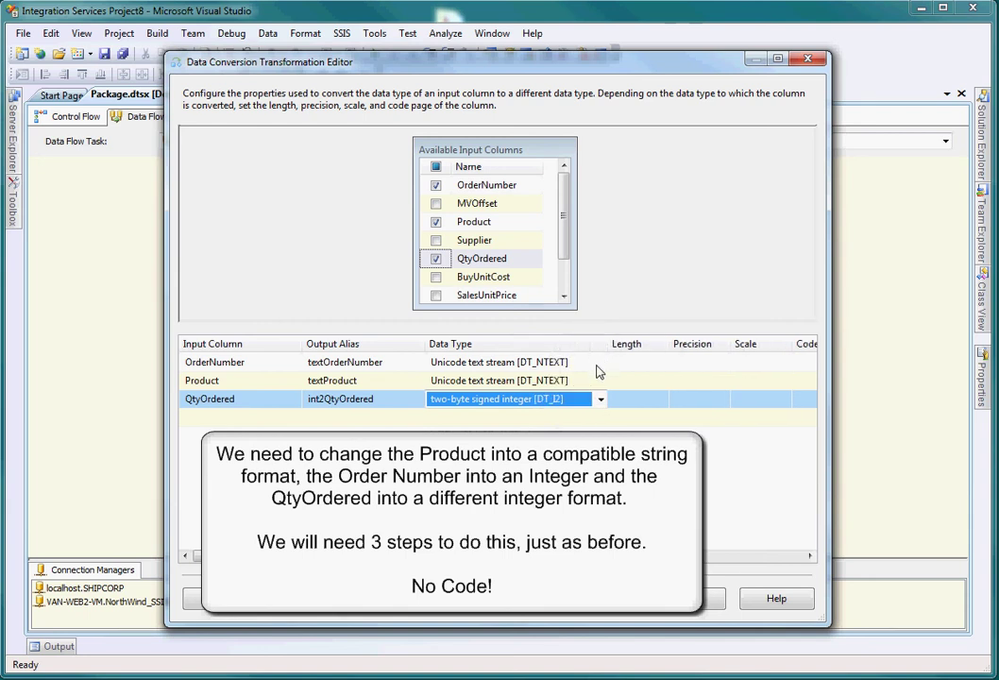
# Step: Set the data types of textProduct and textOrderNumber to text stream [DT_TEXT] and accept the conversion settings
pyautogui.click(598, 381)
pyautogui.click(600, 381)
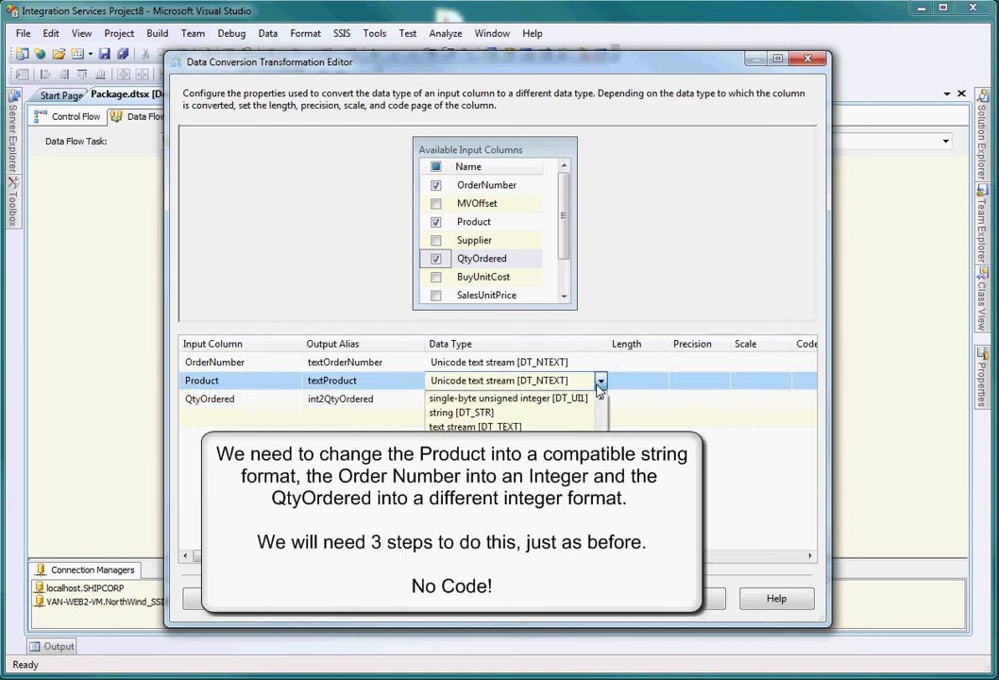
pyautogui.click(547, 427)
pyautogui.click(595, 362)
pyautogui.click(600, 363)
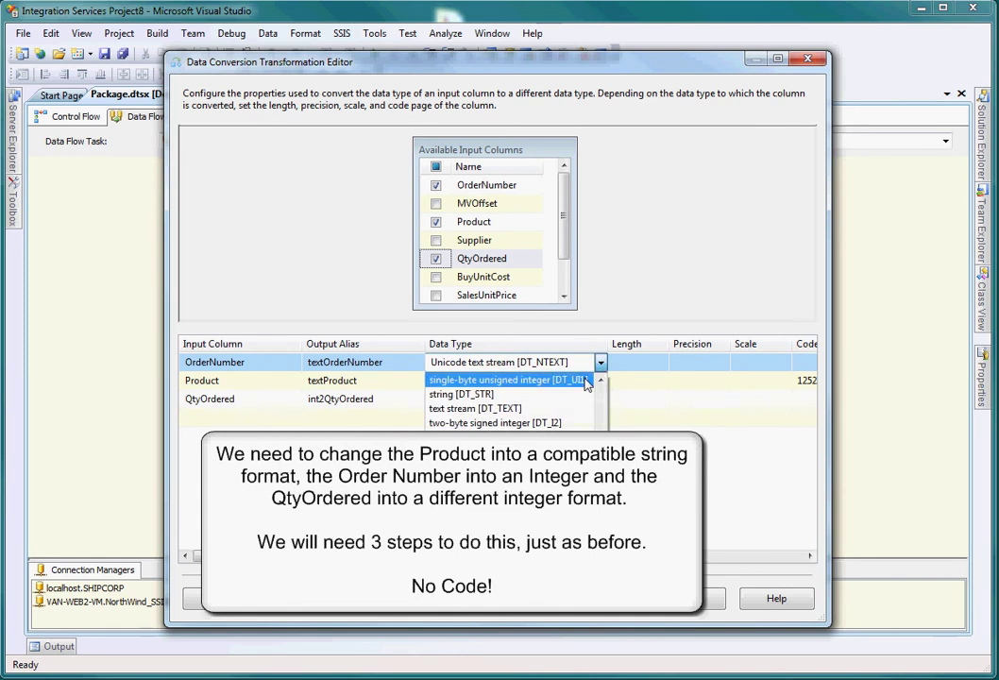
pyautogui.click(529, 409)
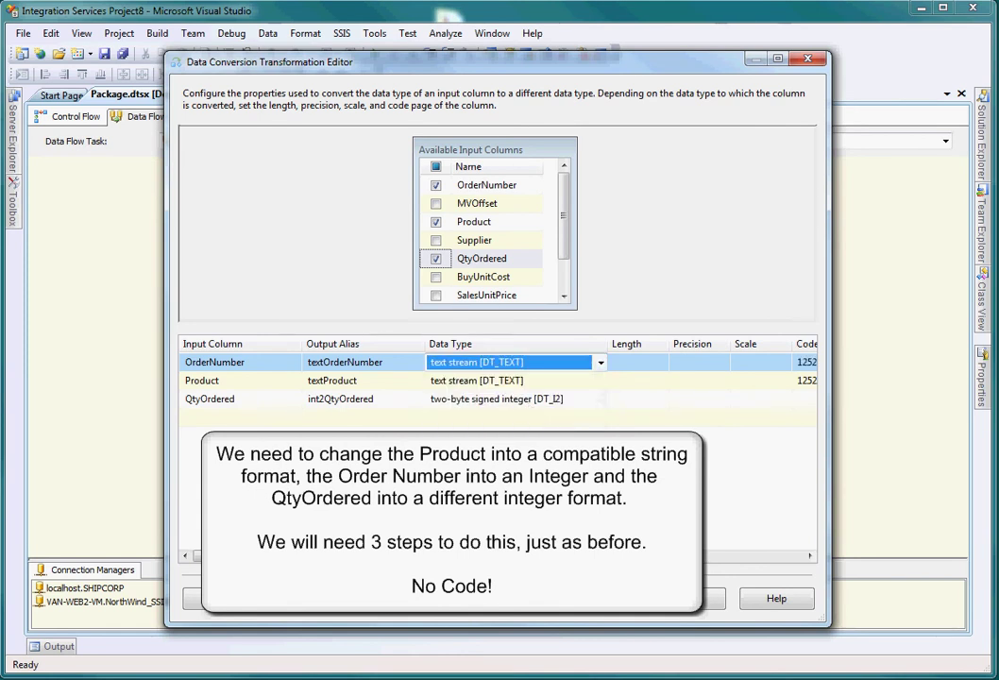
pyautogui.click(587, 600)
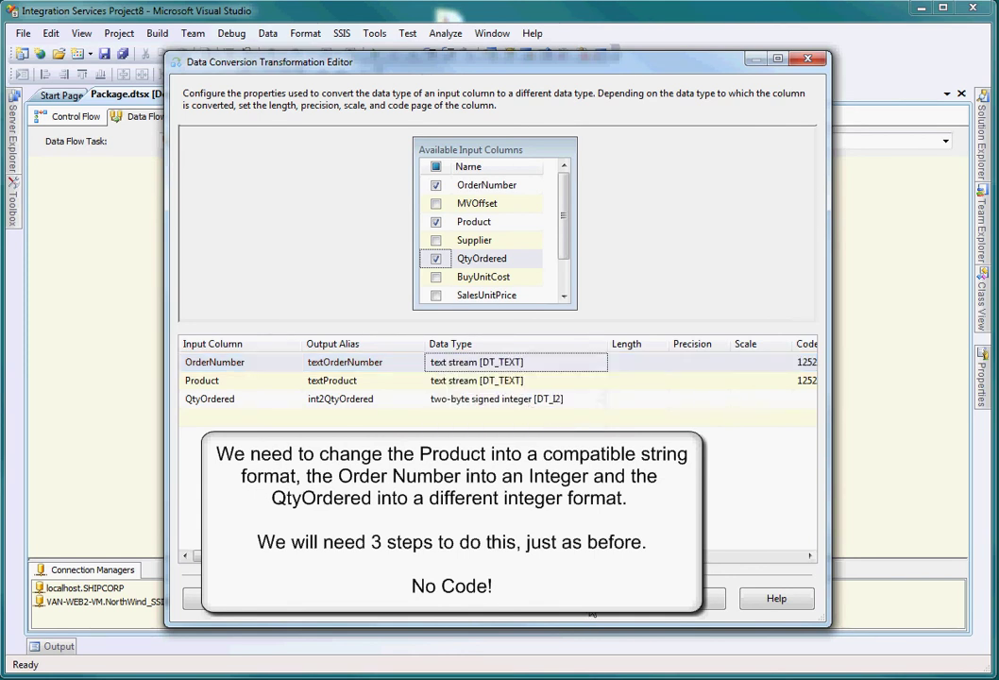
# Step: Add another Data Conversion transformation below Data Conversion 3 and connect Data Conversion 3's output to it
pyautogui.moveTo(12, 184)
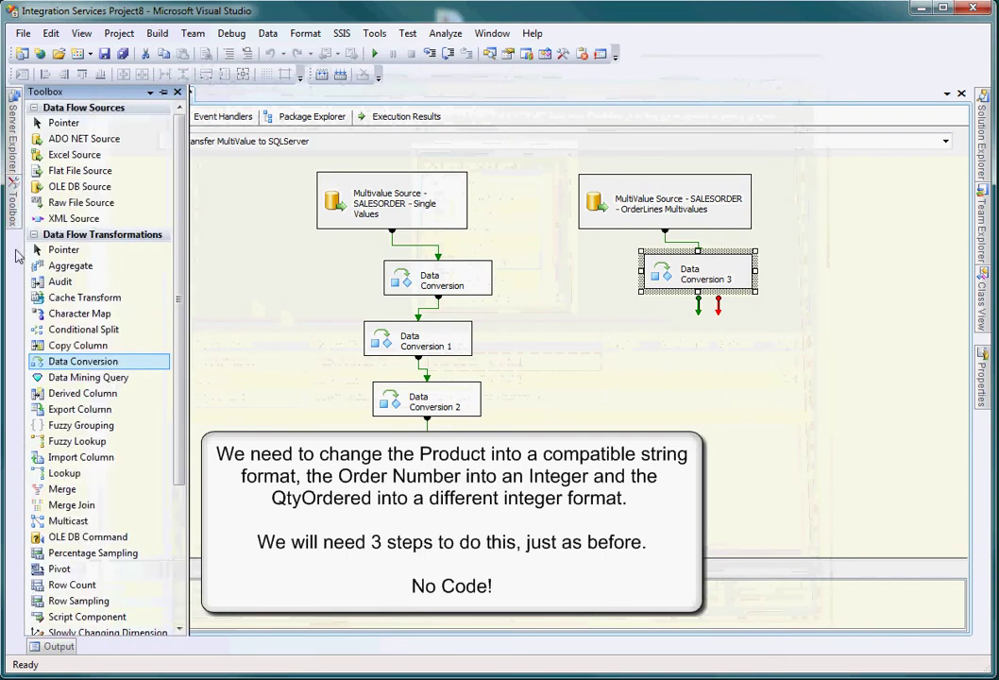
pyautogui.moveTo(75, 362); pyautogui.dragTo(704, 321)
pyautogui.click(681, 287)
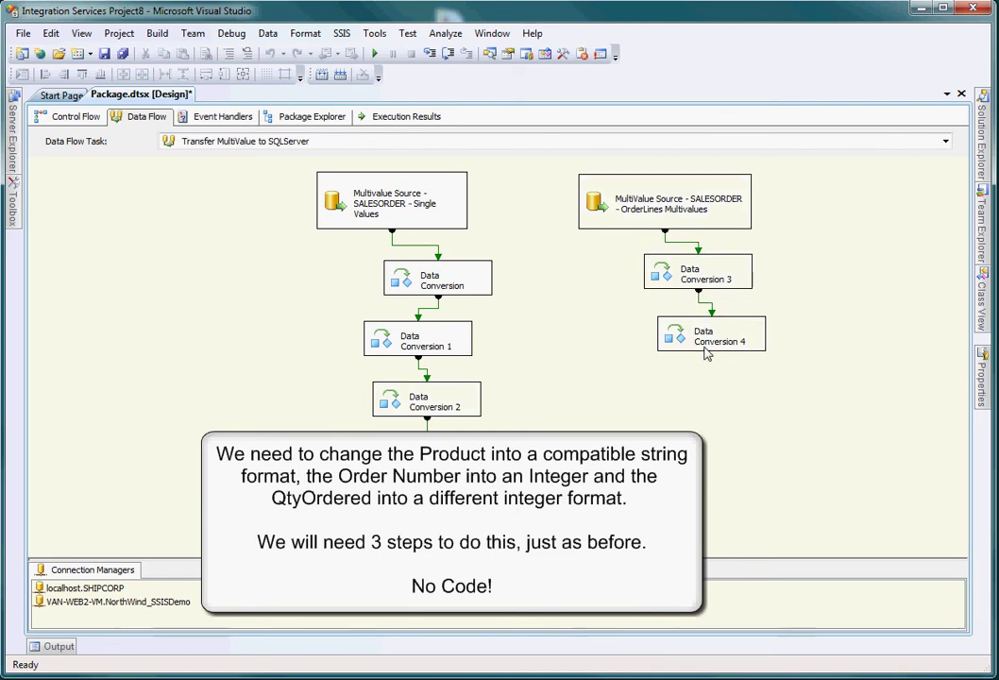
# Step: Select textOrderNumber and textProduct as the input columns to convert in Data Conversion 4
pyautogui.doubleClick(704, 350)
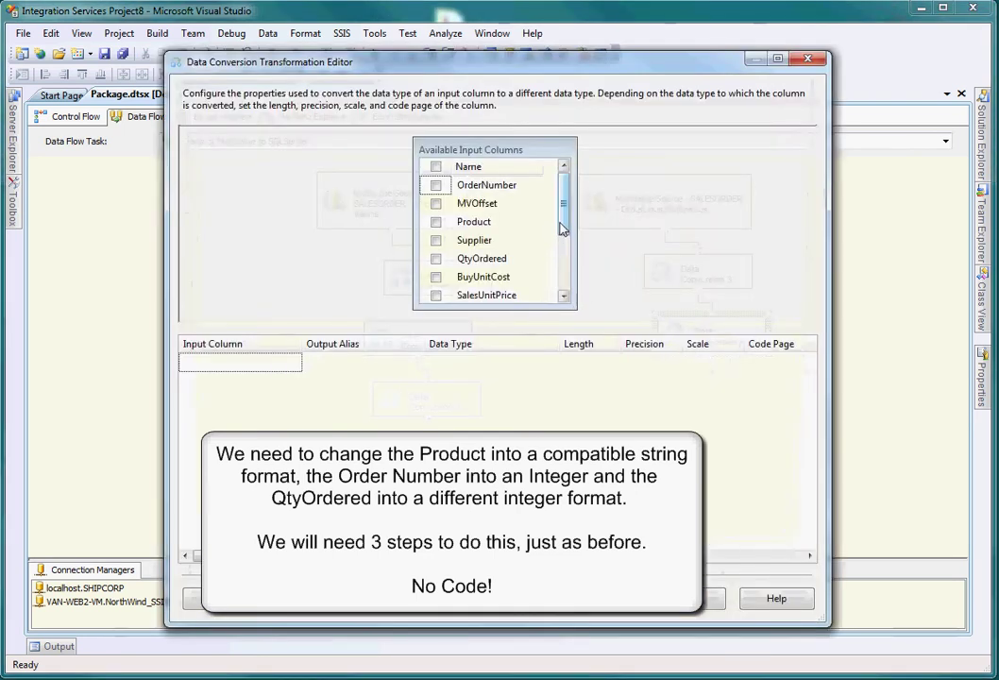
pyautogui.scroll(-2, 555, 274)
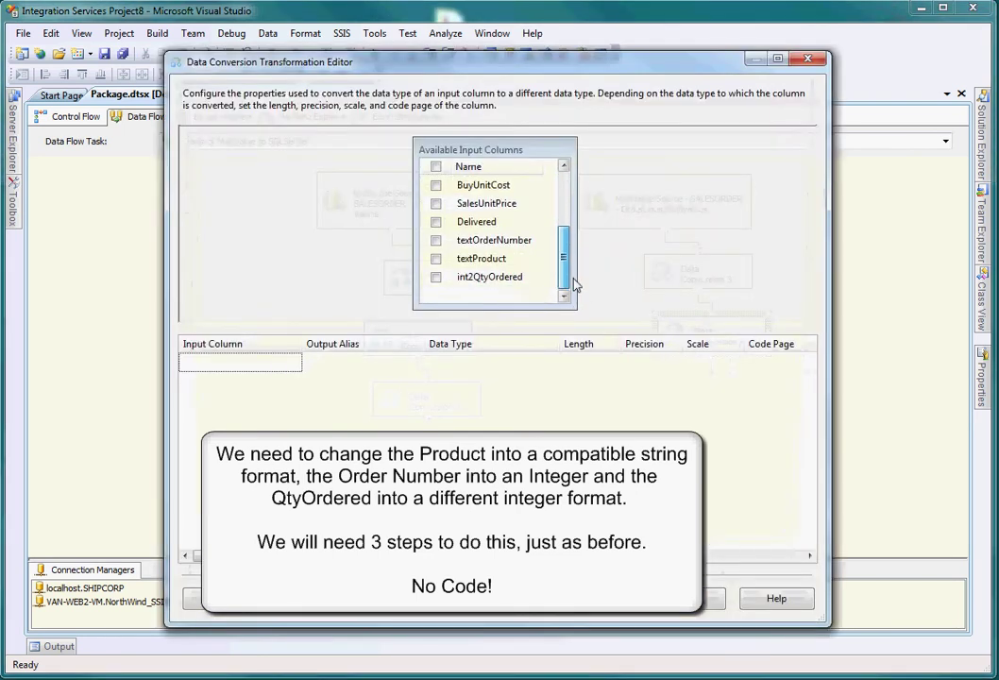
pyautogui.click(435, 240)
pyautogui.click(436, 259)
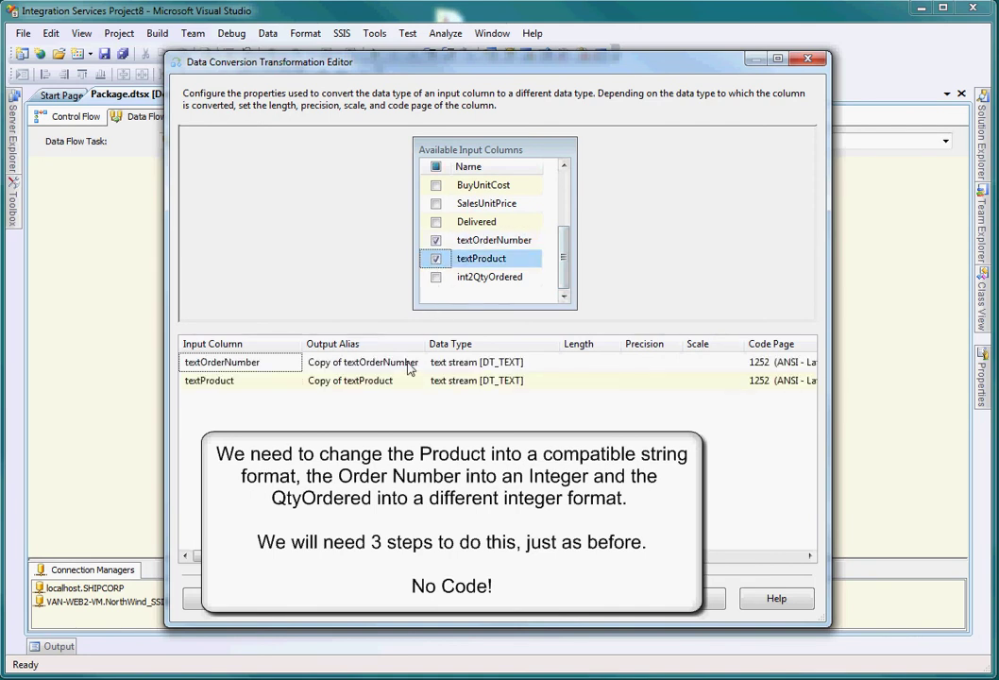
# Step: Set the output aliases to strOrderNumber and strProduct for the two converted text columns
pyautogui.click(355, 361)
pyautogui.moveTo(360, 363); pyautogui.dragTo(245, 375)
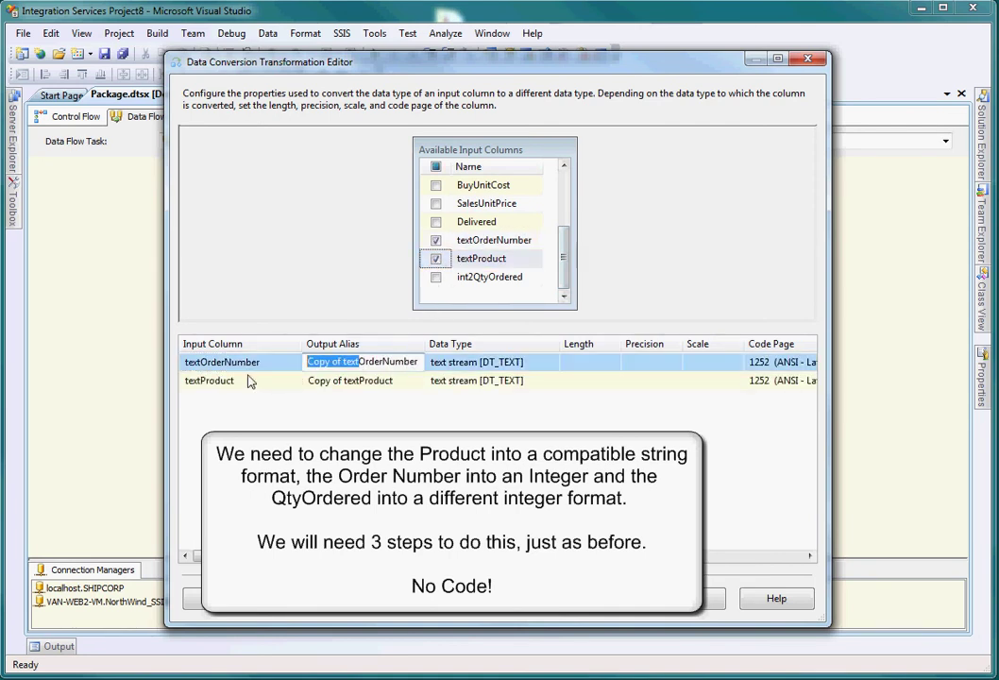
pyautogui.write('str')
pyautogui.click(340, 380)
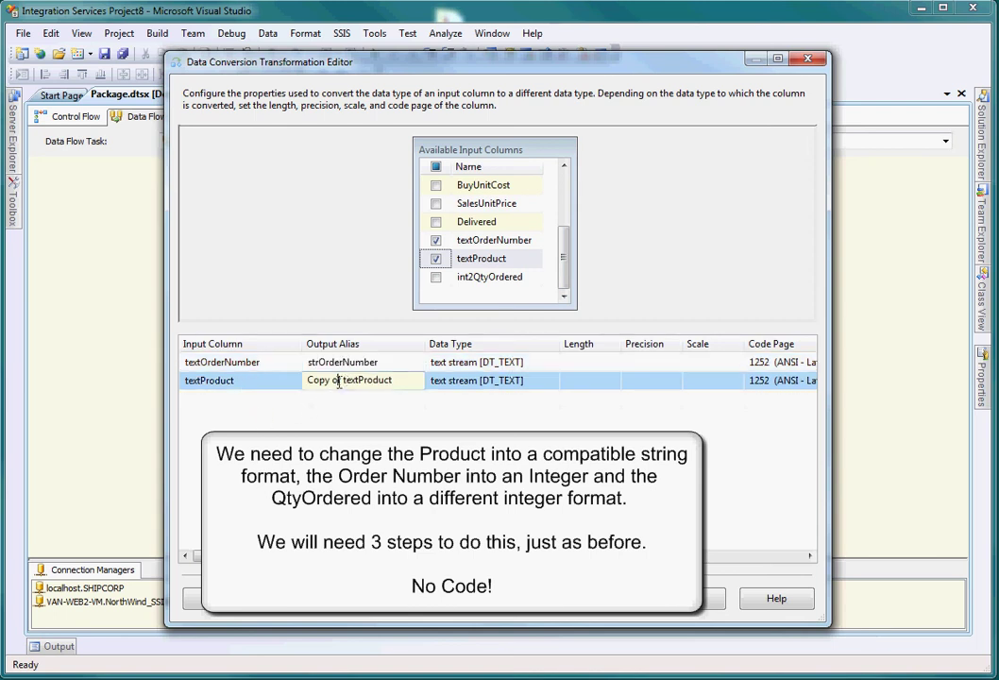
pyautogui.moveTo(365, 380); pyautogui.dragTo(304, 381)
pyautogui.write('str')
# Step: Set the data types of strOrderNumber and strProduct to string [DT_STR]
pyautogui.click(495, 369)
pyautogui.click(567, 363)
pyautogui.scroll(1, 529, 415)
pyautogui.click(535, 396)
pyautogui.click(552, 380)
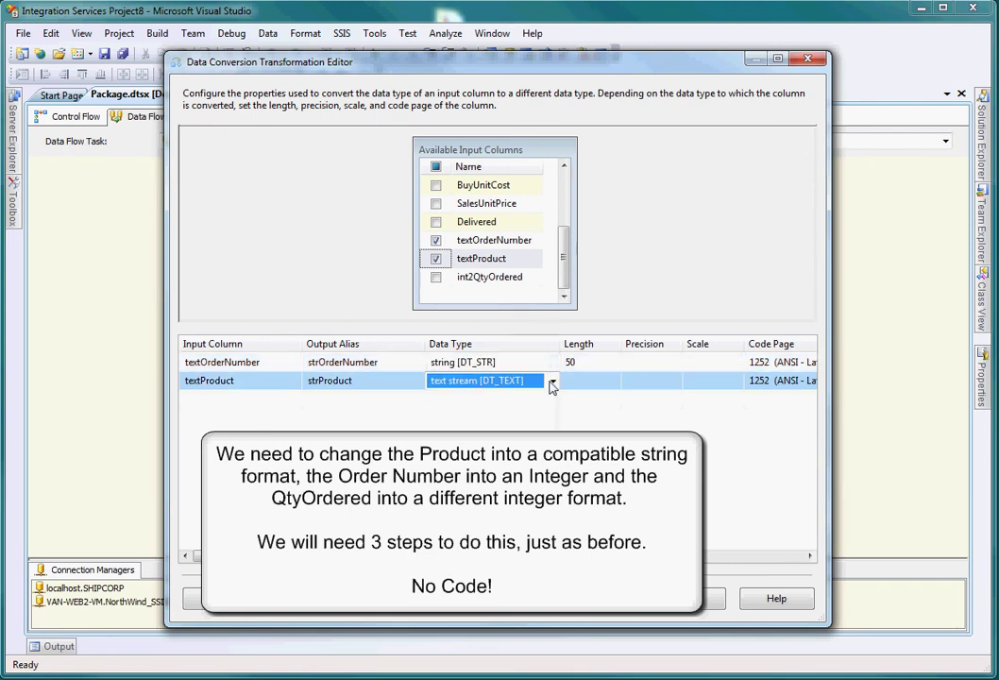
pyautogui.click(553, 381)
pyautogui.scroll(1, 525, 416)
pyautogui.click(525, 412)
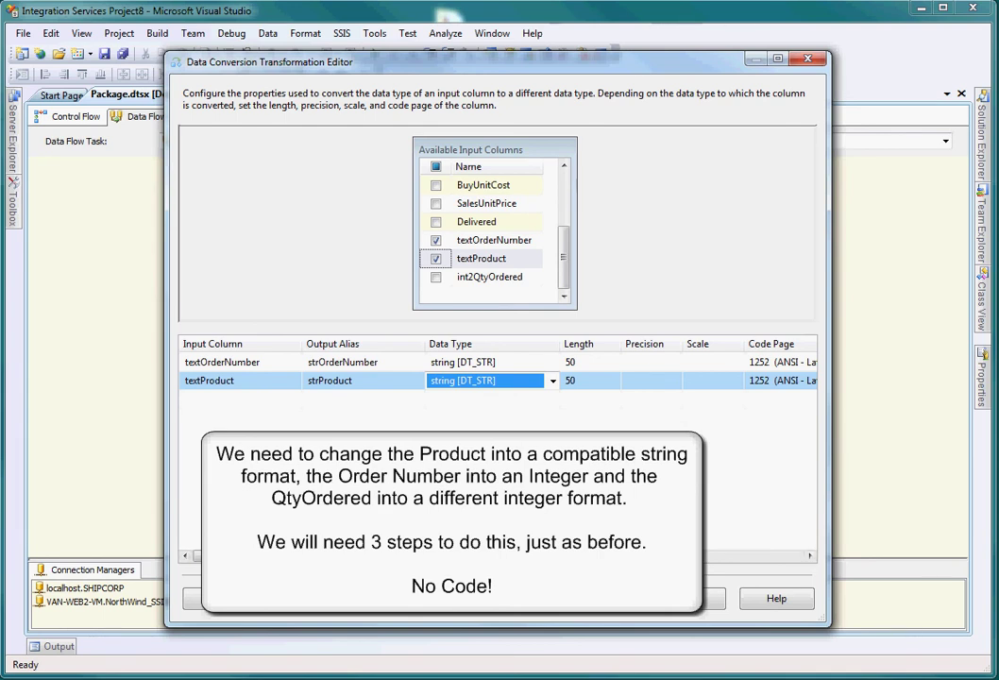
# Step: Set the length of strProduct to 10 and accept the conversion settings
pyautogui.click(589, 383)
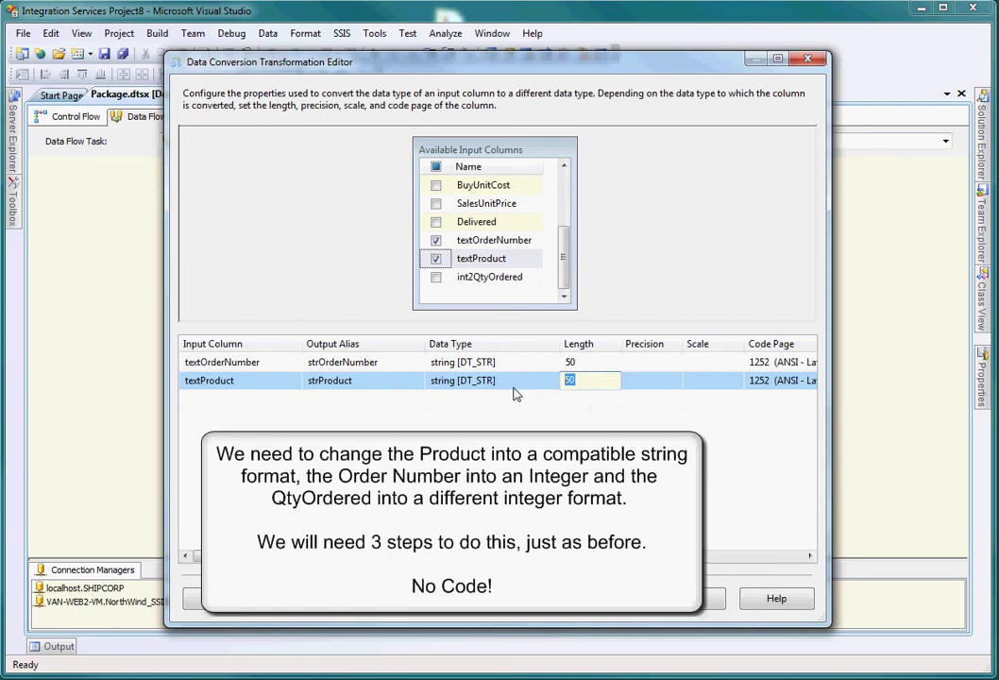
pyautogui.write('10')
pyautogui.click(608, 598)
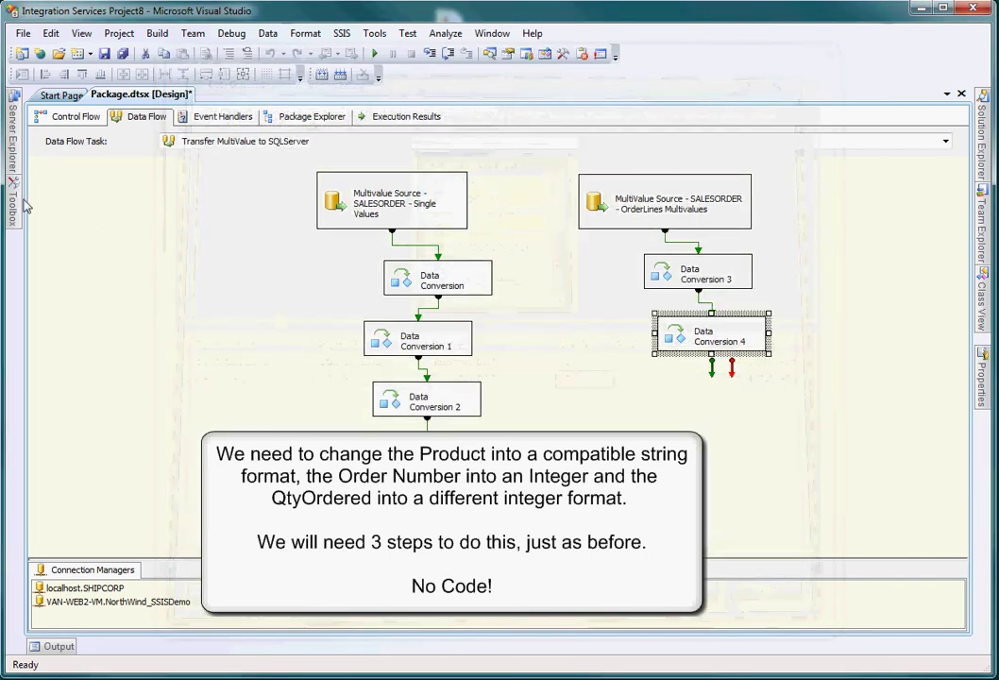
# Step: Add another Data Conversion transformation below Data Conversion 4 and connect Data Conversion 4's output to it
pyautogui.moveTo(13, 175)
pyautogui.moveTo(66, 362); pyautogui.dragTo(705, 401)
pyautogui.click(695, 345)
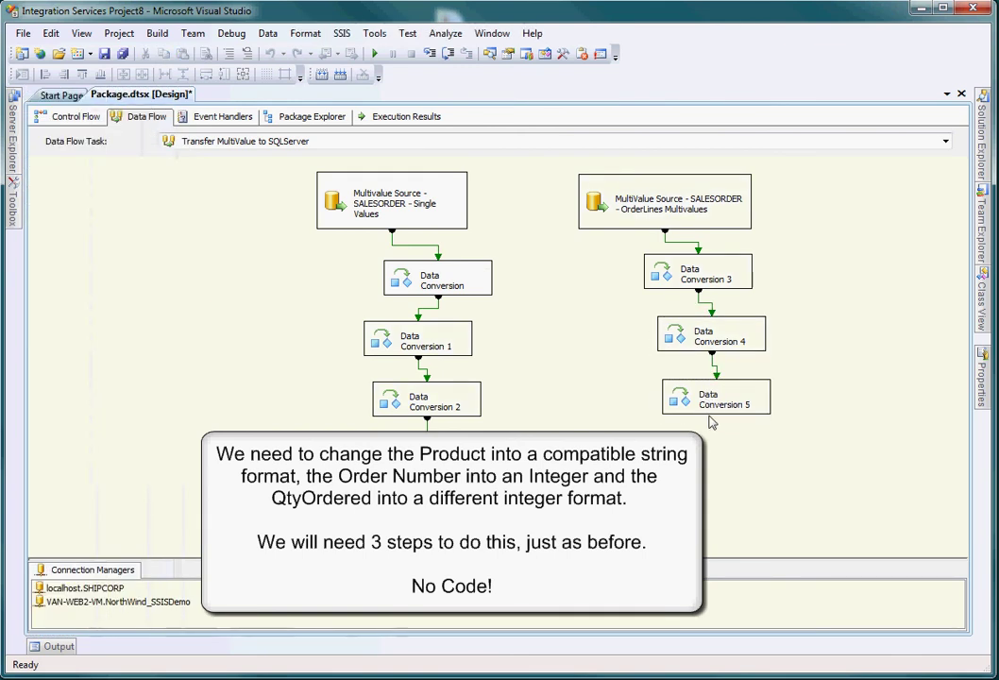
# Step: Select strOrderNumber as the input column to convert in Data Conversion 5 and set its output alias to int4OrderNumber
pyautogui.doubleClick(710, 406)
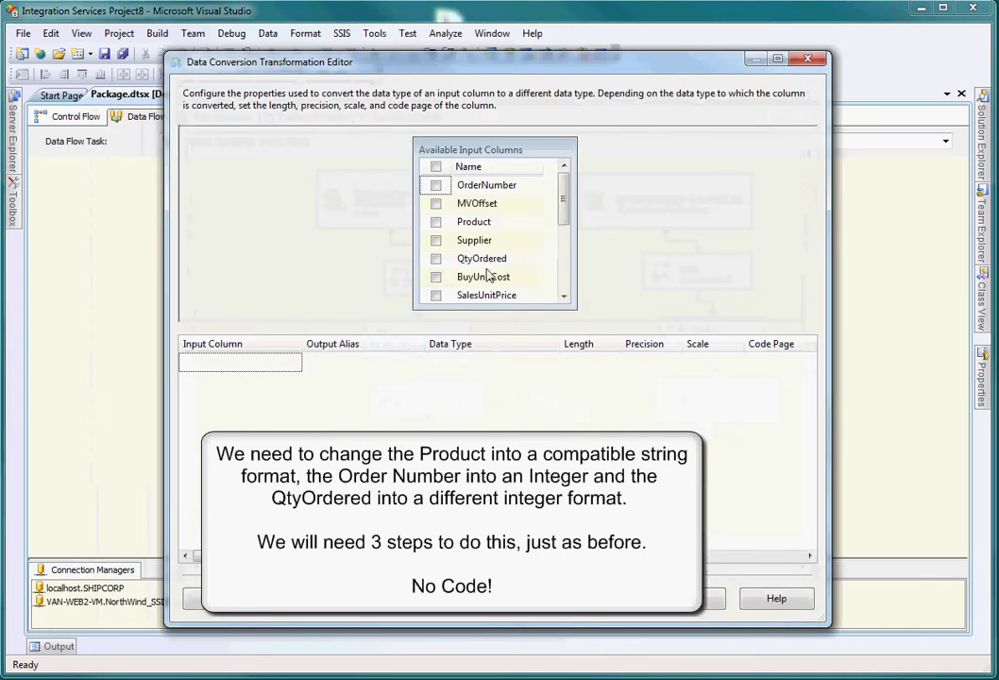
pyautogui.scroll(-2, 491, 236)
pyautogui.click(564, 298)
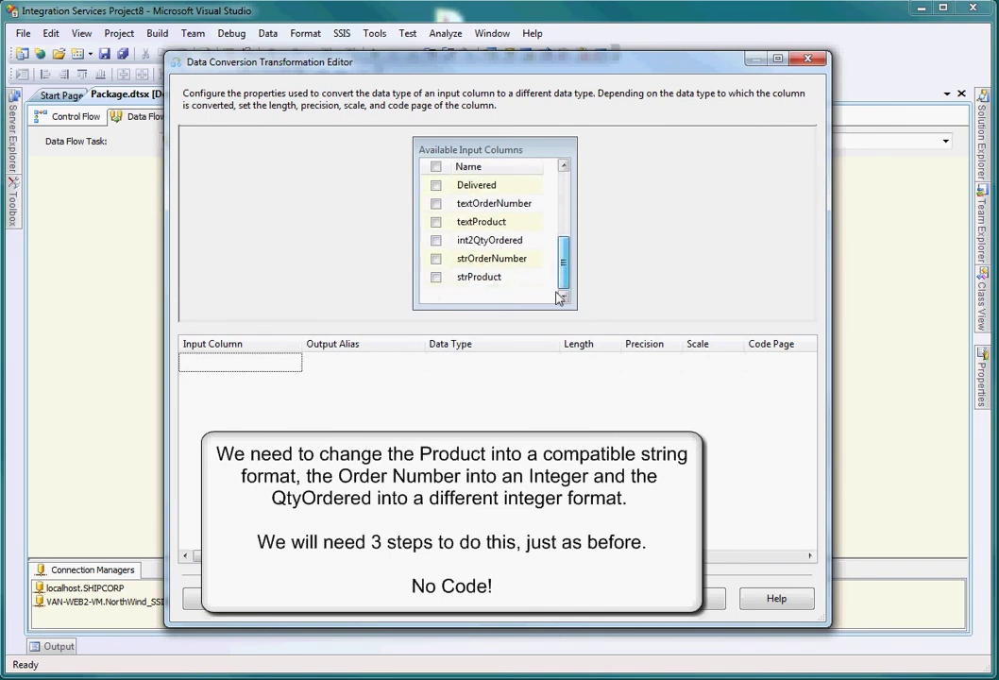
pyautogui.click(435, 258)
pyautogui.click(352, 363)
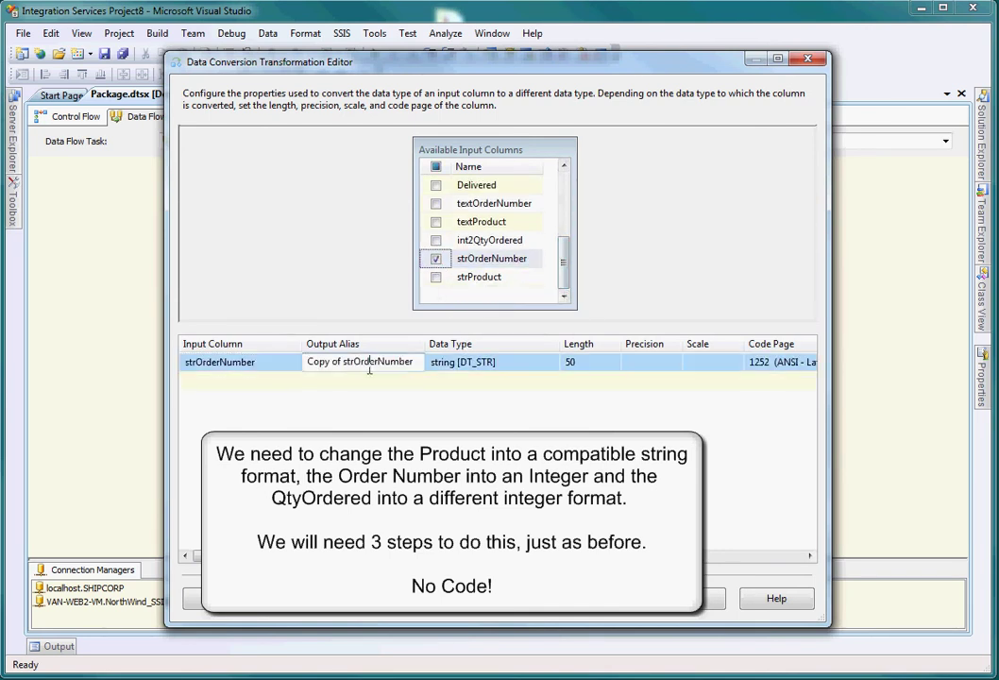
pyautogui.moveTo(352, 362); pyautogui.dragTo(252, 368)
pyautogui.write('int4')
# Step: Widen the Data Type column, set int4OrderNumber to four-byte signed integer [DT_I4] and accept the conversion settings
pyautogui.moveTo(559, 347); pyautogui.dragTo(608, 348)
pyautogui.click(601, 363)
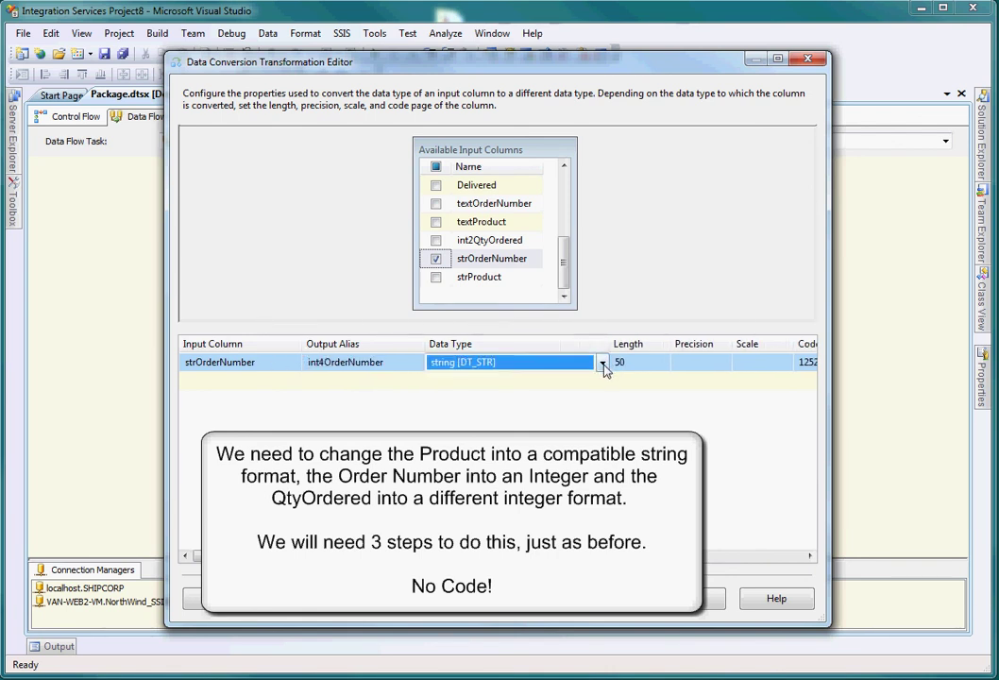
pyautogui.click(602, 363)
pyautogui.scroll(5, 607, 390)
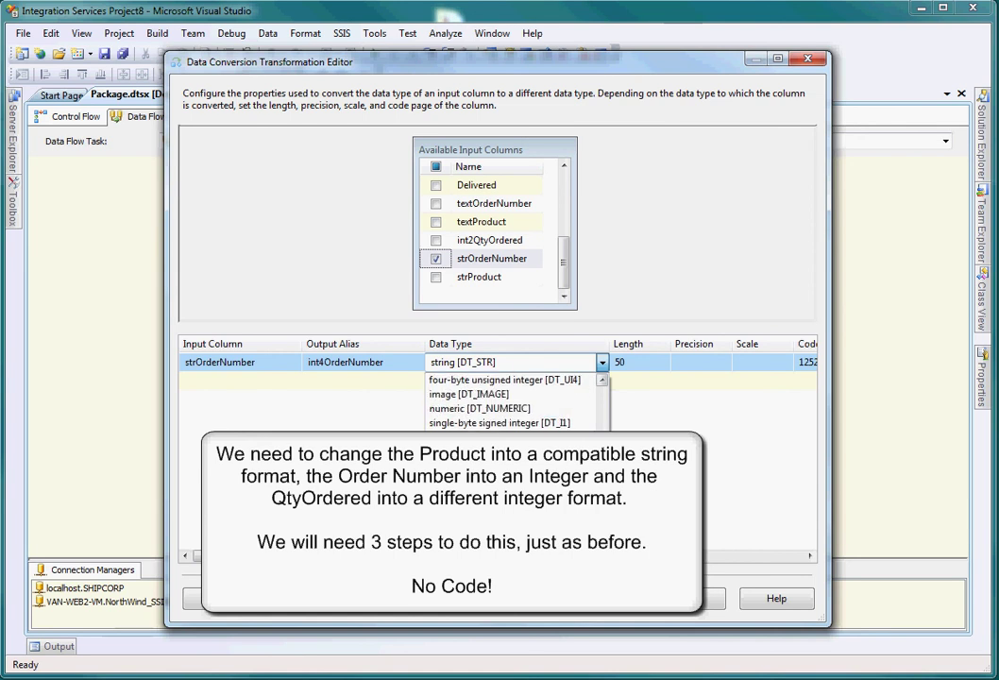
pyautogui.scroll(1, 514, 402)
pyautogui.click(501, 437)
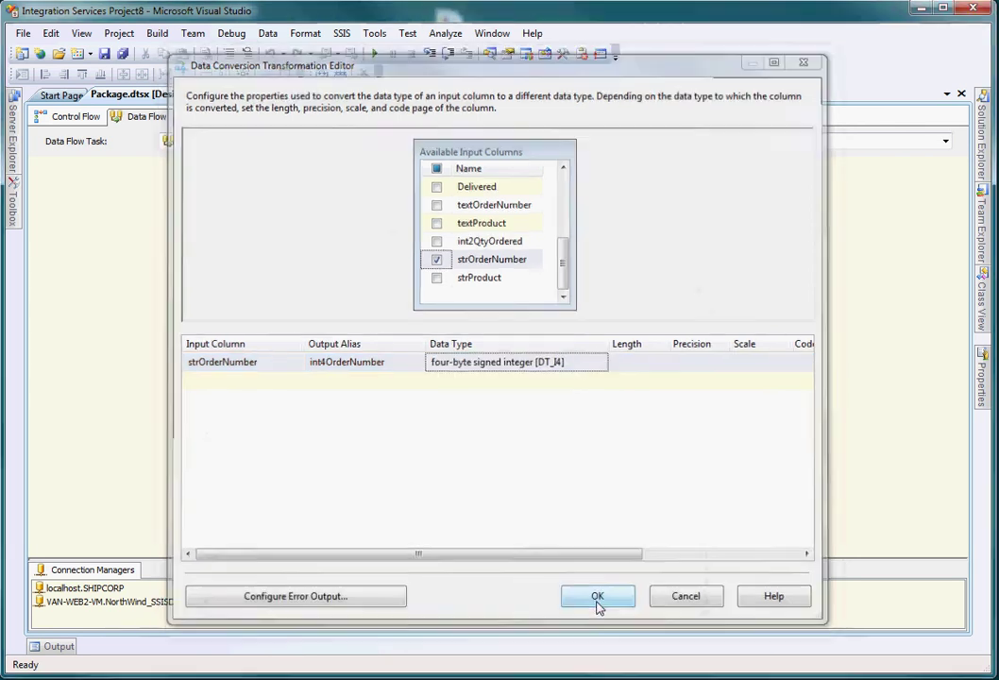
pyautogui.click(597, 601)
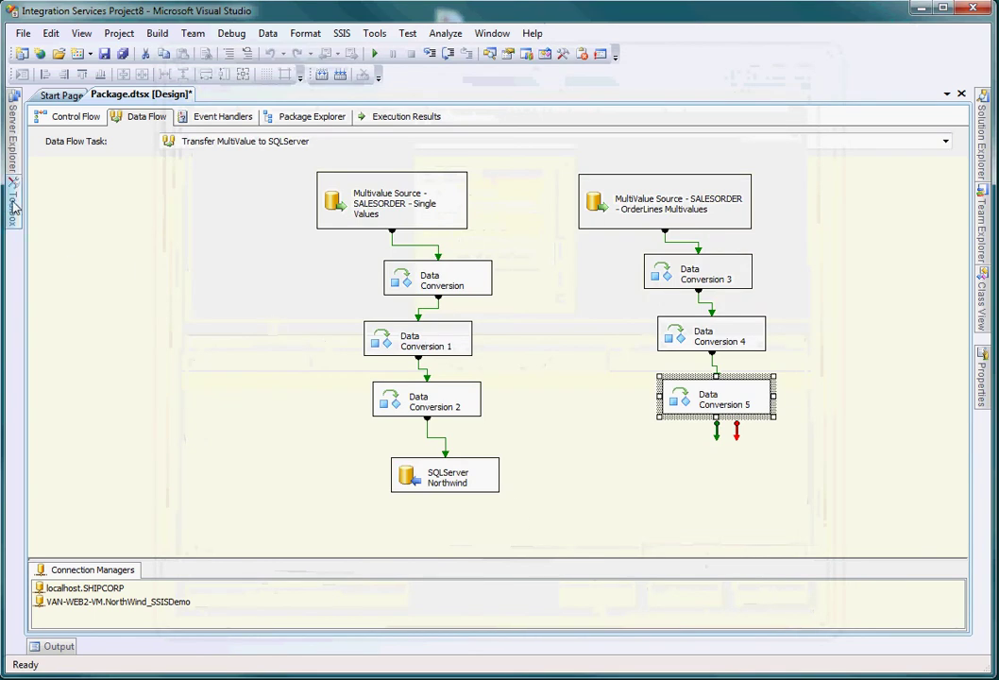
# Step: Add an ADO NET Destination to the data flow below Data Conversion 5
pyautogui.moveTo(11, 206)
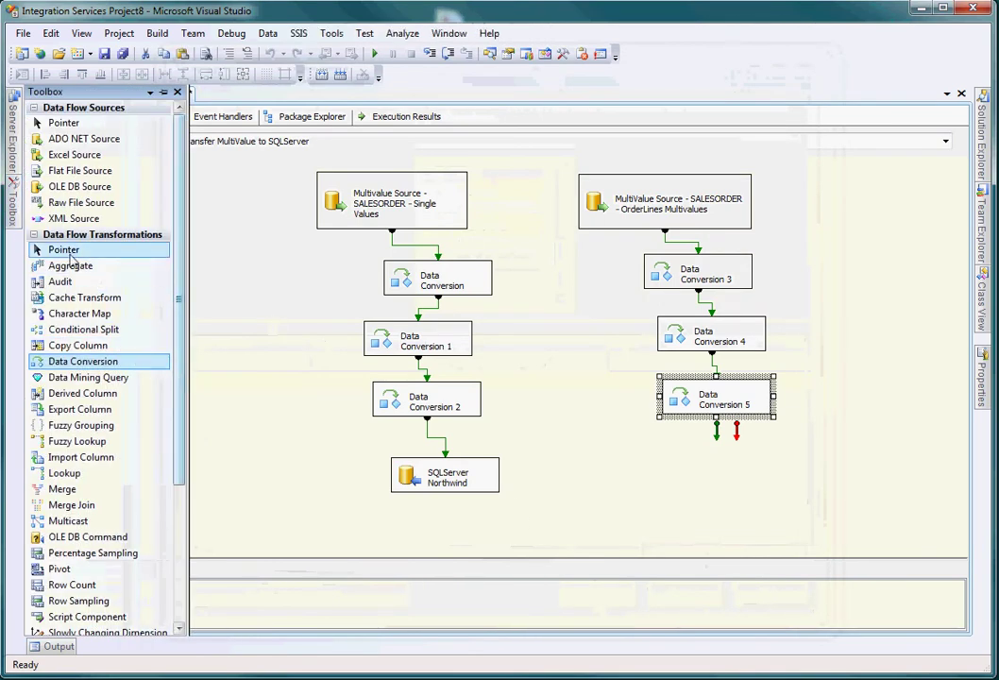
pyautogui.click(34, 236)
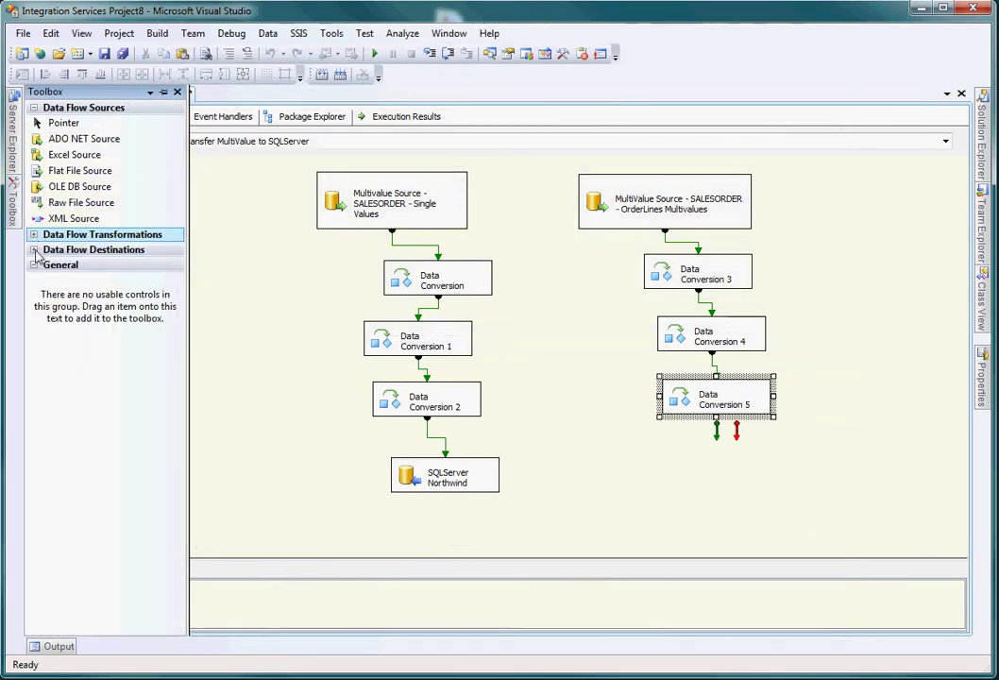
pyautogui.click(35, 250)
pyautogui.moveTo(76, 281); pyautogui.dragTo(670, 469)
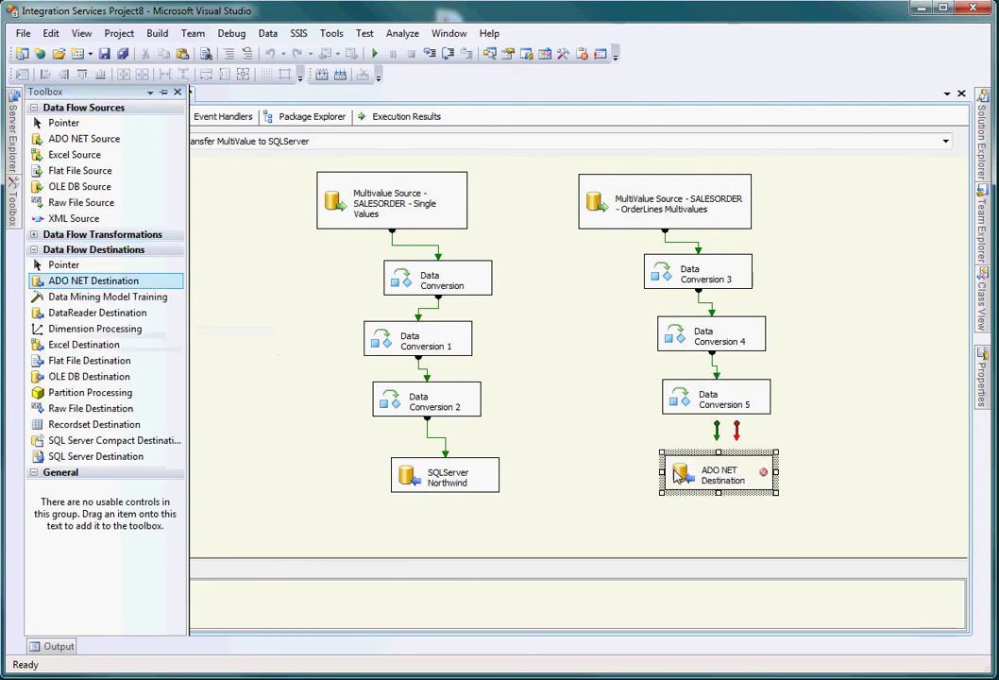
# Step: Rename the new destination to SQL Server Northwind Details and connect Data Conversion 5's output to it
pyautogui.click(727, 485)
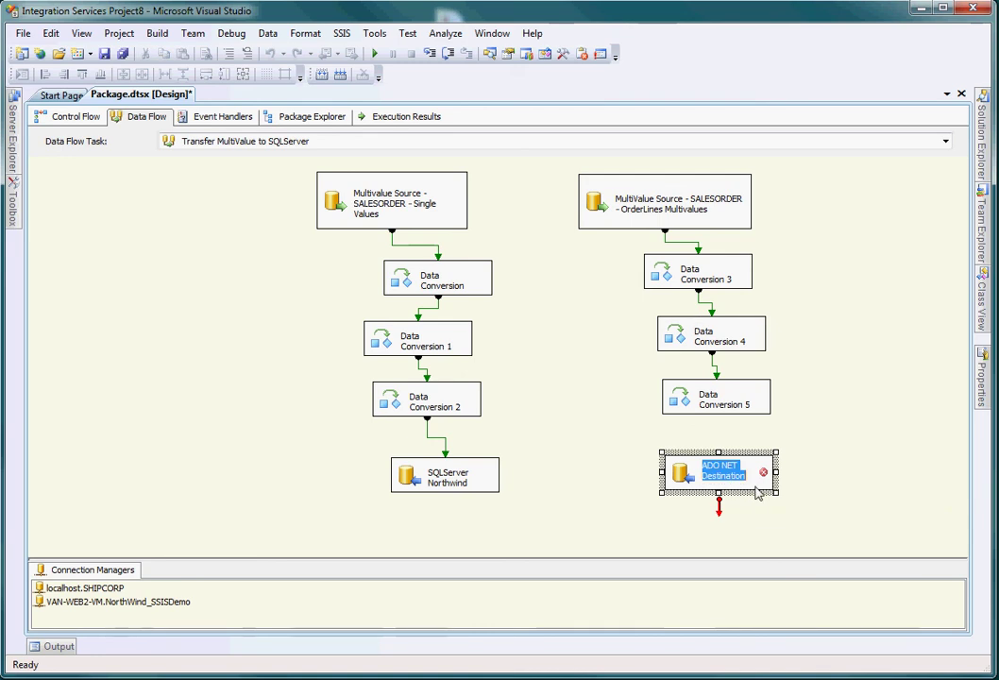
pyautogui.write('SQL Server N')
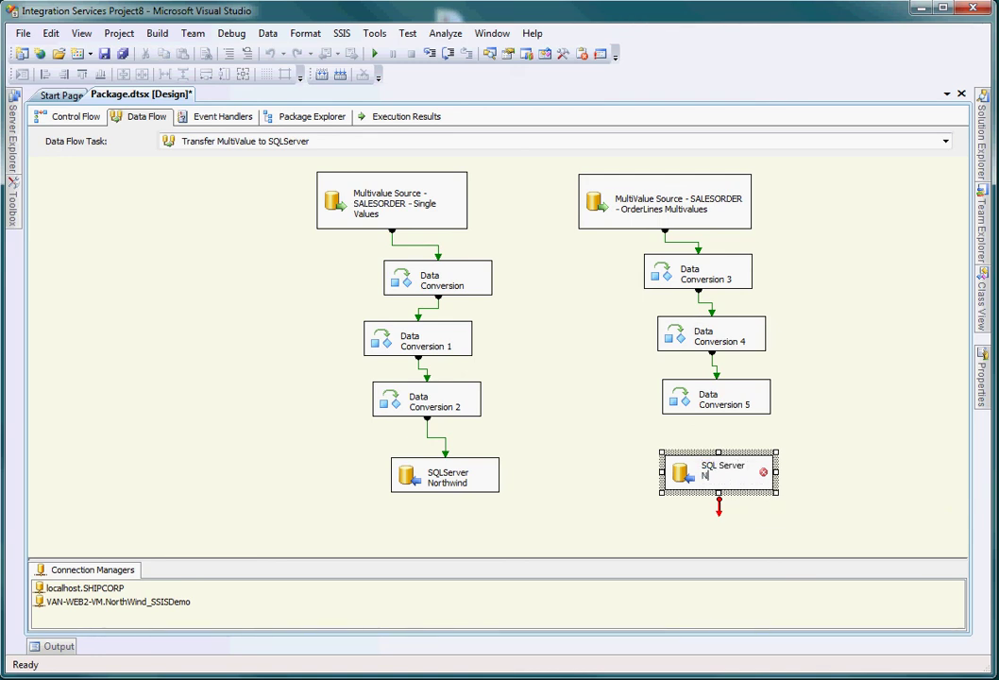
pyautogui.write('orthwind Details')
pyautogui.press('Return')
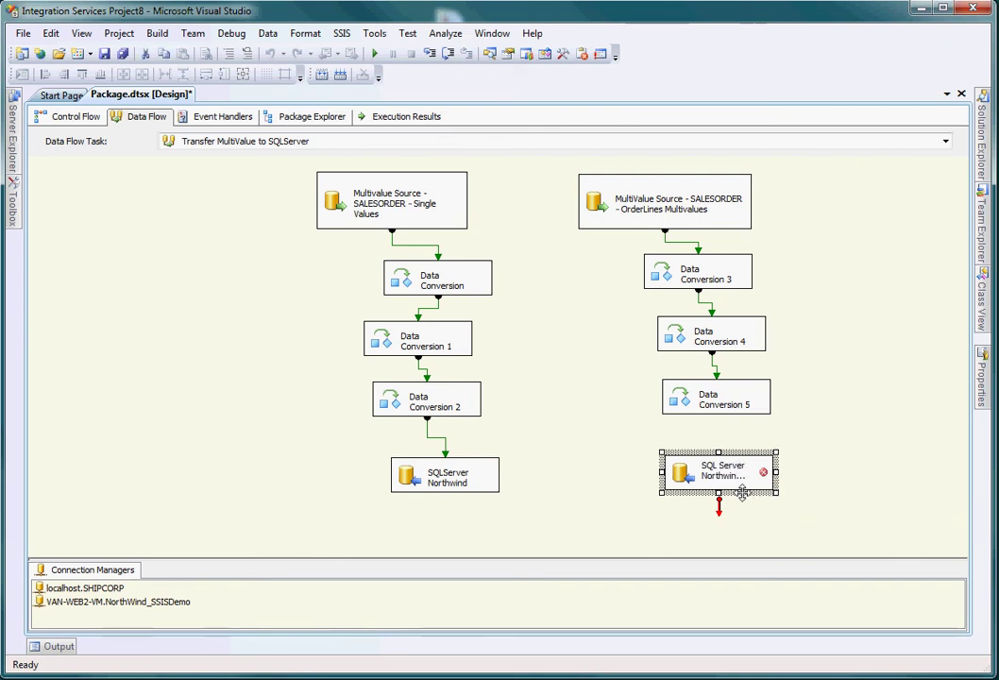
pyautogui.click(698, 406)
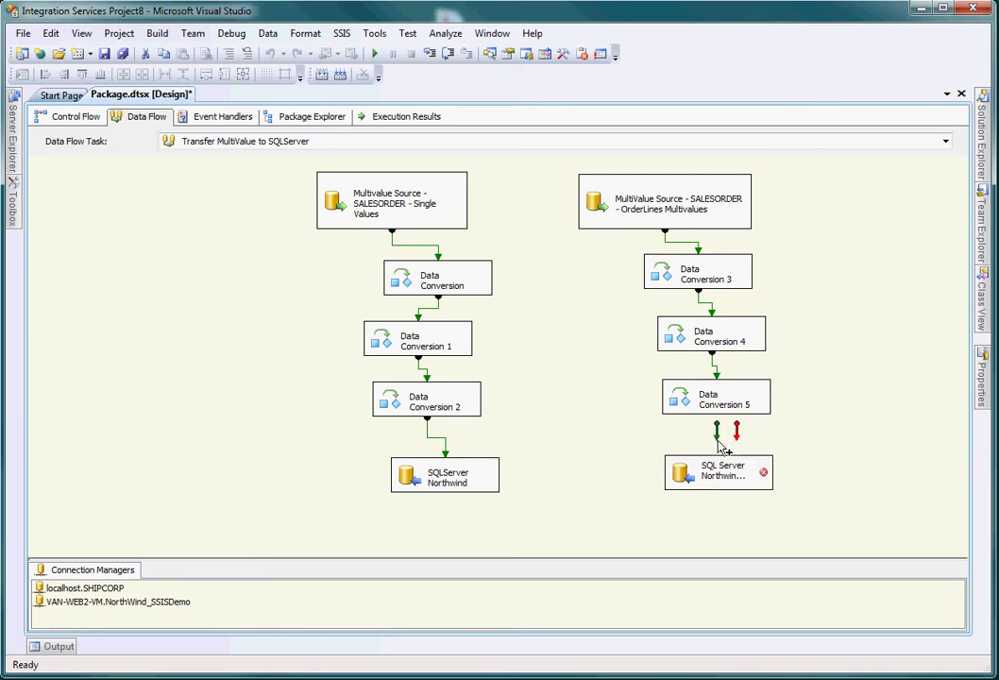
pyautogui.moveTo(706, 425); pyautogui.dragTo(715, 474)
# Step: Set the destination's connection manager to VAN-WEB2-VM.NorthWind_SSISDemo and its table to "dbo"."Order Details"
pyautogui.doubleClick(717, 475)
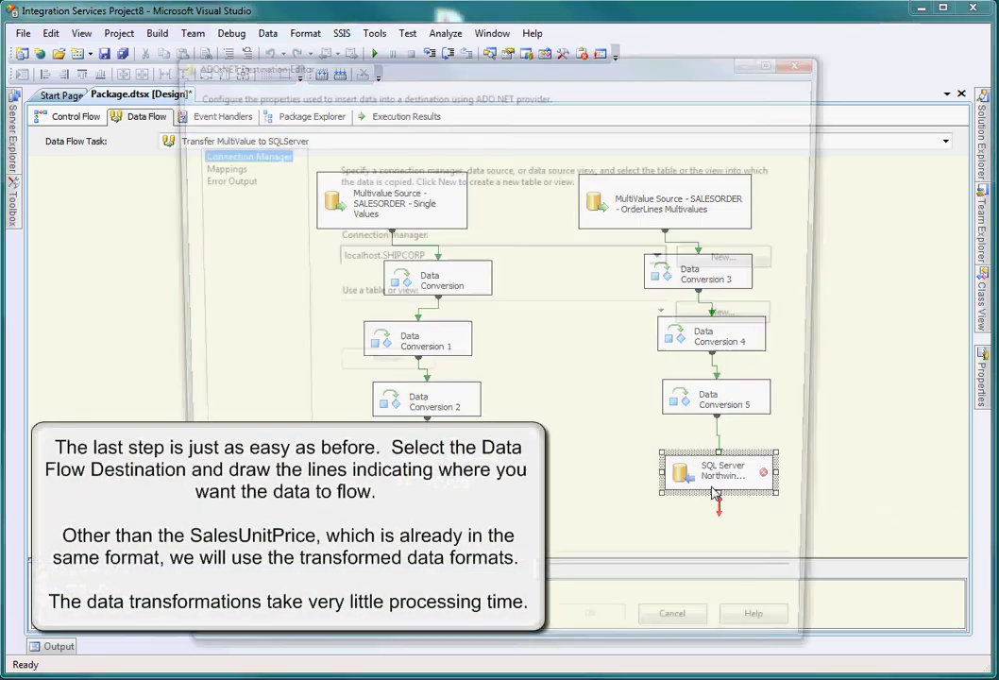
pyautogui.click(667, 255)
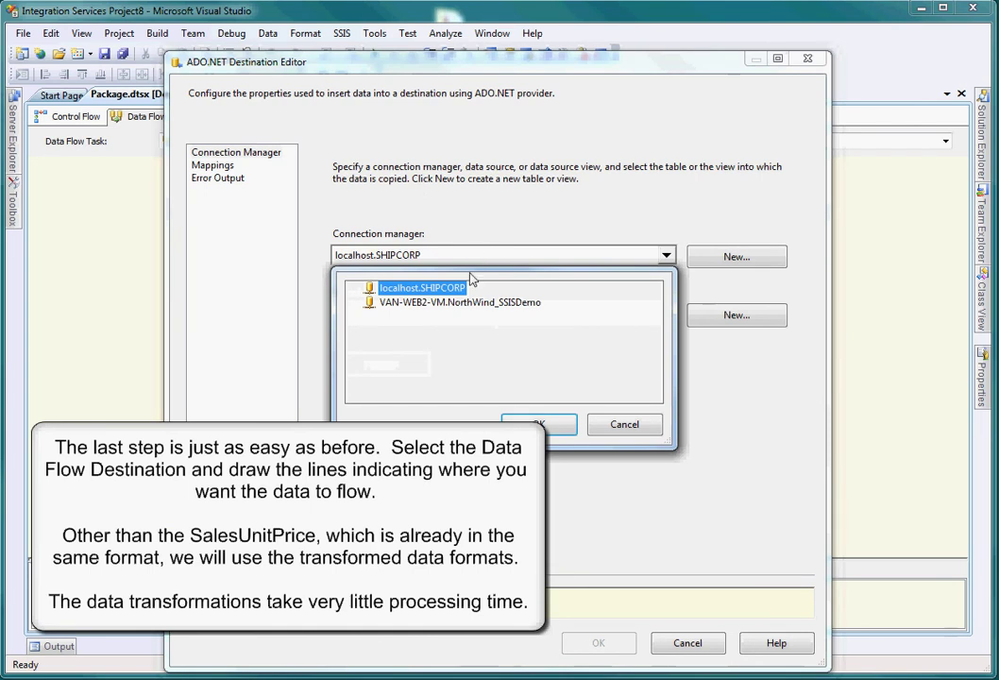
pyautogui.click(472, 304)
pyautogui.click(541, 421)
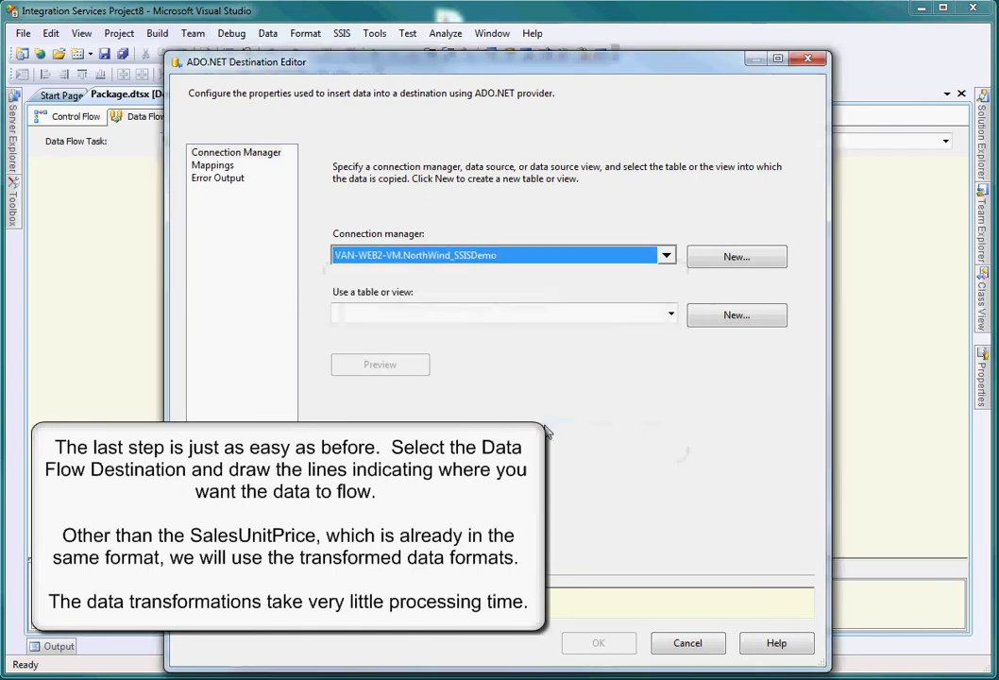
pyautogui.click(671, 313)
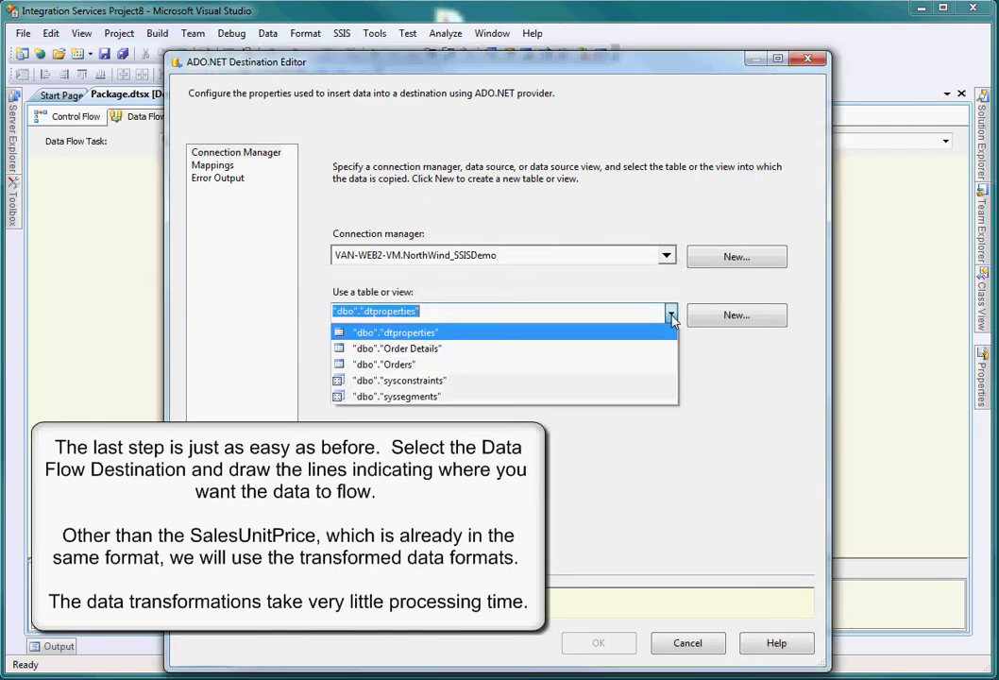
pyautogui.click(437, 350)
# Step: Map int4OrderNumber to OrderID, strProduct to ProductId, int2QtyOrdered to Quantity and SalesUnitPrice to UnitPrice in the destination
pyautogui.click(213, 166)
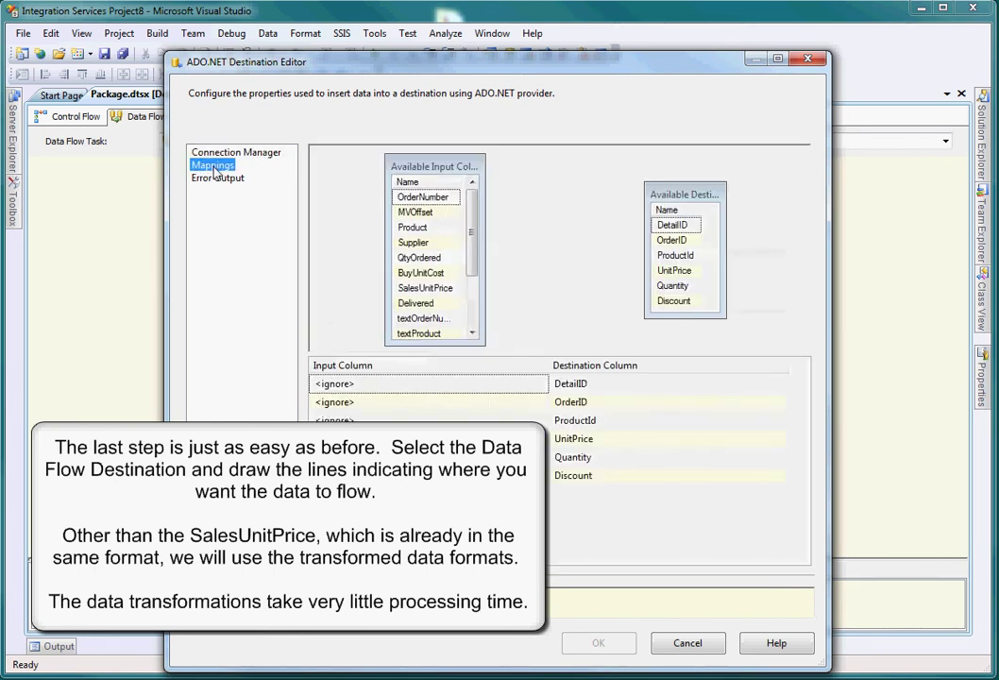
pyautogui.scroll(-2, 425, 255)
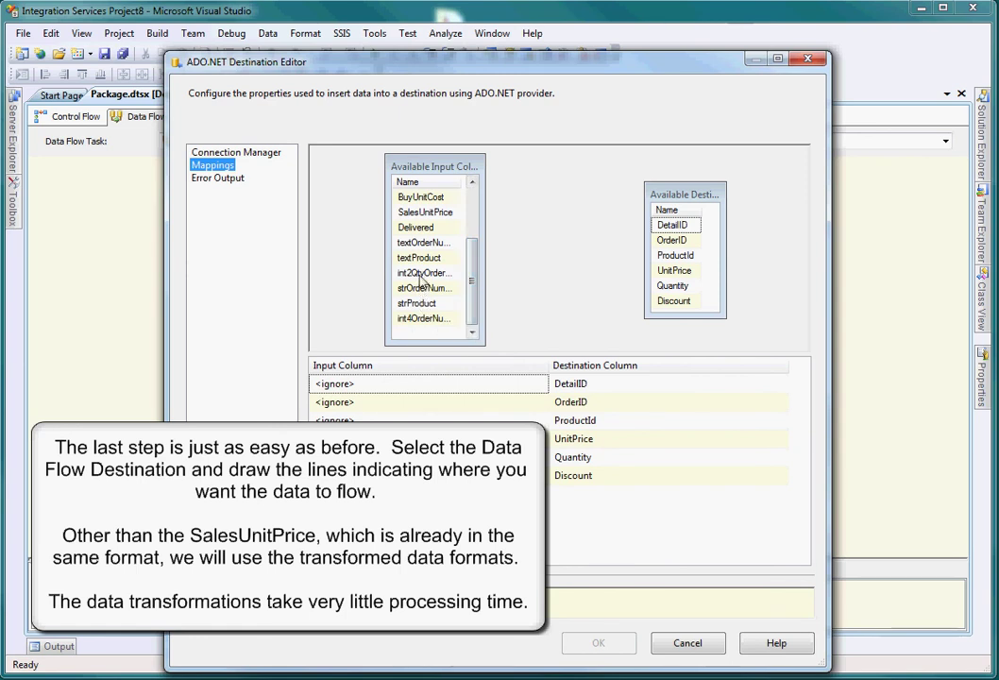
pyautogui.moveTo(422, 318); pyautogui.dragTo(669, 244)
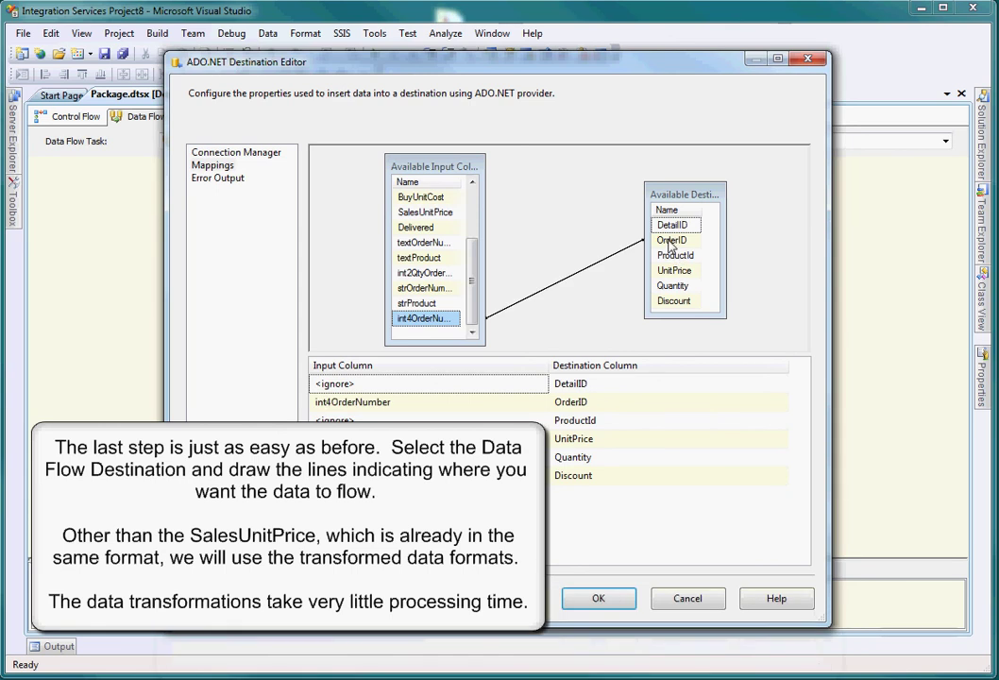
pyautogui.moveTo(418, 303); pyautogui.dragTo(675, 257)
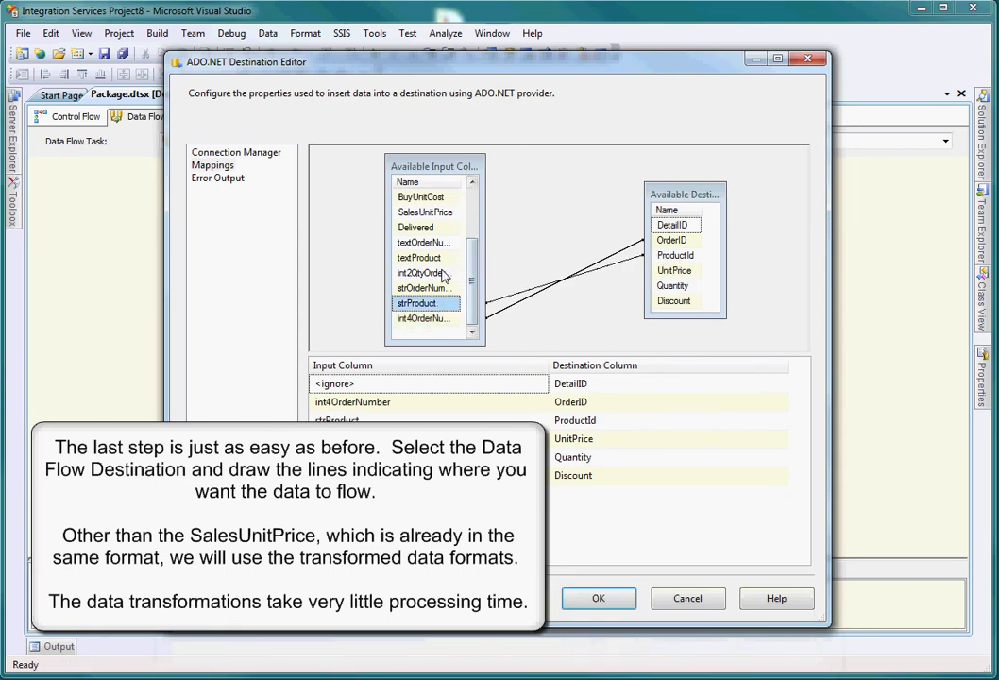
pyautogui.moveTo(427, 273); pyautogui.dragTo(673, 288)
pyautogui.moveTo(425, 211); pyautogui.dragTo(674, 272)
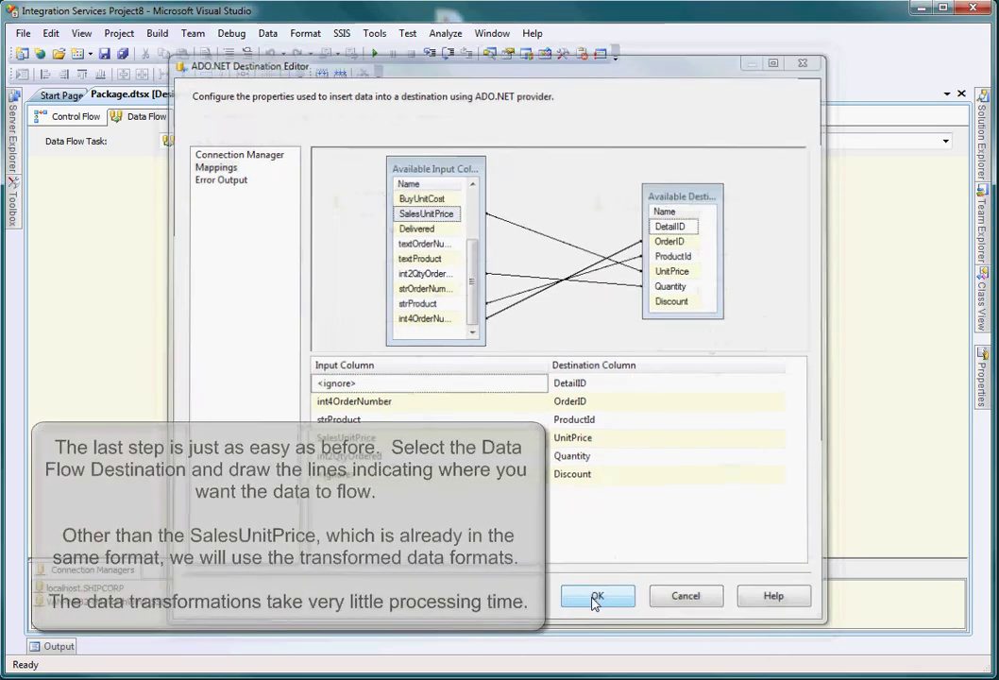
# Step: Accept the Order Details destination's column mappings and run the SSIS package
pyautogui.click(598, 597)
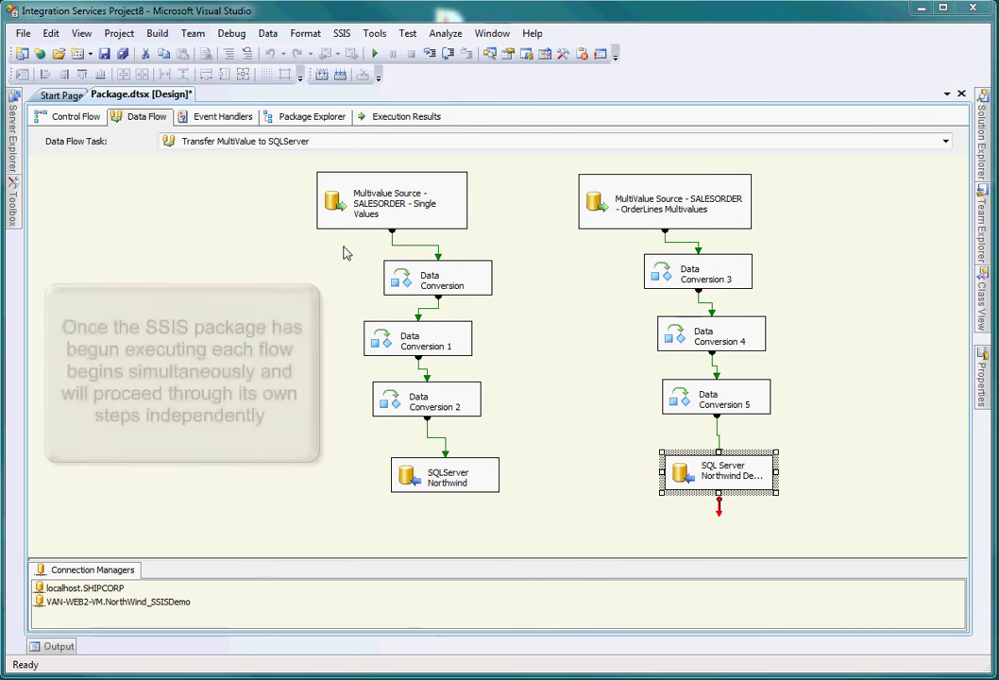
pyautogui.click(345, 253)
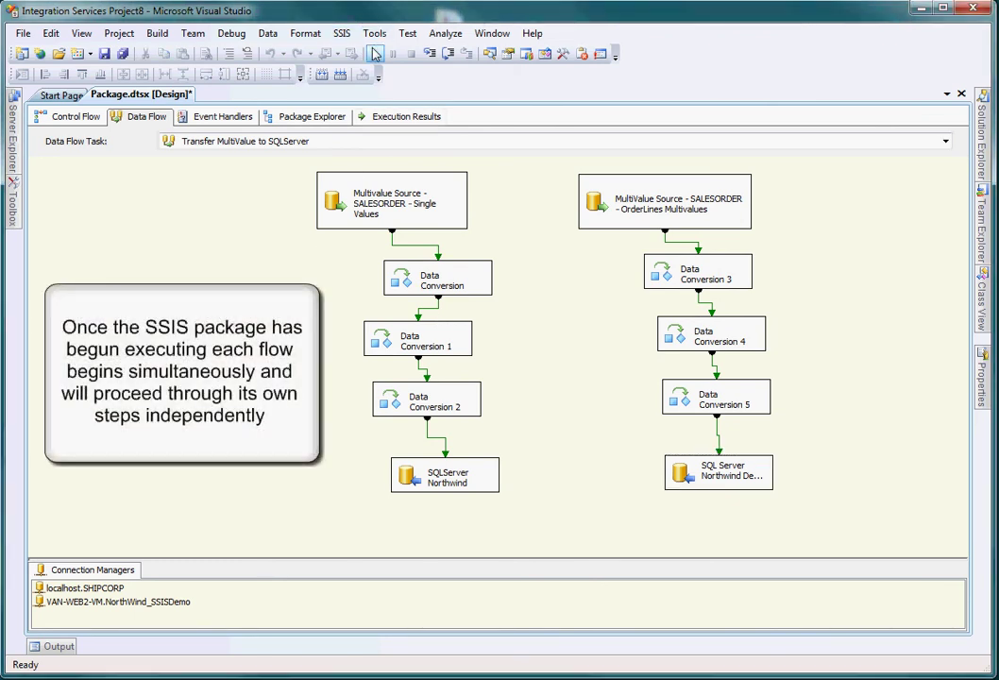
pyautogui.click(375, 53)
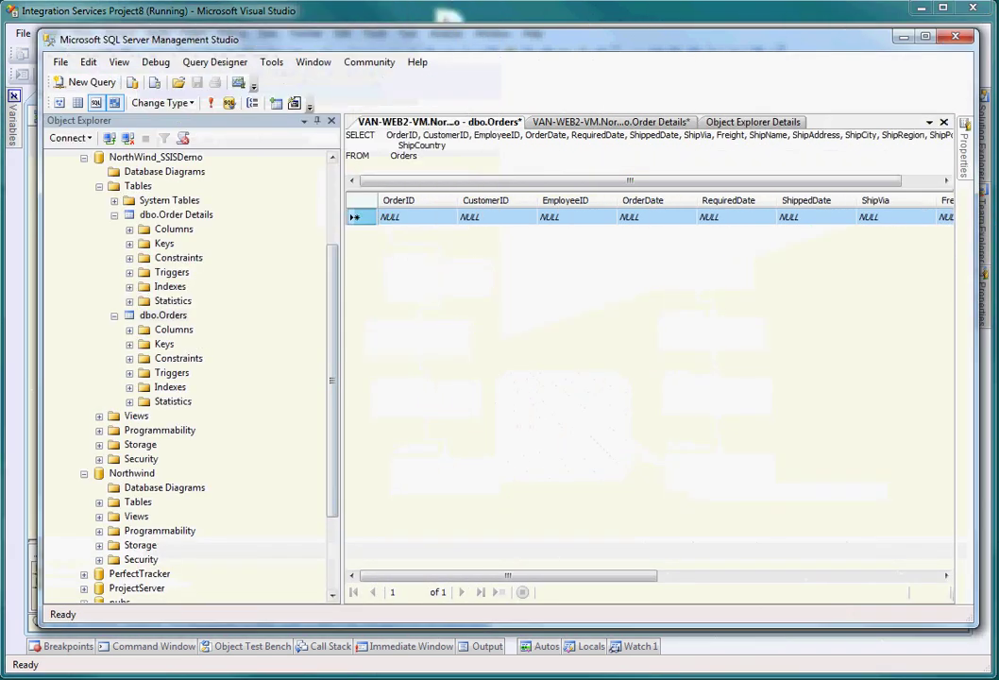
# Step: Switch to SQL Server Management Studio and rerun the NorthWind_SSISDemo queries on the Orders table and the Order Details table
pyautogui.click(183, 159)
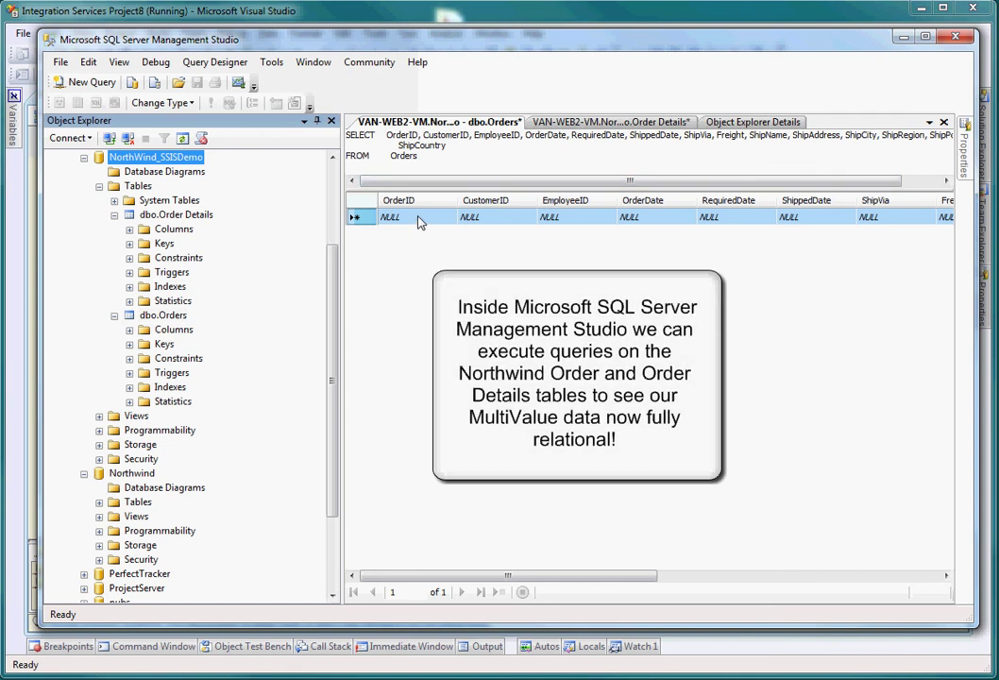
pyautogui.click(402, 244)
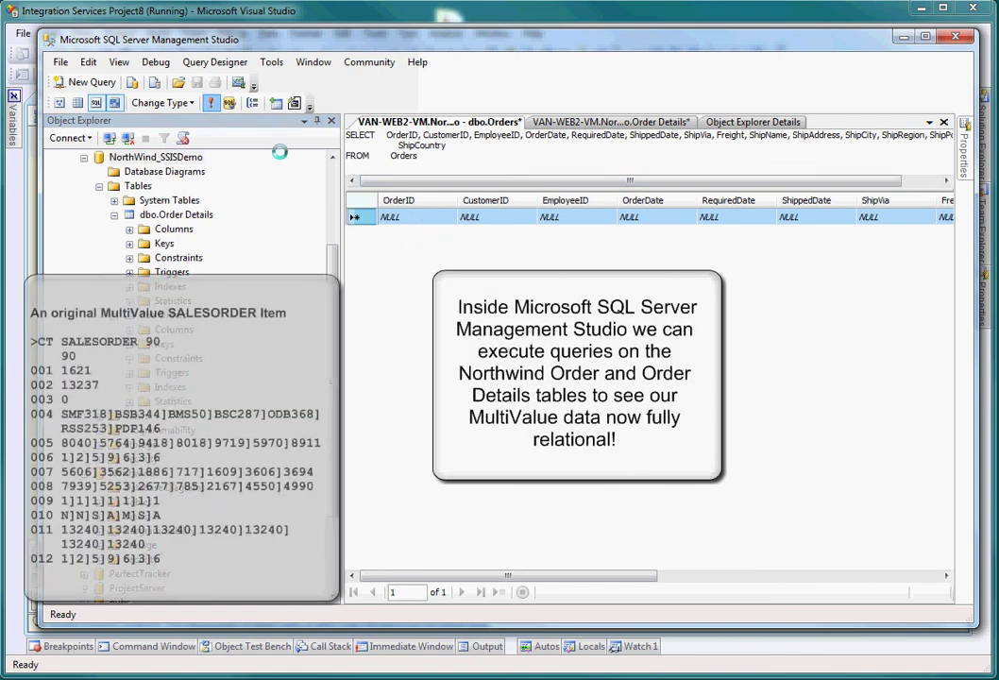
pyautogui.click(211, 102)
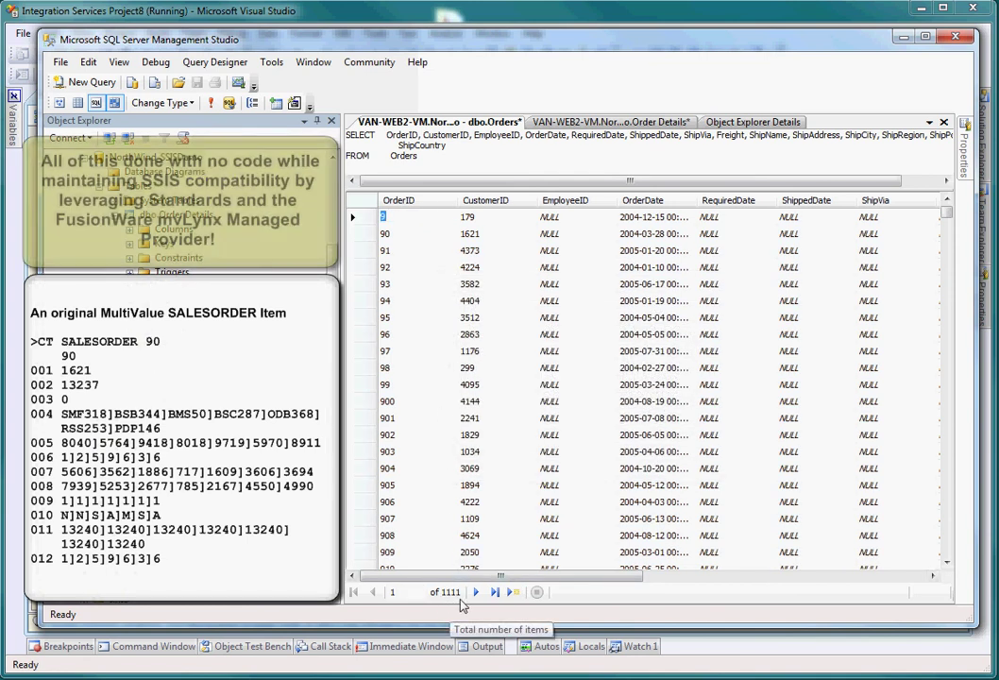
pyautogui.click(604, 122)
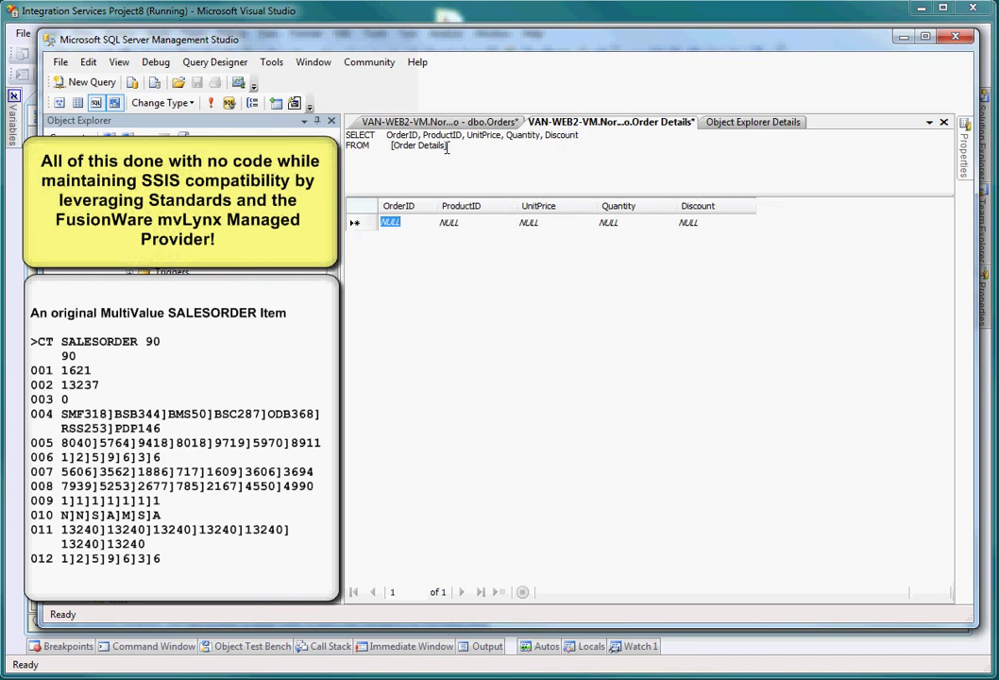
pyautogui.click(213, 104)
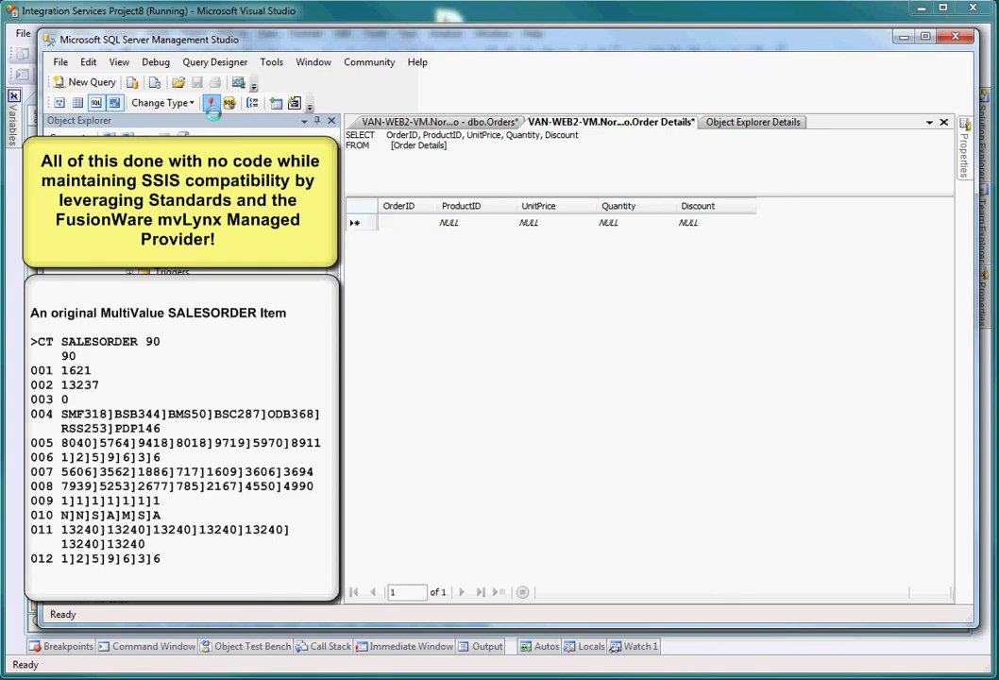